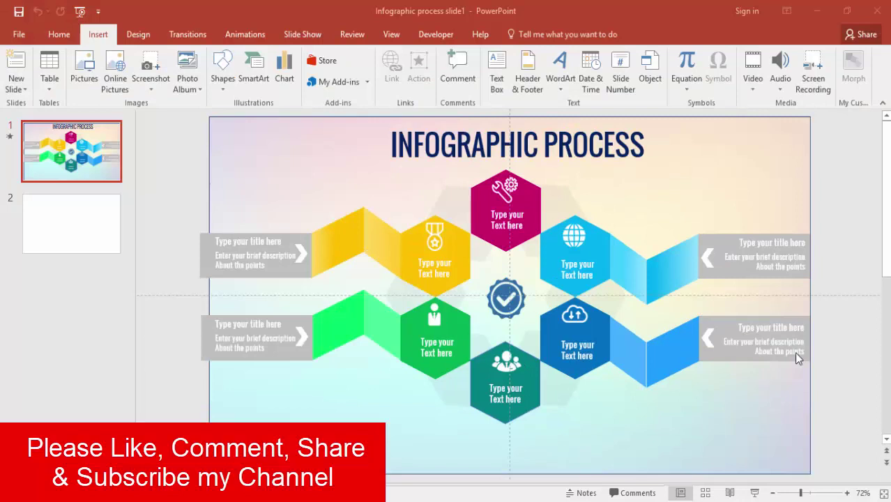
Insert an Alternating Hexagons SmartArt graphic on blank slide 2.
left_click(96, 217)
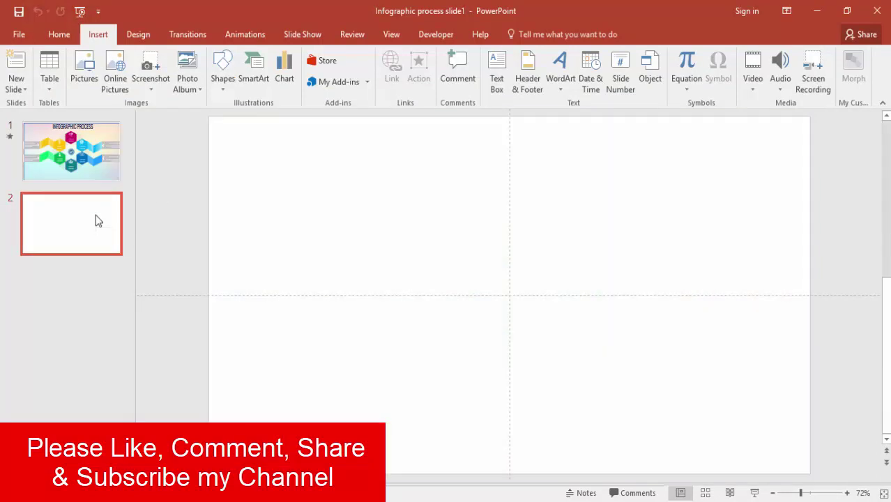
left_click(226, 89)
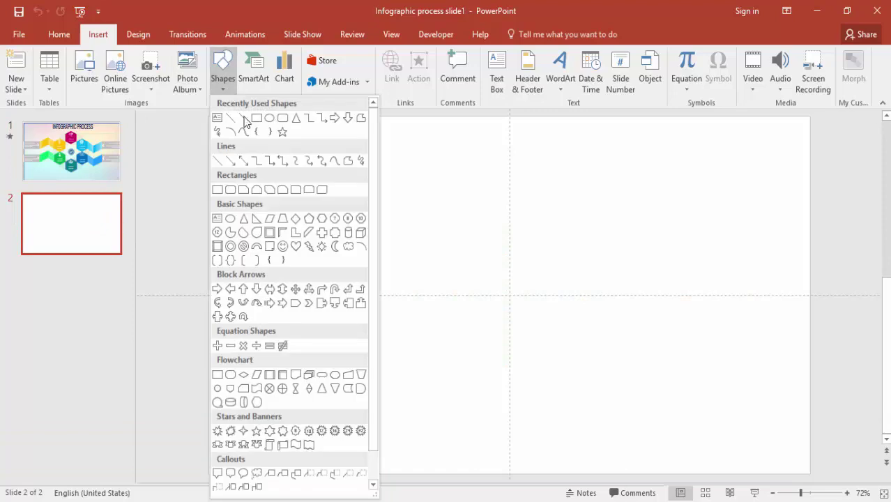
left_click(253, 81)
left_click(253, 82)
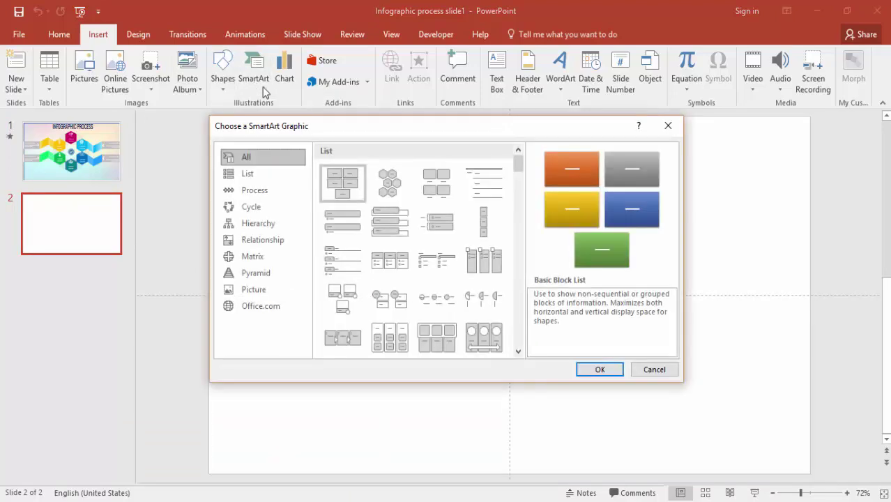
left_click(388, 184)
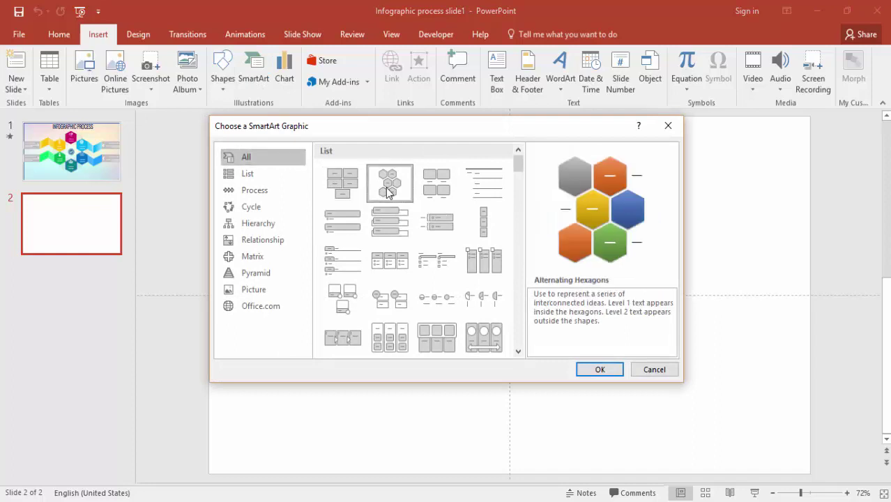
left_click(596, 370)
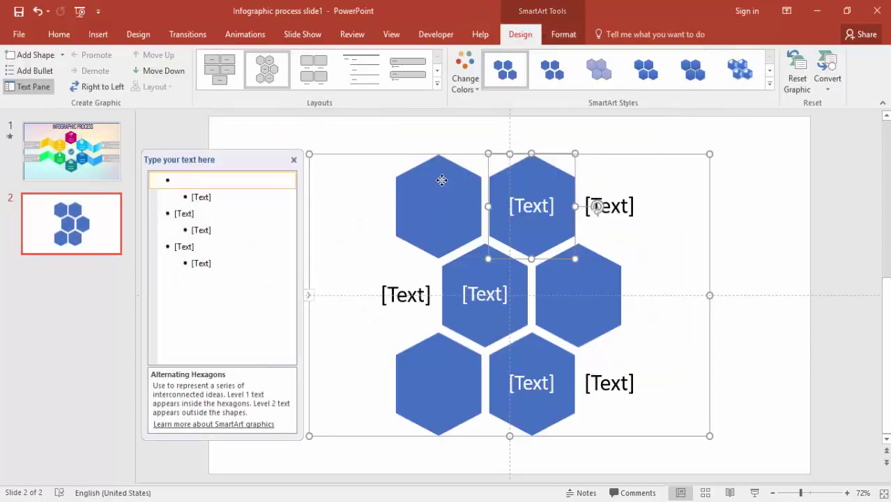
Copy the top-left hexagon, then delete the whole SmartArt graphic.
left_click(444, 179)
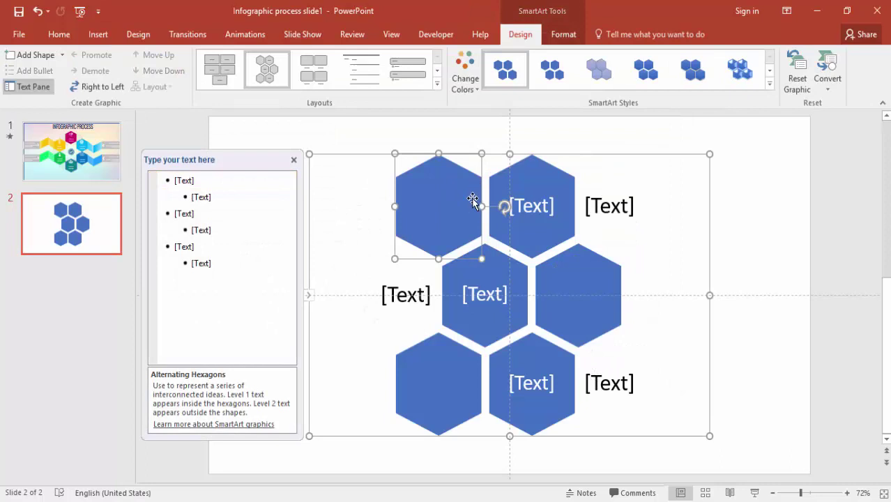
left_click(602, 154)
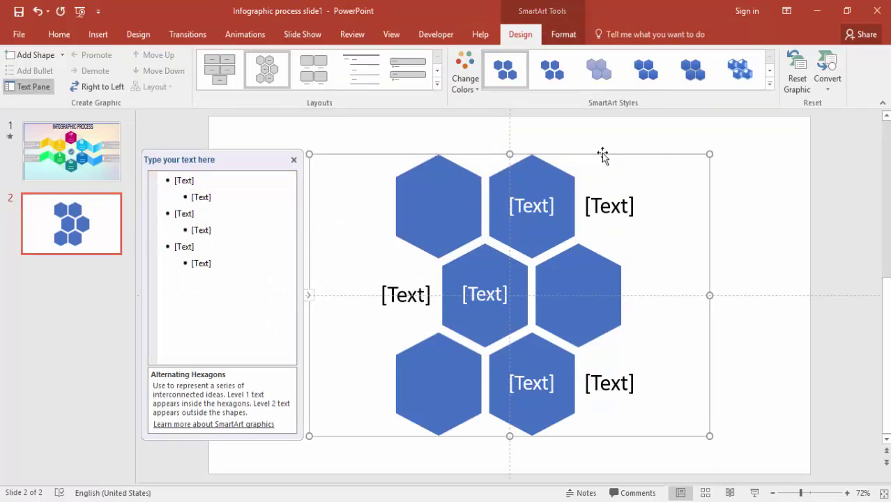
key("Delete")
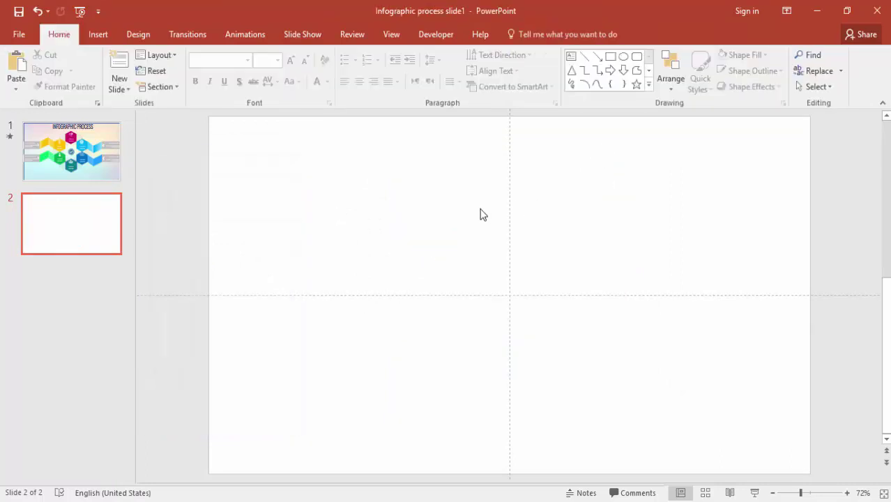
Paste the copied hexagon, ungroup it, and move it up along the vertical centre line.
key("ctrl+v")
left_click(513, 272)
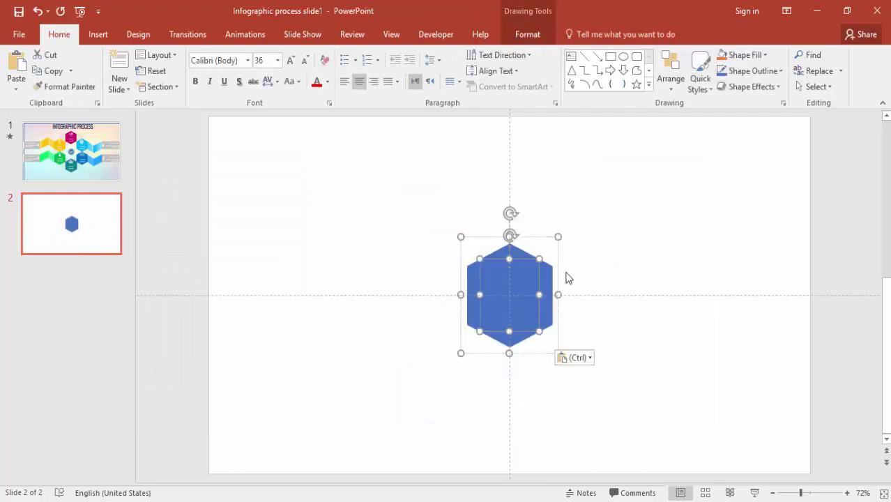
left_click(530, 236)
right_click(531, 234)
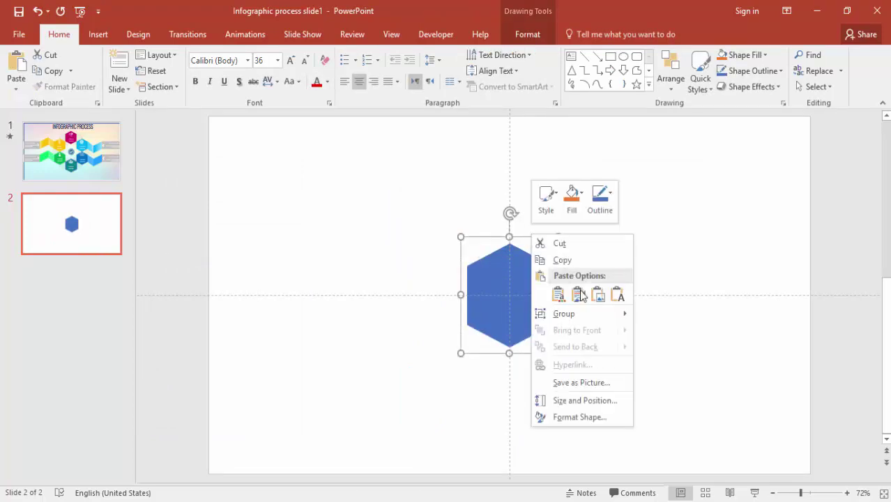
mouse_move(590, 315)
left_click(671, 350)
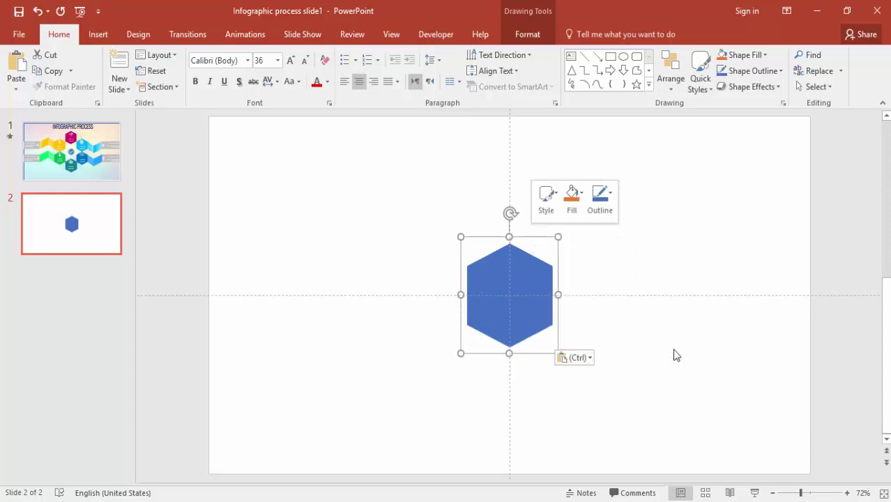
left_click(642, 292)
left_click(522, 263)
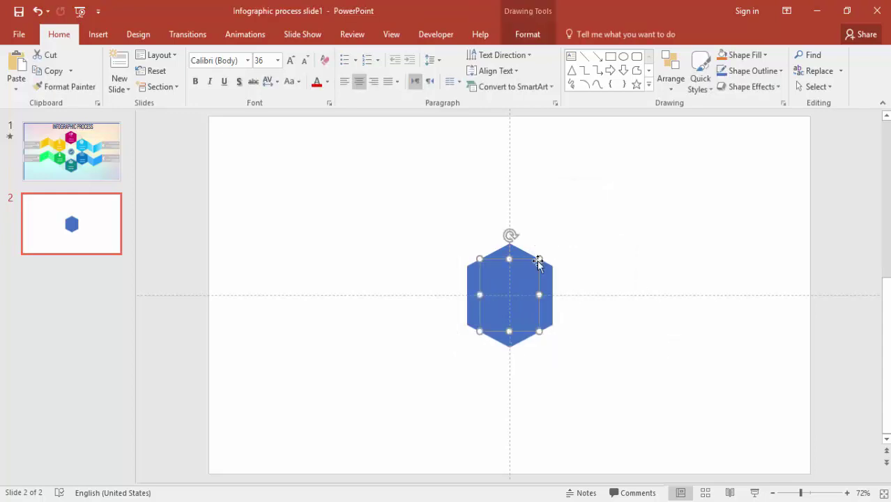
left_click(628, 265)
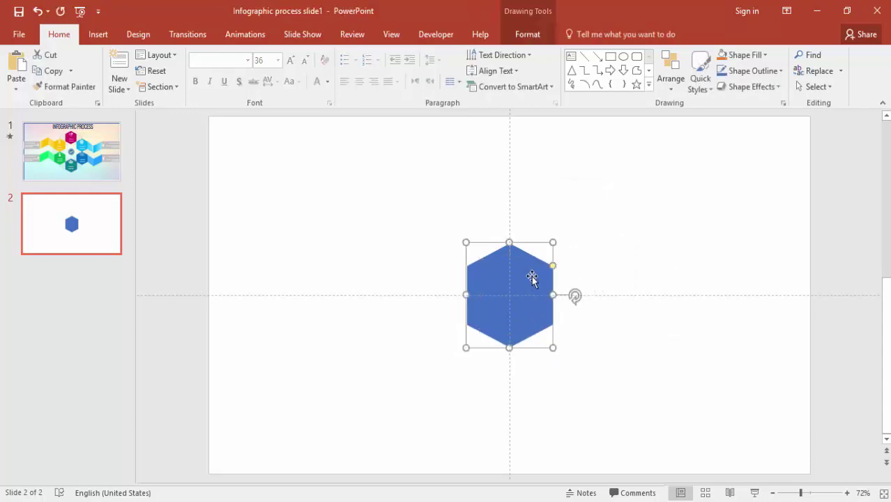
left_click_drag(528, 279, 531, 204)
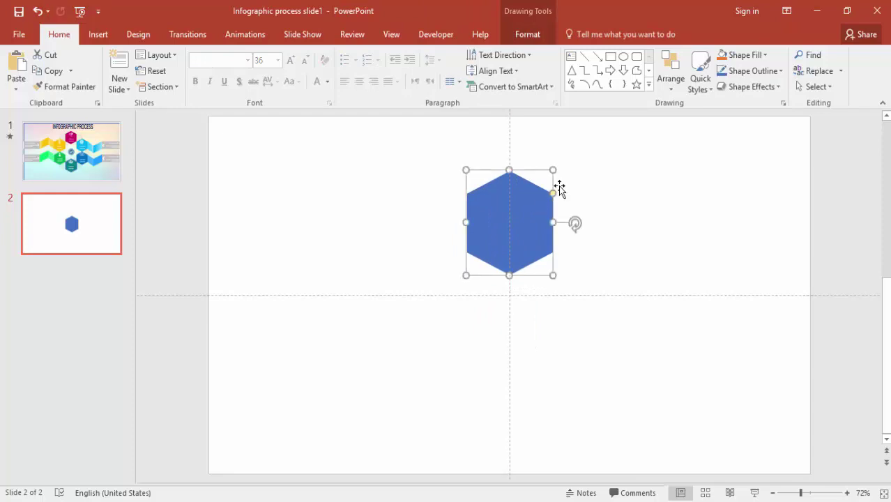
Size the hexagon to 1.55" high by 1.72" wide and centre it on the vertical guide.
left_click(528, 34)
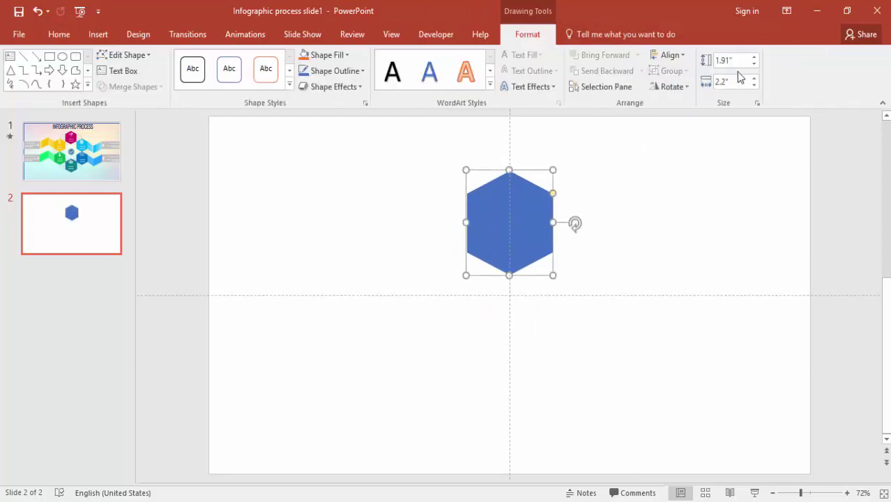
left_click(743, 61)
type("1.5")
type("2")
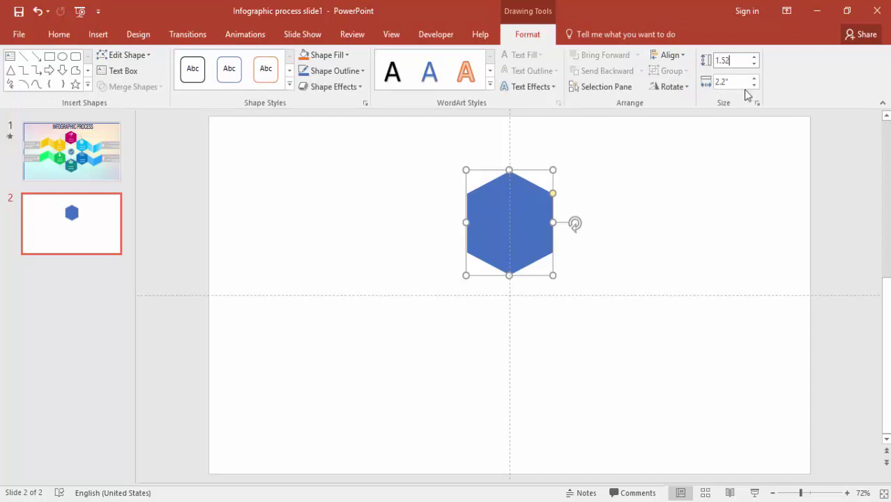
left_click(741, 83)
type("1.72")
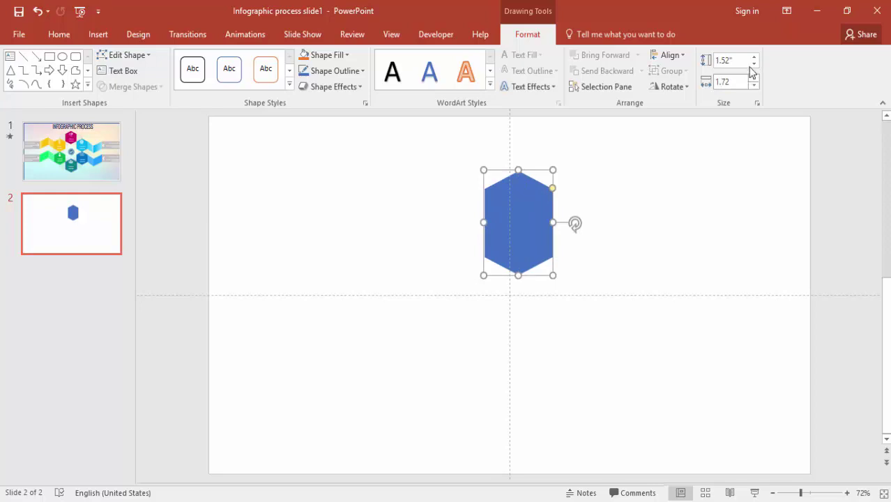
left_click(748, 60)
type("1")
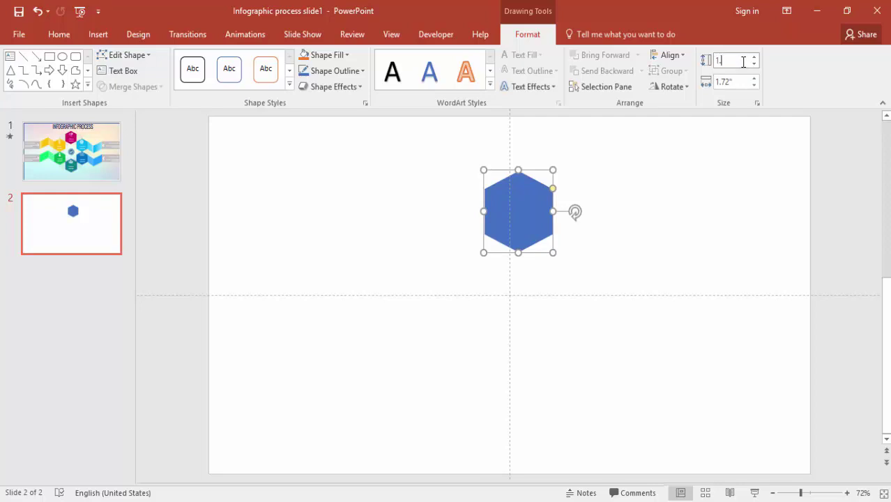
key("Return")
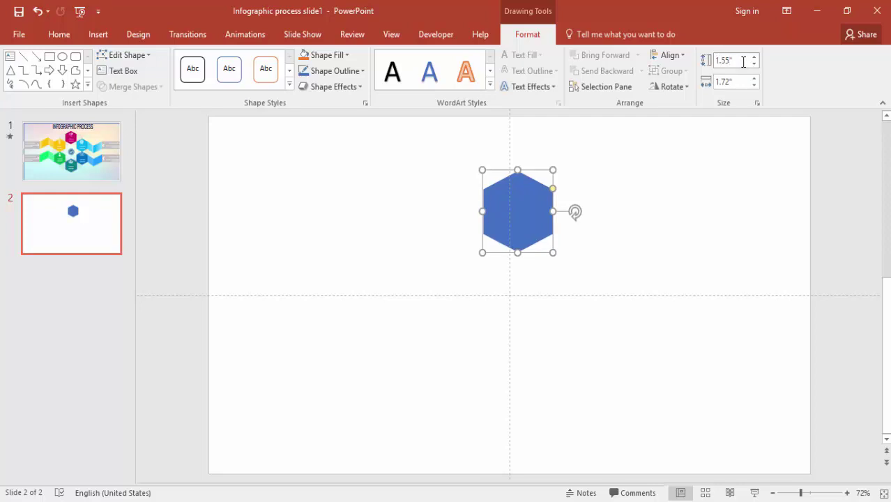
left_click_drag(530, 212, 522, 210)
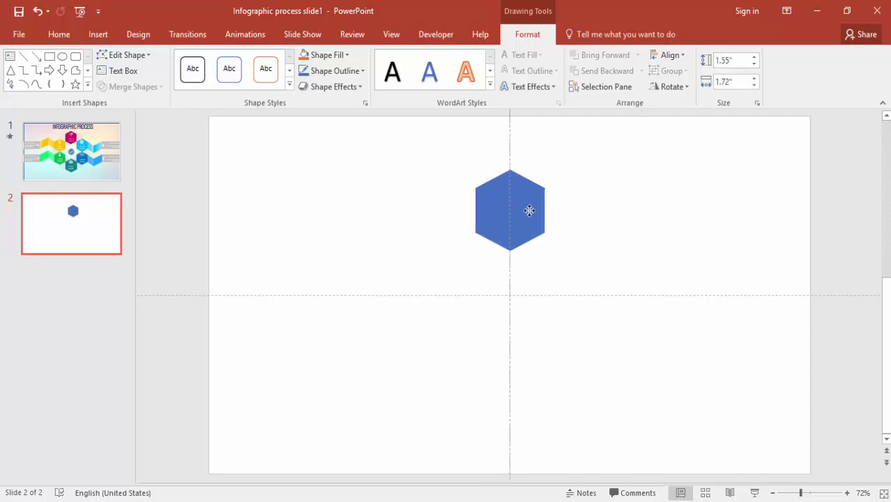
left_click(592, 219)
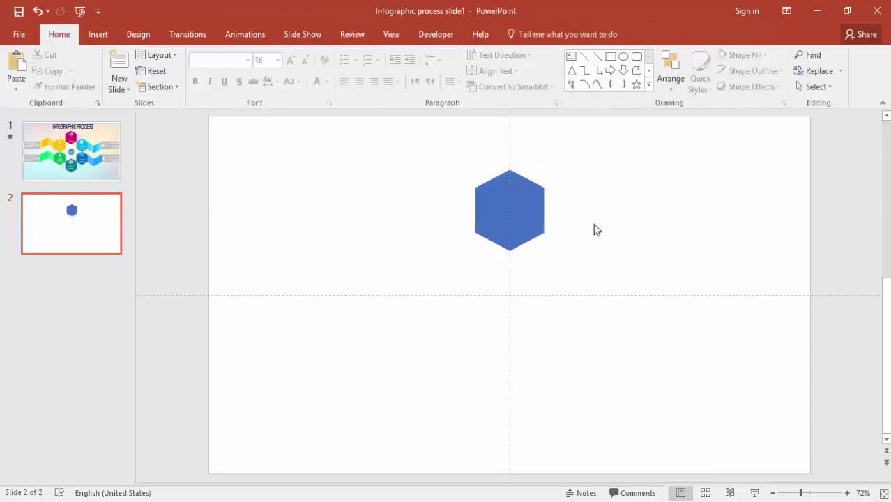
Duplicate the hexagon into the lower-right slot and place another copy below it.
left_click_drag(527, 219, 528, 206)
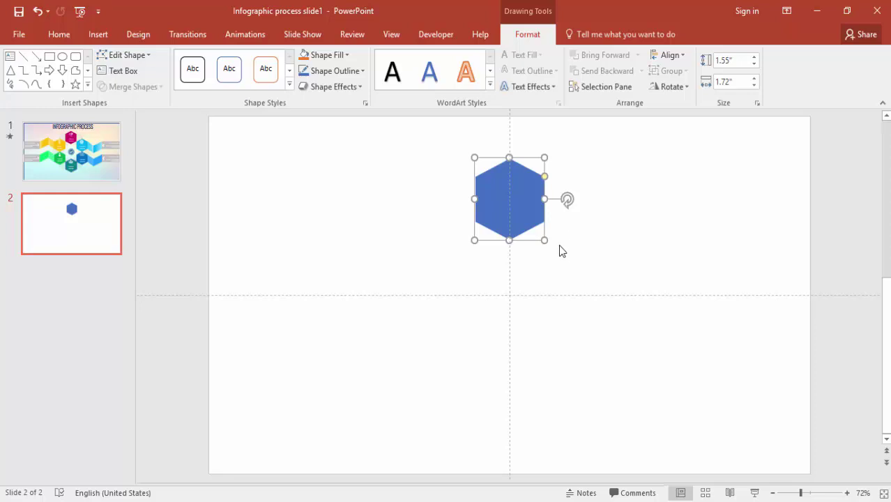
key("ctrl+d")
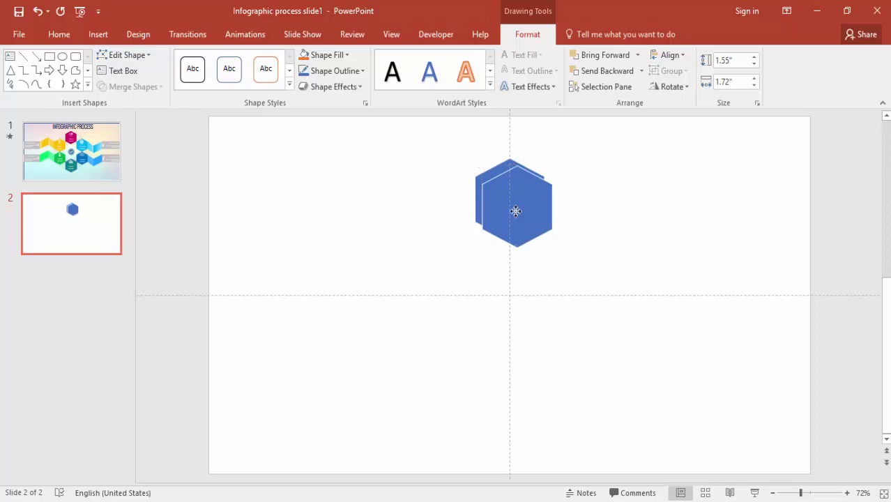
left_click_drag(512, 213, 574, 253)
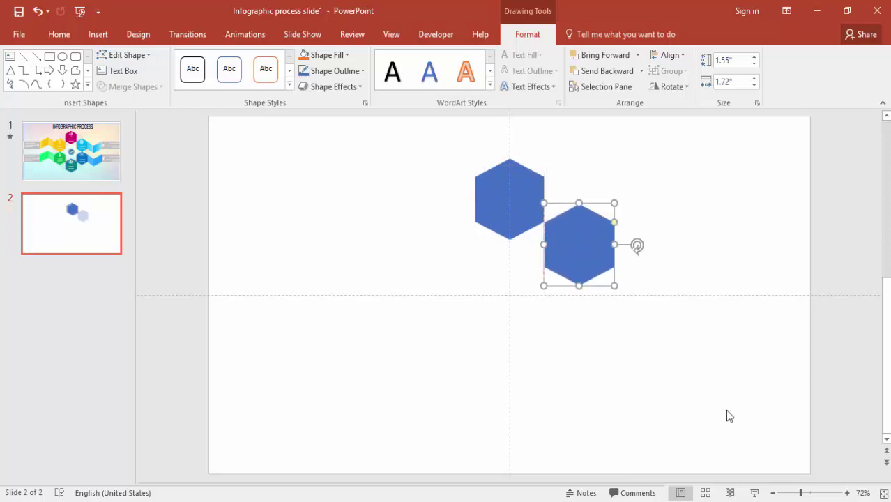
left_click_drag(803, 495, 808, 493)
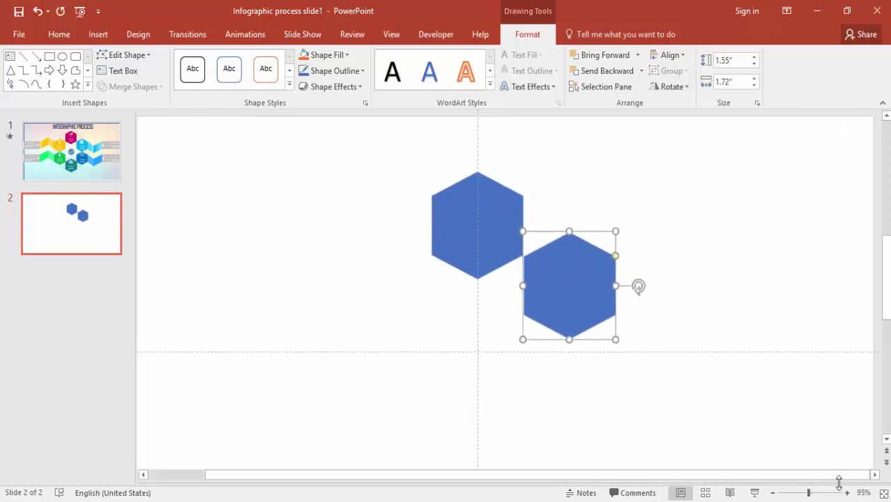
left_click(658, 277)
left_click(572, 281)
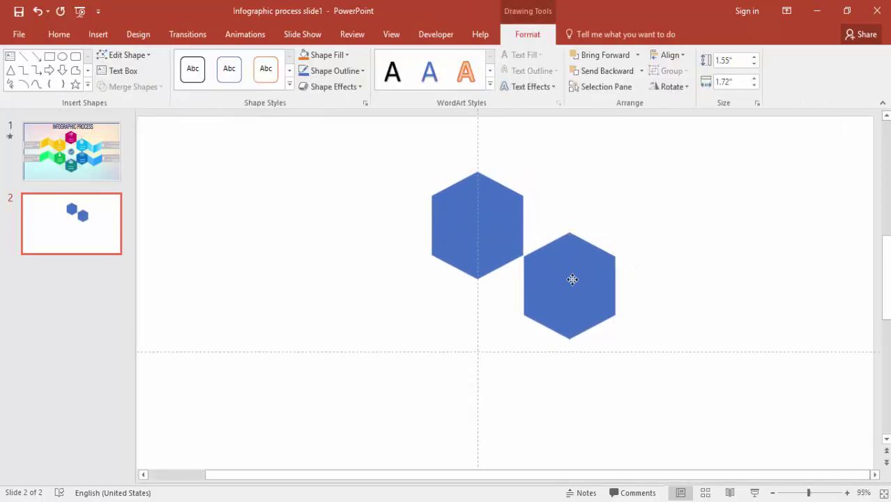
left_click(672, 284)
left_click(569, 314)
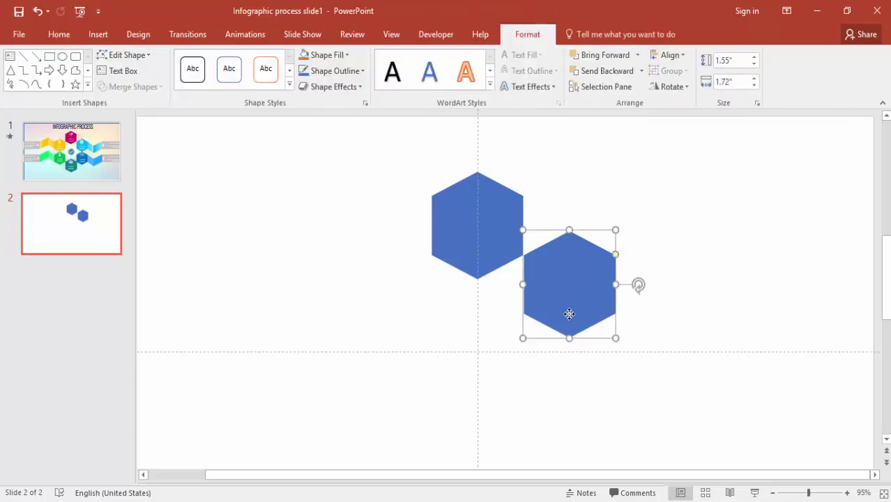
mouse_move(568, 314)
left_mouse_down()
mouse_move(561, 377)
mouse_move(581, 383)
left_mouse_up()
Add three more copies in the lower-left, bottom and upper-left slots to close the six-hexagon ring.
scroll(652, 370, "down", 3)
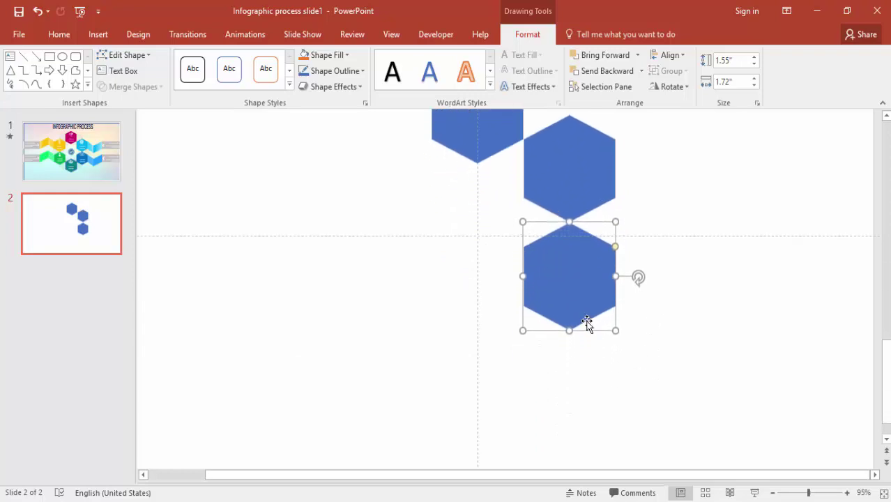
key("ctrl+d")
mouse_move(573, 381)
left_mouse_down()
mouse_move(472, 339)
mouse_move(487, 338)
left_mouse_up()
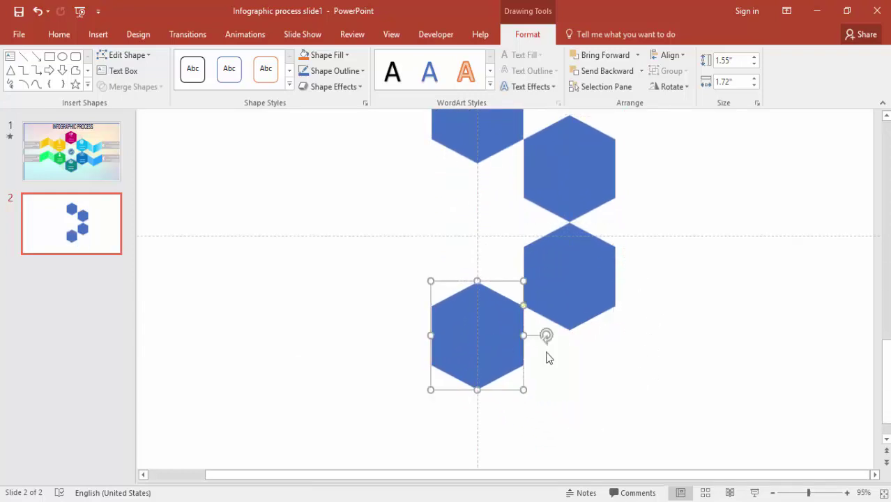
key("ctrl+d")
mouse_move(390, 404)
left_mouse_down()
mouse_move(391, 277)
mouse_move(393, 286)
left_mouse_up()
key("ctrl+d")
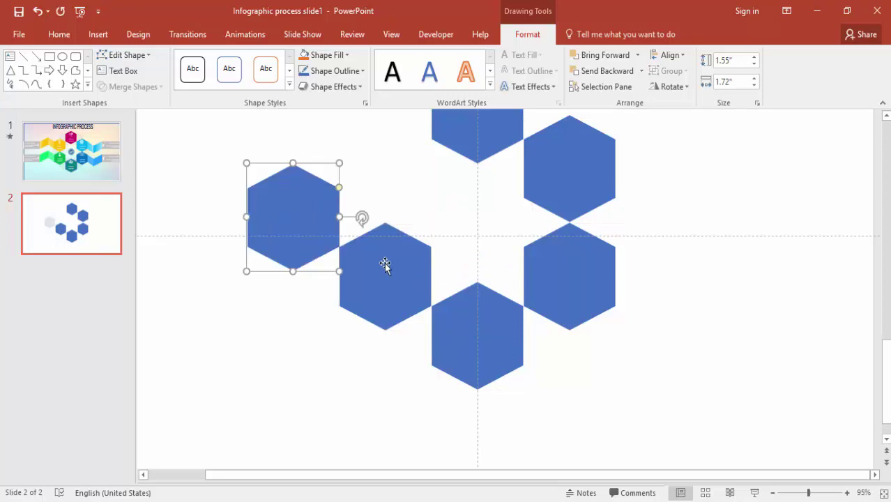
left_click_drag(315, 215, 398, 171)
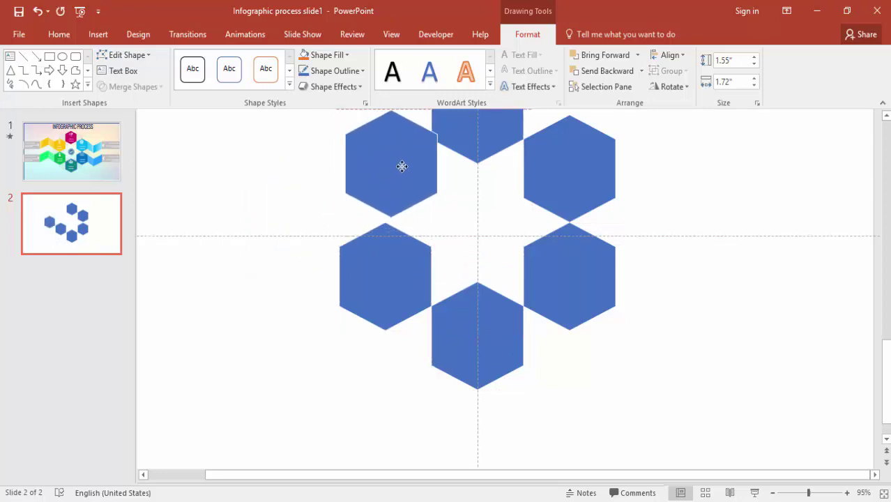
left_click_drag(398, 173, 398, 172)
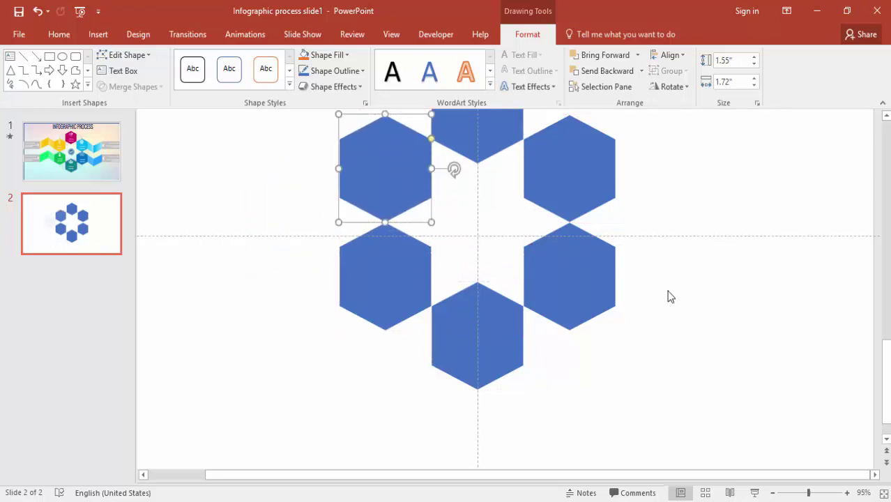
left_click(670, 294)
left_click_drag(810, 495, 799, 497)
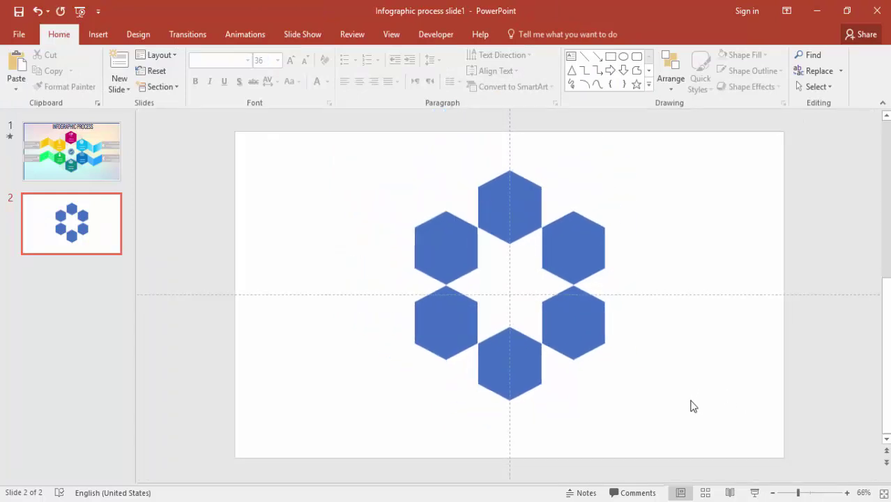
scroll(734, 335, "up", 2)
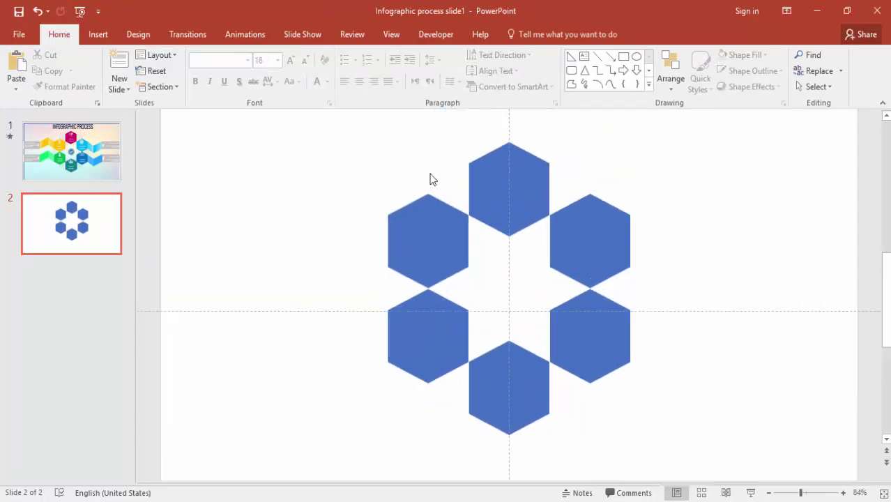
Group the six hexagons and centre the group horizontally and vertically on the slide.
left_click_drag(334, 136, 704, 446)
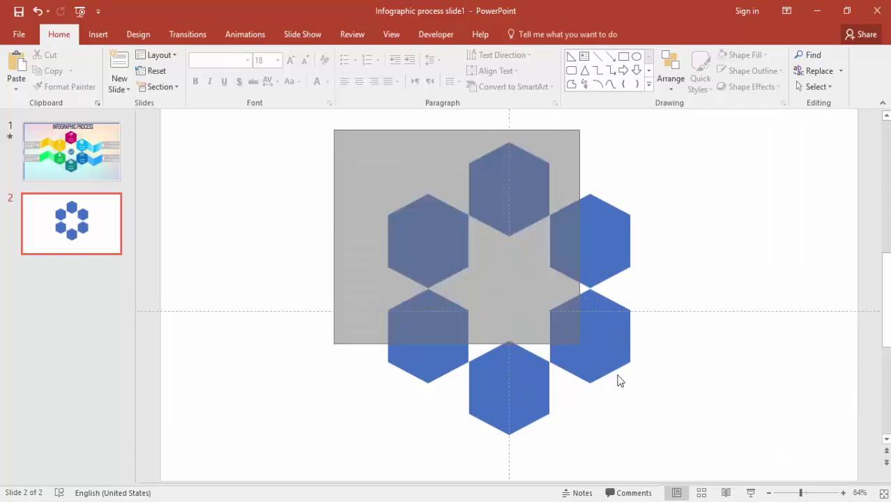
right_click(630, 224)
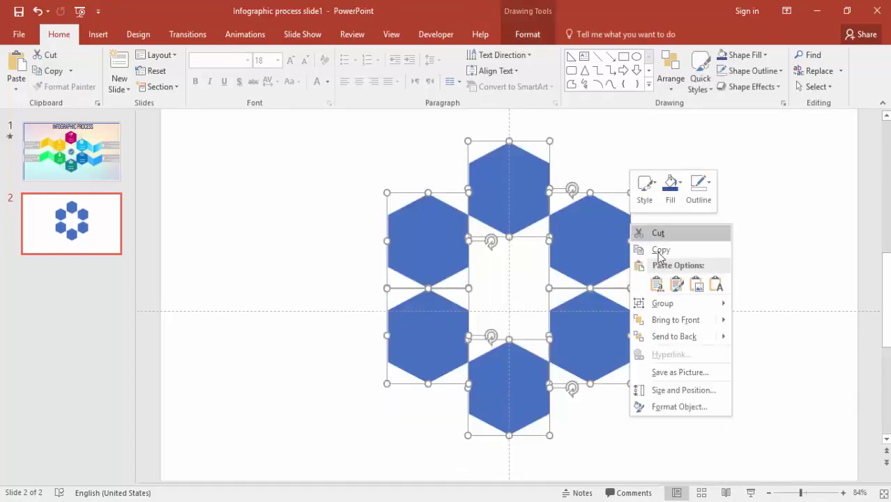
mouse_move(697, 303)
left_click(766, 303)
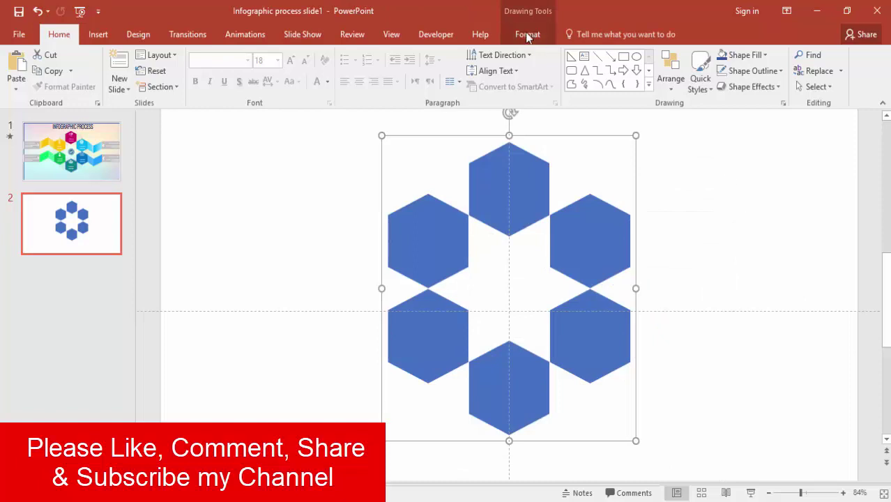
left_click(527, 35)
left_click(668, 55)
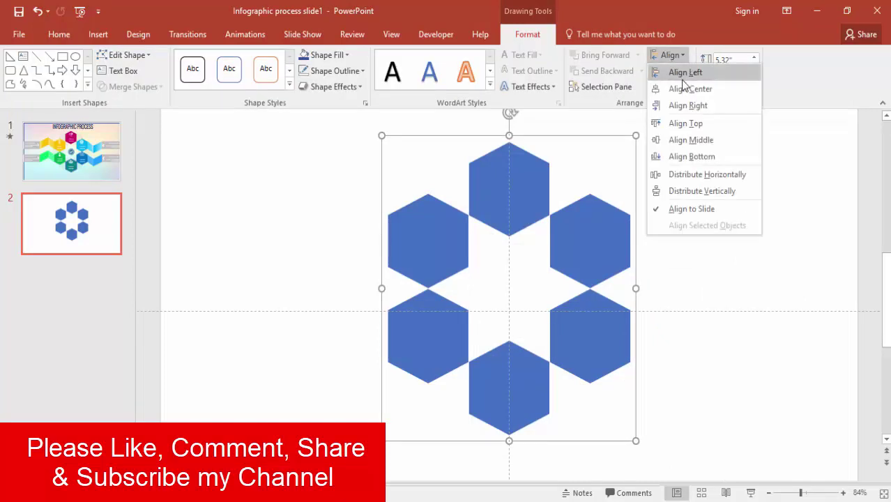
left_click(683, 89)
left_click(669, 55)
left_click(691, 139)
left_click(666, 249)
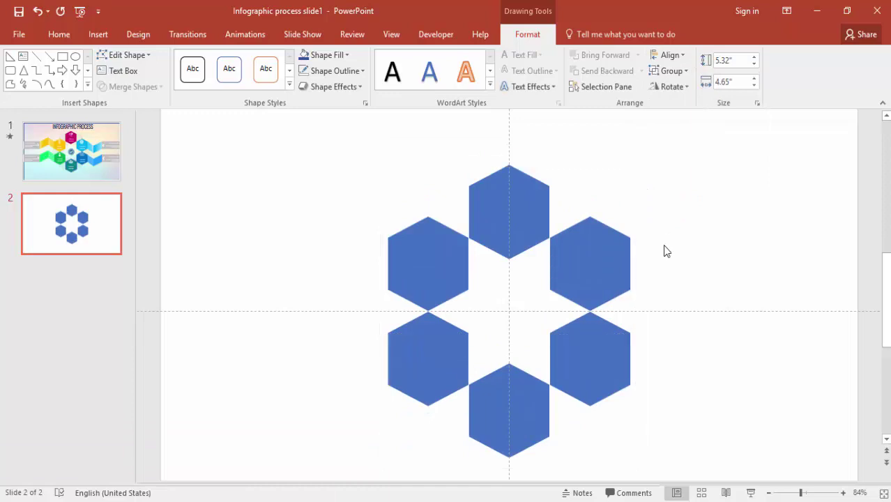
Fill the top hexagon navy and the upper-right hexagon green.
left_click(547, 219)
left_click(537, 213)
left_click(327, 55)
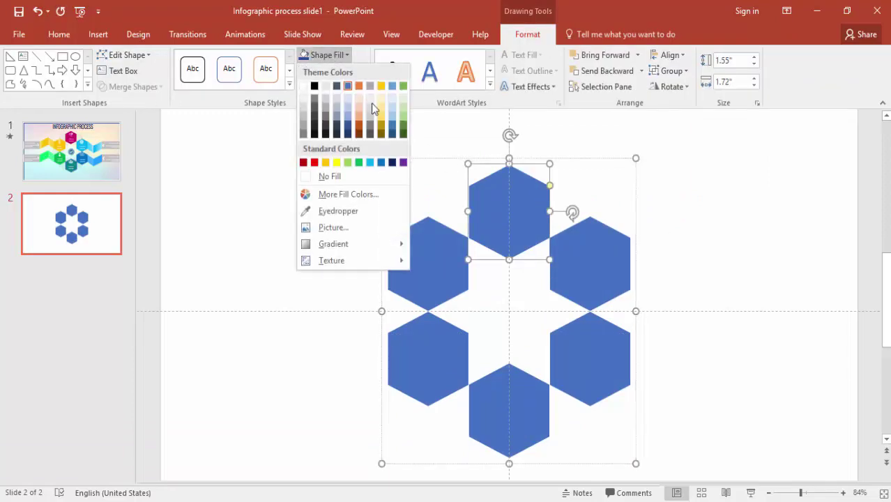
left_click(390, 165)
left_click(585, 235)
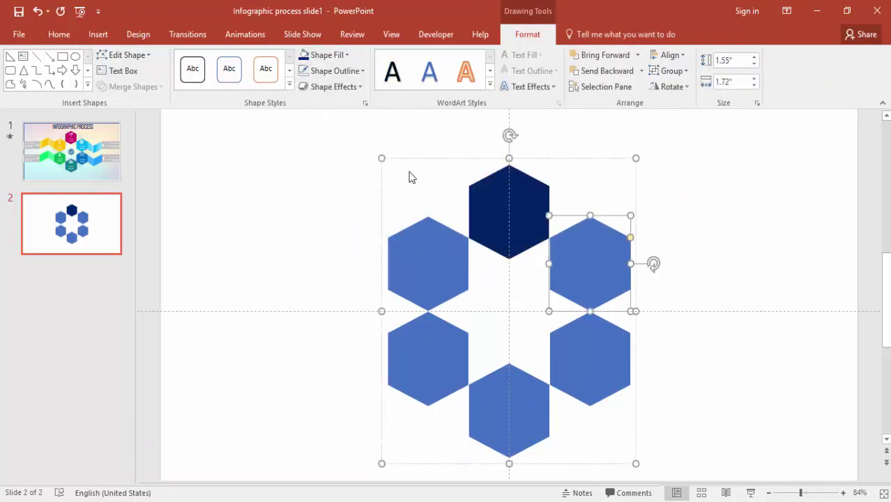
left_click(328, 55)
left_click(401, 122)
left_click(605, 376)
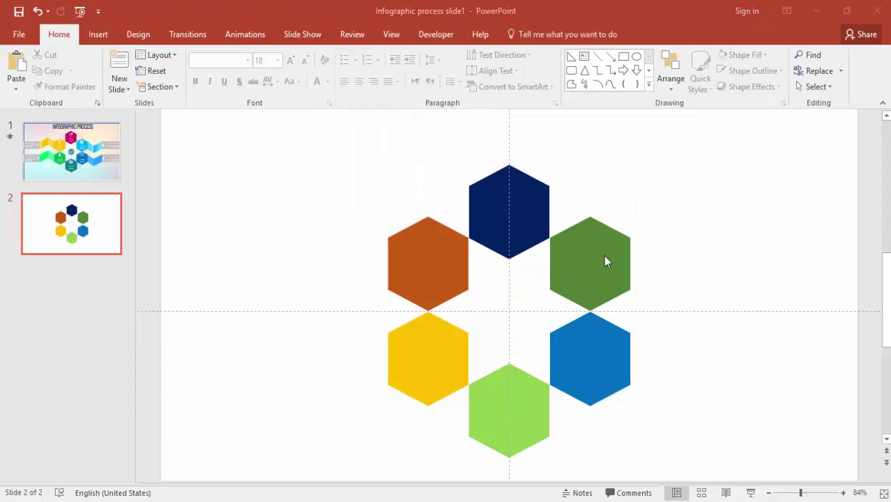
left_click(96, 38)
Draw an outline-free rectangle off the green hexagon's right edge.
left_click(221, 78)
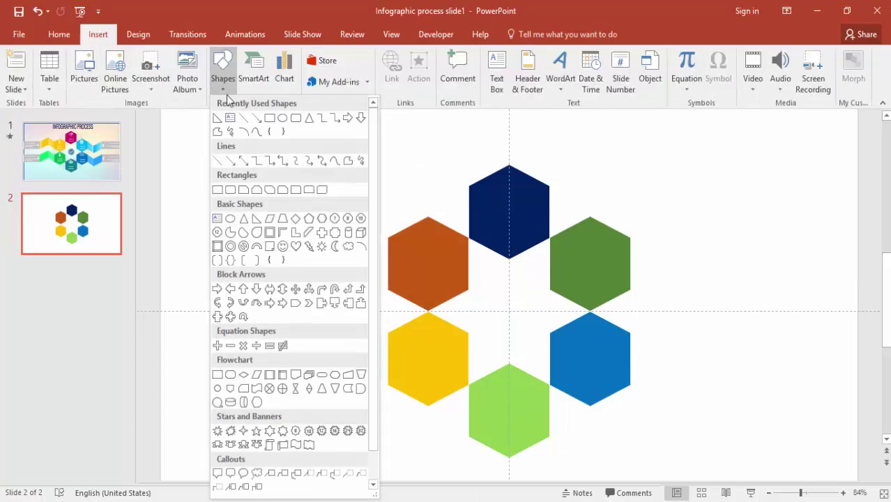
left_click(269, 119)
left_click_drag(628, 235, 720, 292)
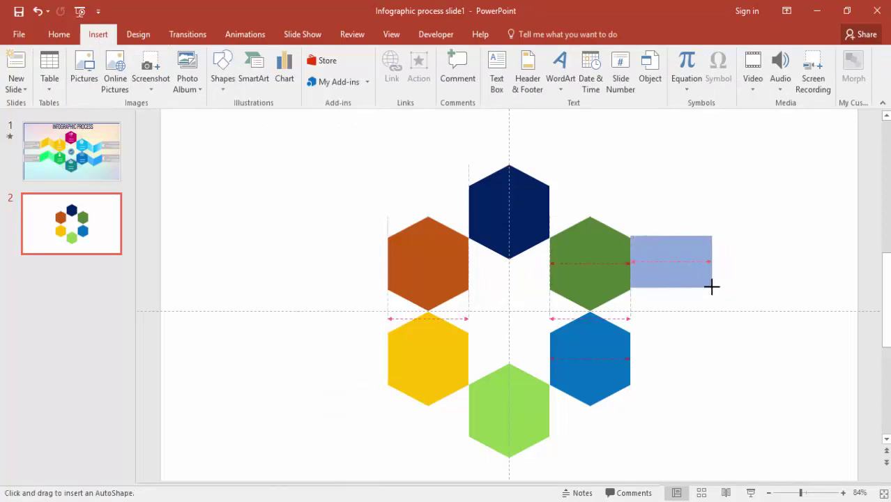
left_click_drag(720, 291, 707, 288)
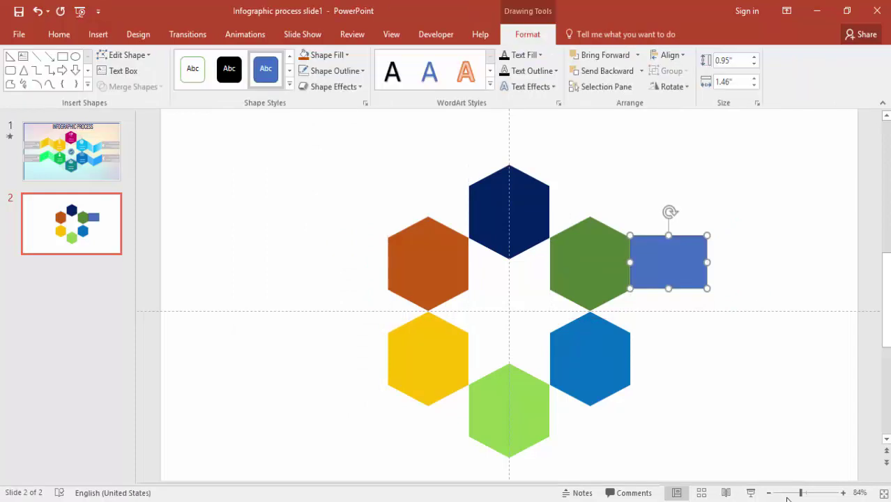
left_click(335, 70)
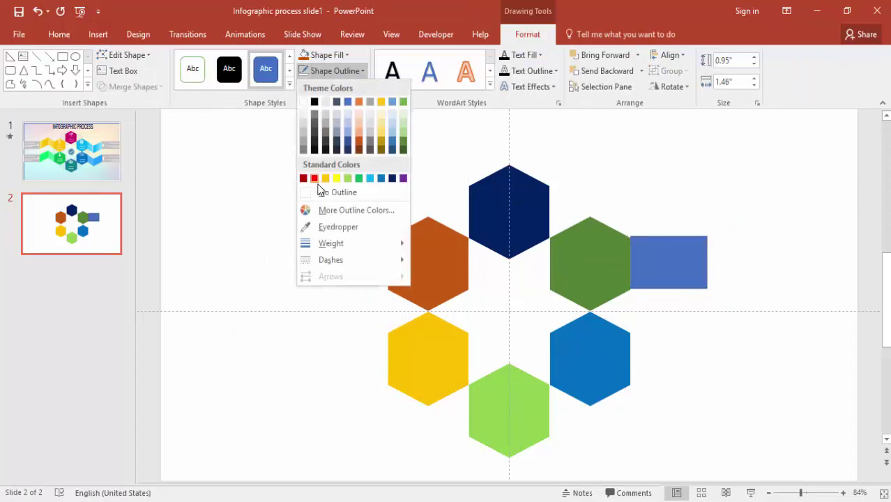
left_click(324, 190)
Align the rectangle so it is vertically centred against the green hexagon.
left_click_drag(805, 496, 825, 493)
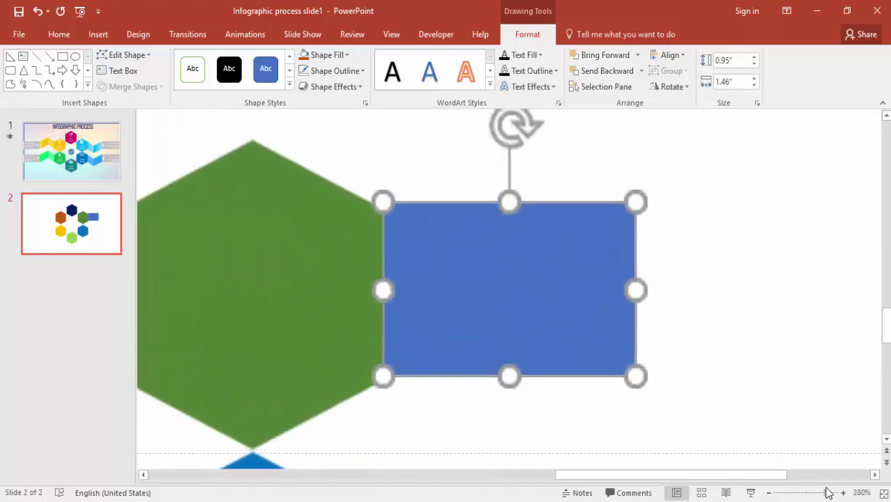
left_click_drag(529, 323, 527, 325)
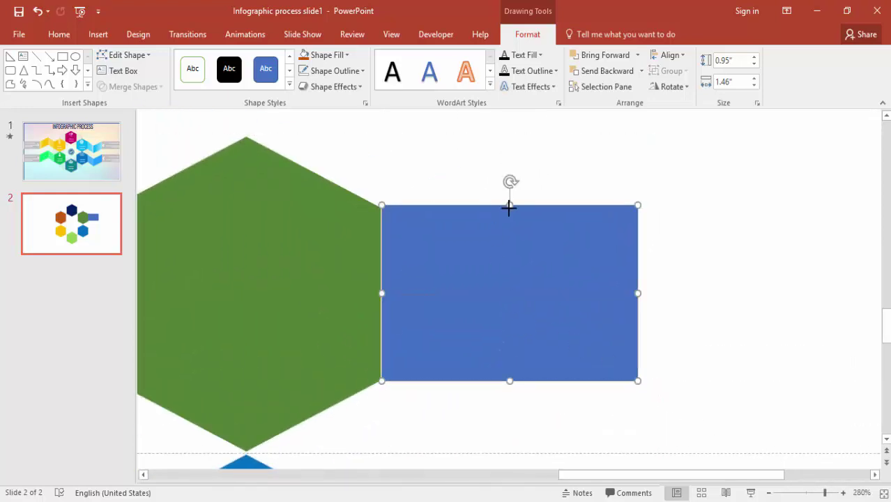
left_click_drag(509, 207, 509, 207)
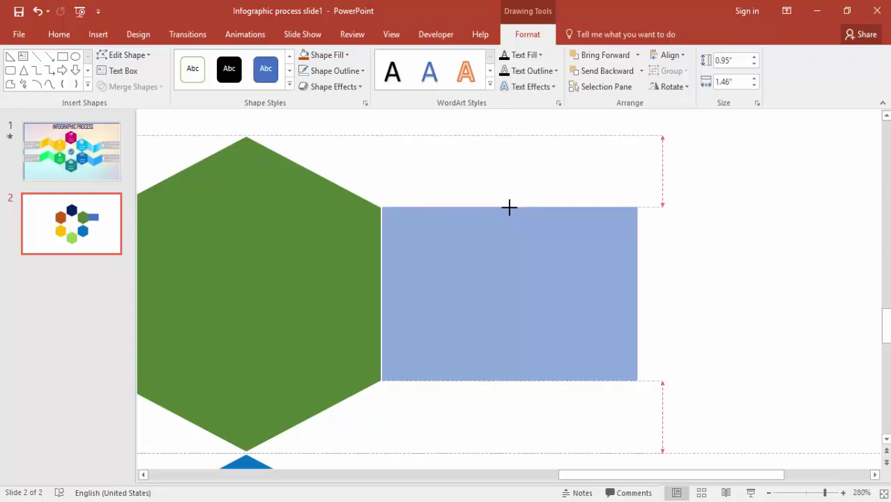
left_click_drag(509, 207, 508, 207)
left_click(494, 401)
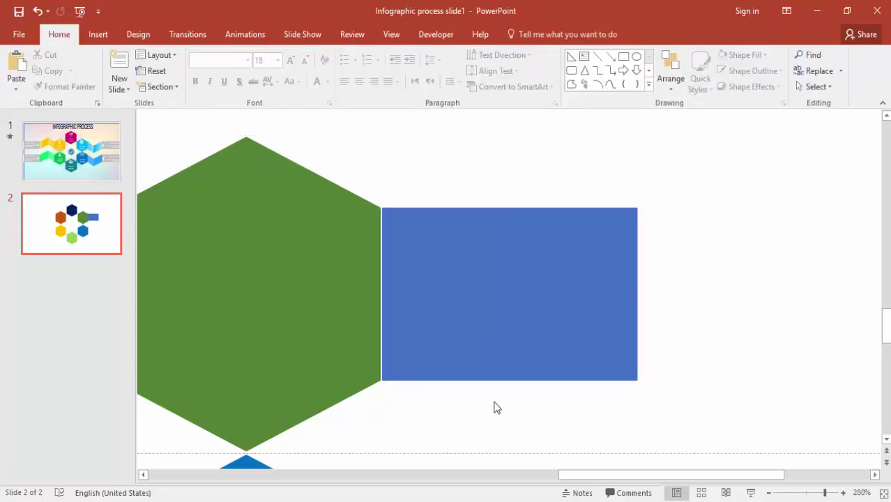
left_click(507, 346)
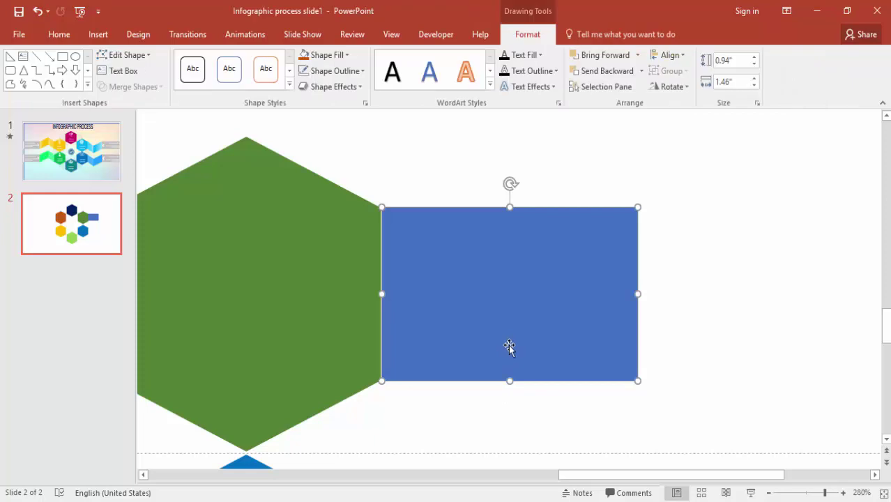
left_click(500, 431)
Draw a thin, outline-free right triangle under the blue rectangle.
left_click(96, 36)
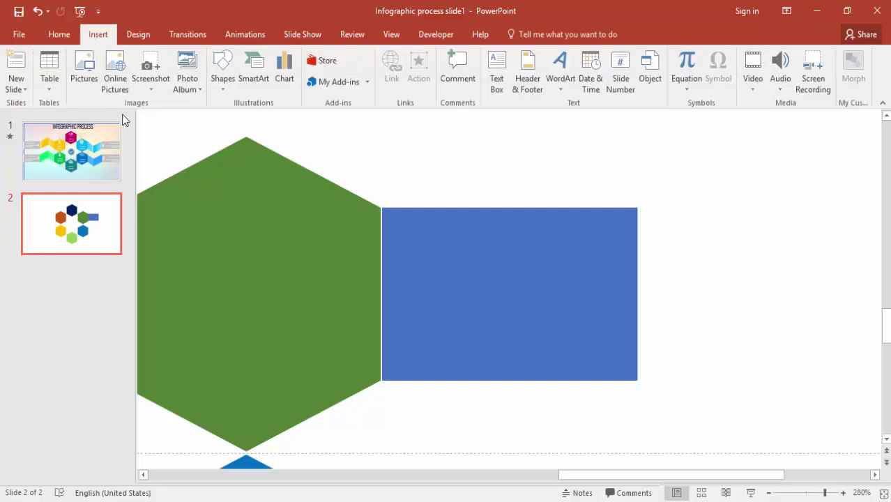
left_click(223, 82)
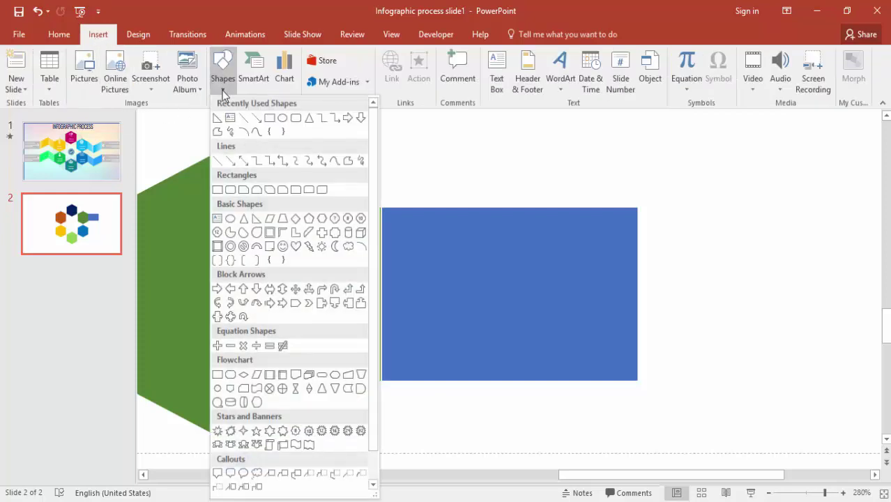
left_click(256, 220)
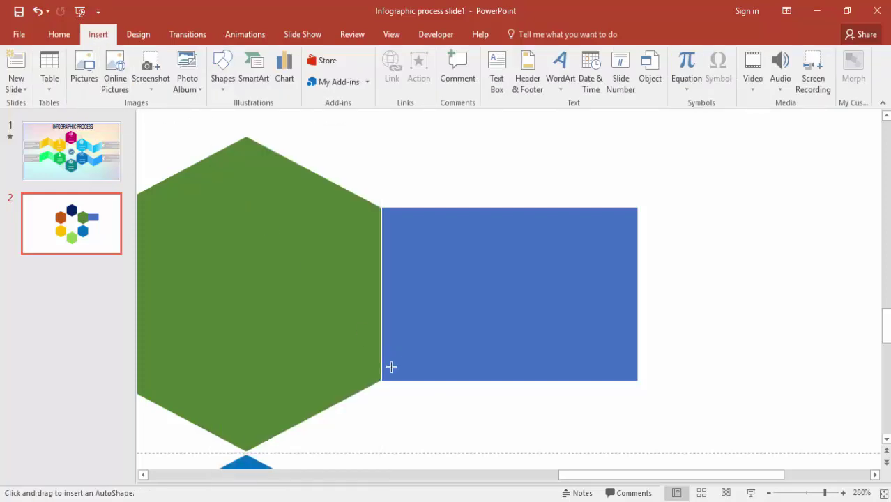
left_click_drag(382, 380, 639, 420)
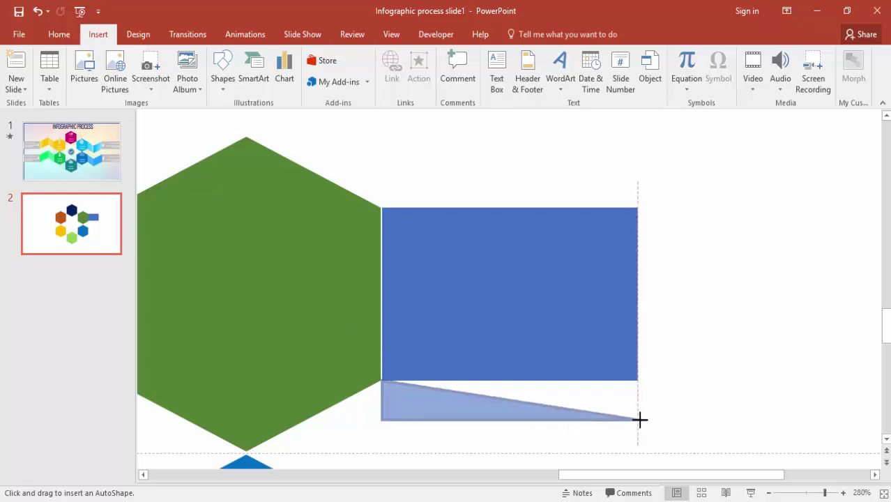
left_click(336, 71)
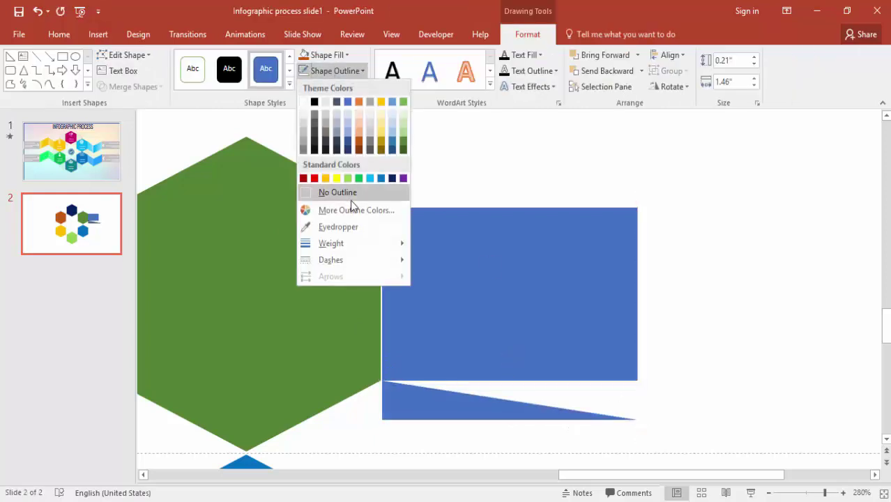
left_click(351, 197)
Flip the triangle vertically and horizontally, then stretch it further downward.
left_click(672, 86)
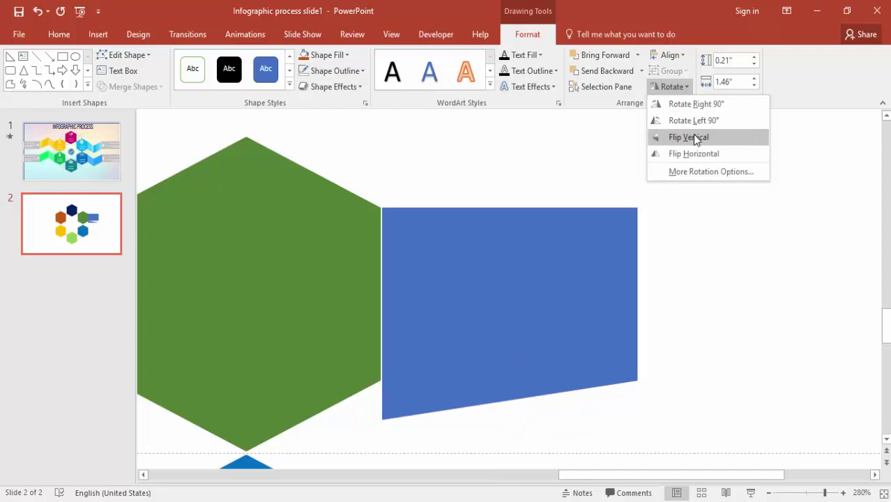
left_click(692, 137)
left_click(674, 87)
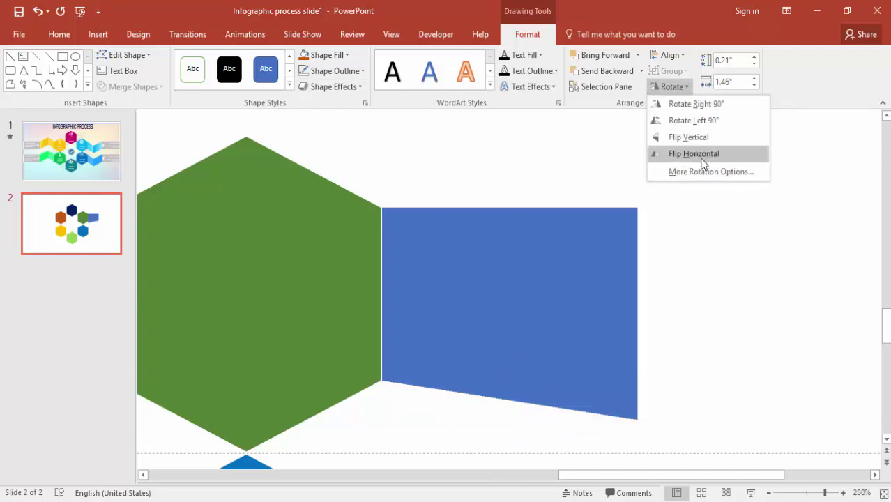
left_click(701, 155)
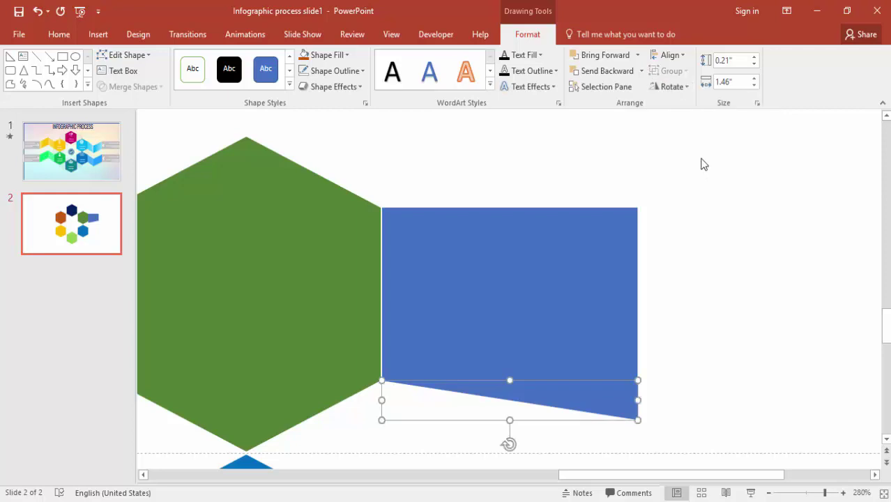
left_click(706, 319)
left_click(569, 394)
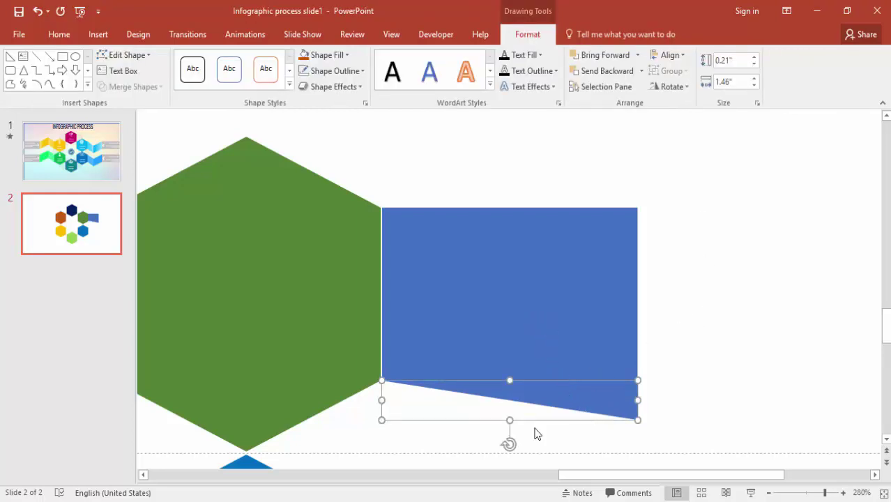
left_click_drag(509, 420, 512, 437)
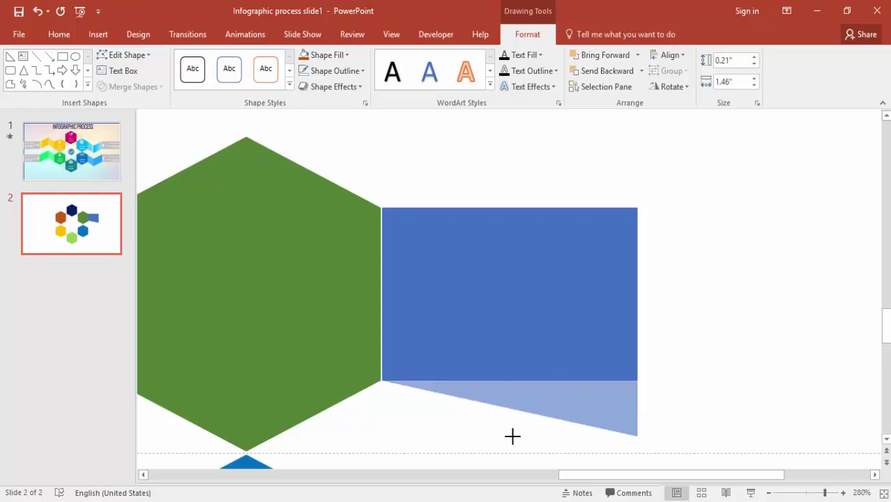
Duplicate the triangle, fill the copy gold, and lay it along the rectangle's top edge.
key("Escape")
left_click(658, 417)
left_click(617, 414)
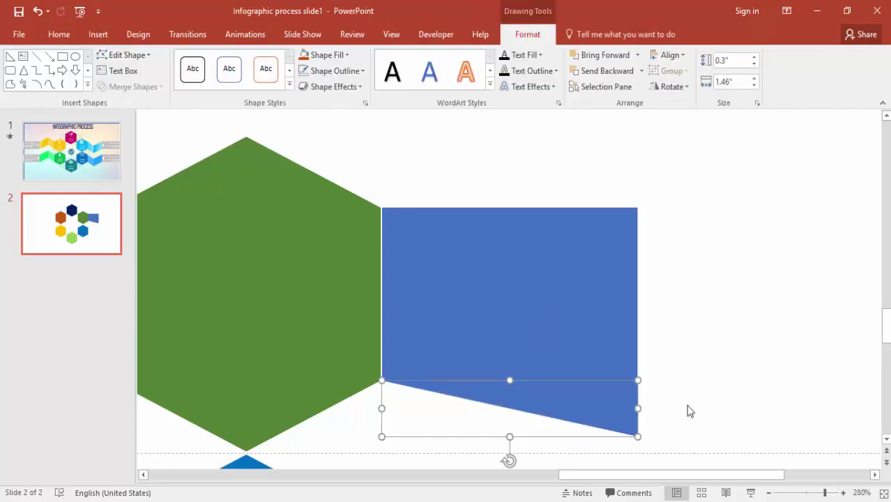
left_click_drag(565, 418, 612, 177)
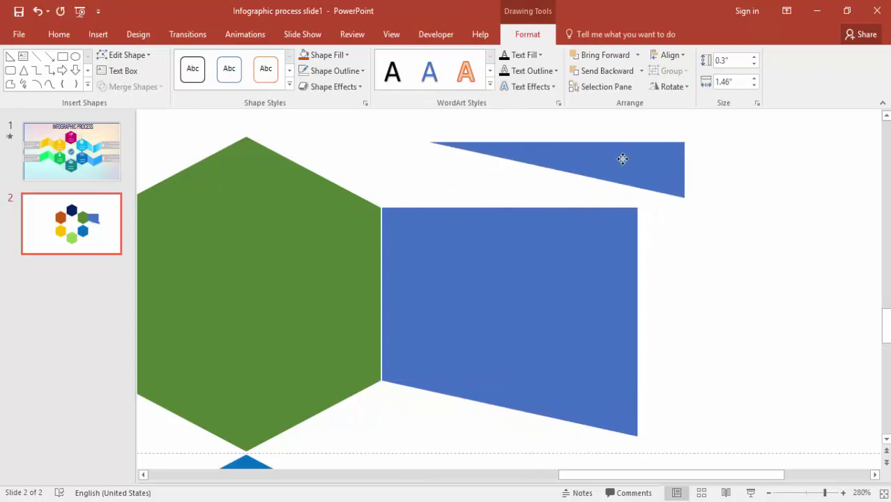
left_click(326, 55)
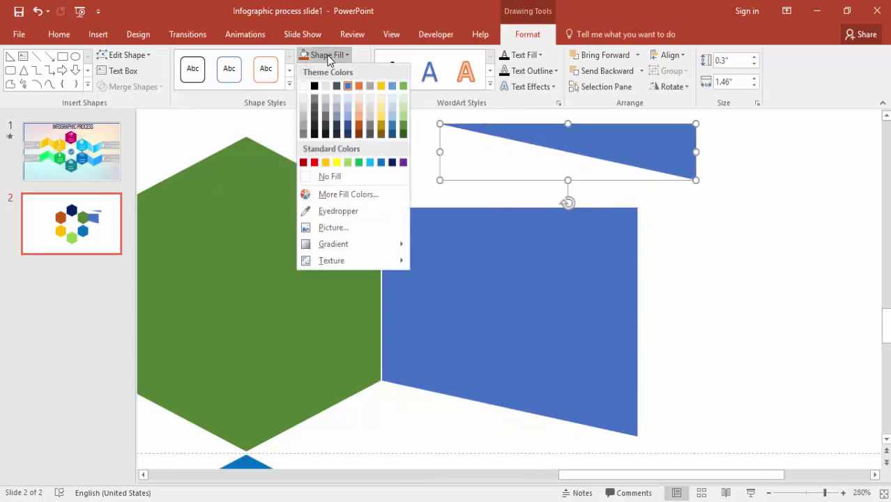
left_click(382, 127)
left_click_drag(626, 138, 567, 219)
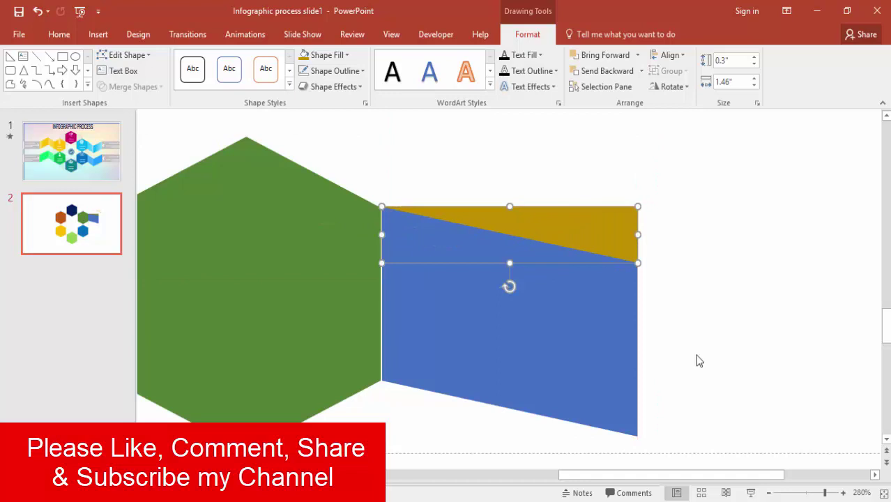
left_click(828, 497)
left_click(702, 265)
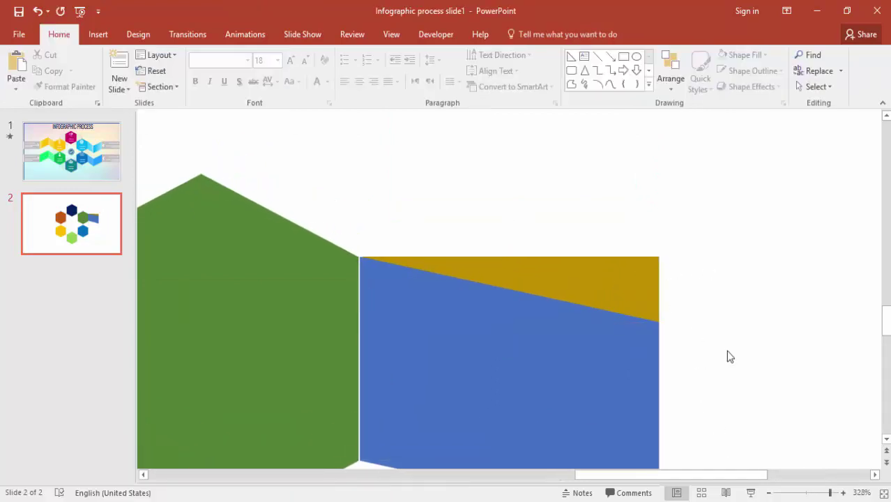
left_click_drag(829, 496, 816, 496)
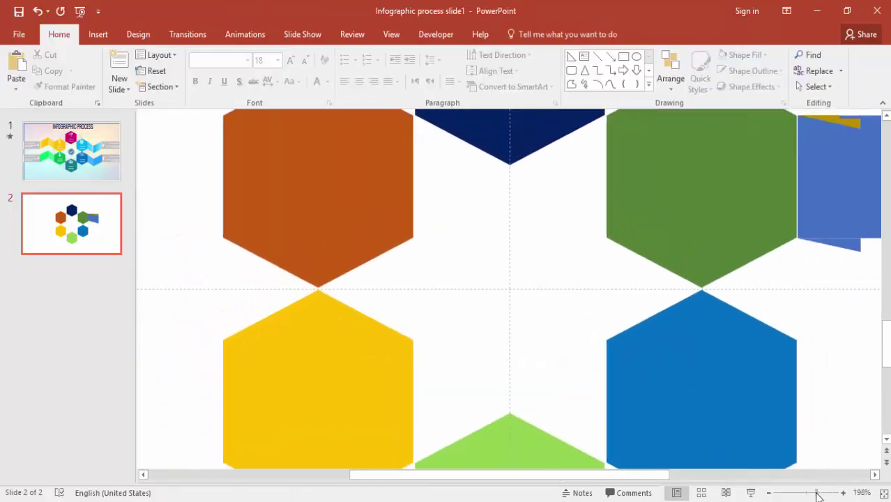
left_click_drag(622, 475, 713, 475)
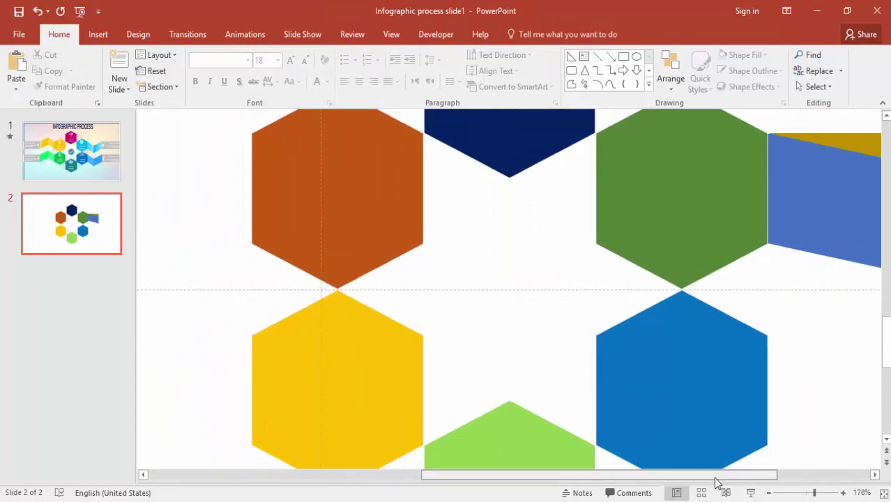
scroll(674, 373, "up", 1)
Union the blue rectangle with its lower triangle into one shape.
left_click(721, 347)
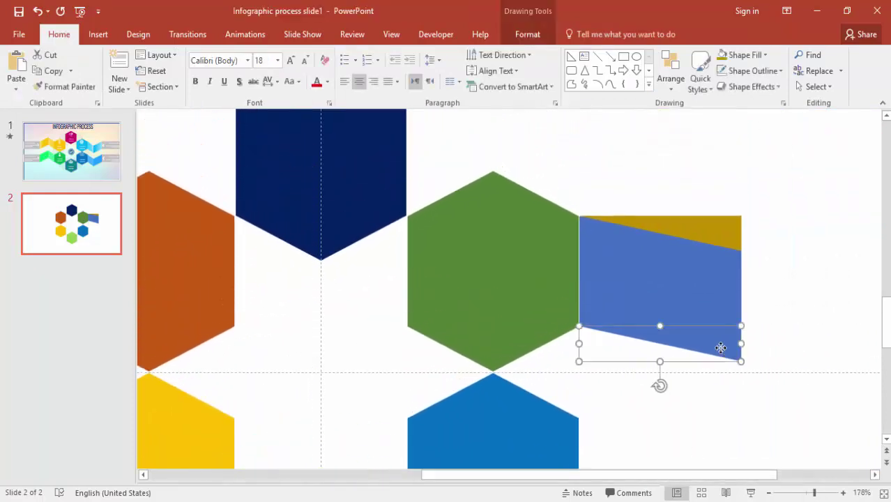
left_click(656, 295, "shift")
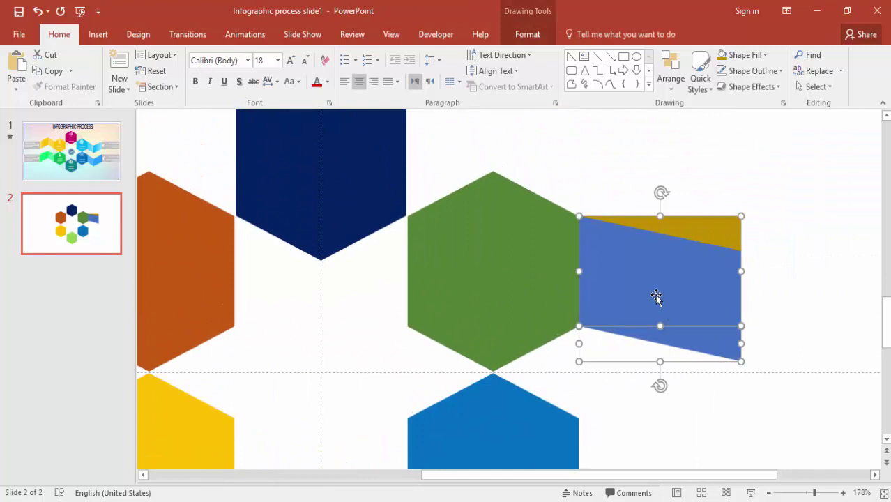
left_click(525, 36)
left_click(150, 87)
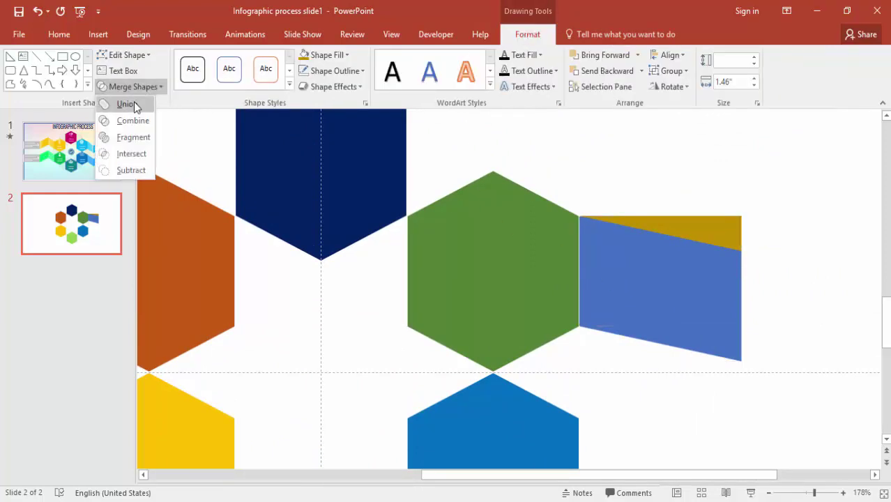
left_click(135, 103)
left_click(654, 174)
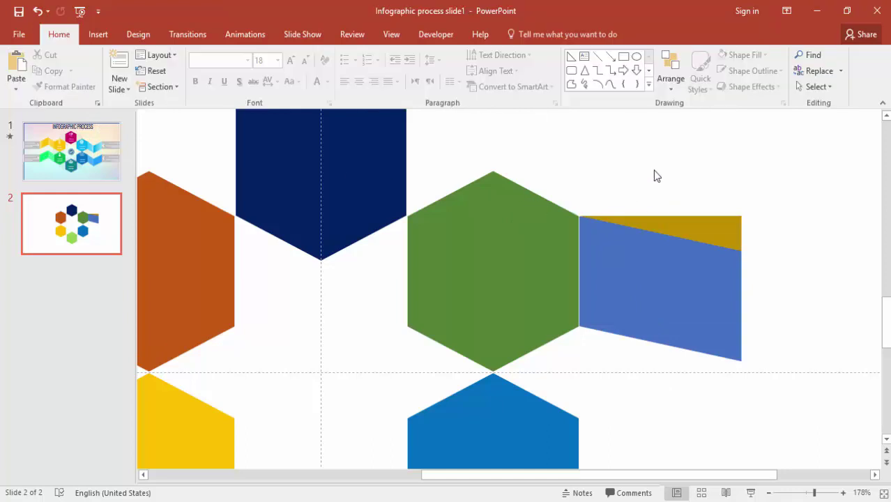
Subtract the gold triangle from the merged blue shape to slant its top.
left_click(686, 309)
left_click(718, 230, "shift")
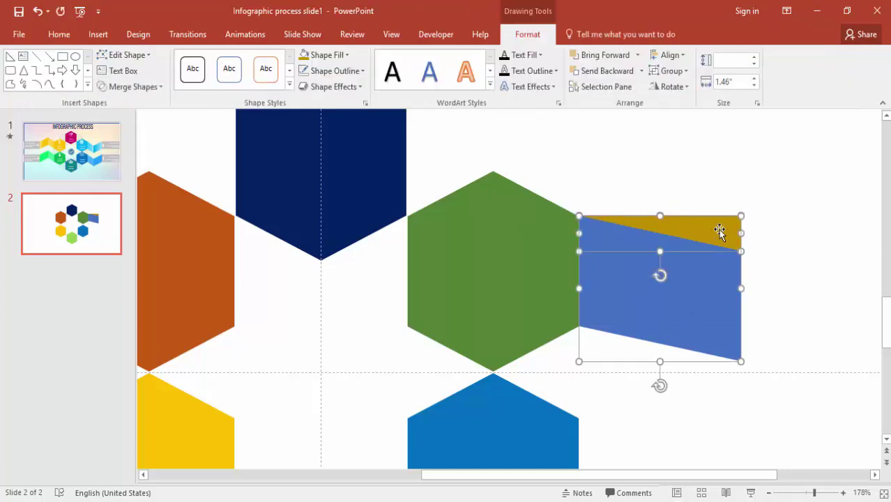
left_click(133, 88)
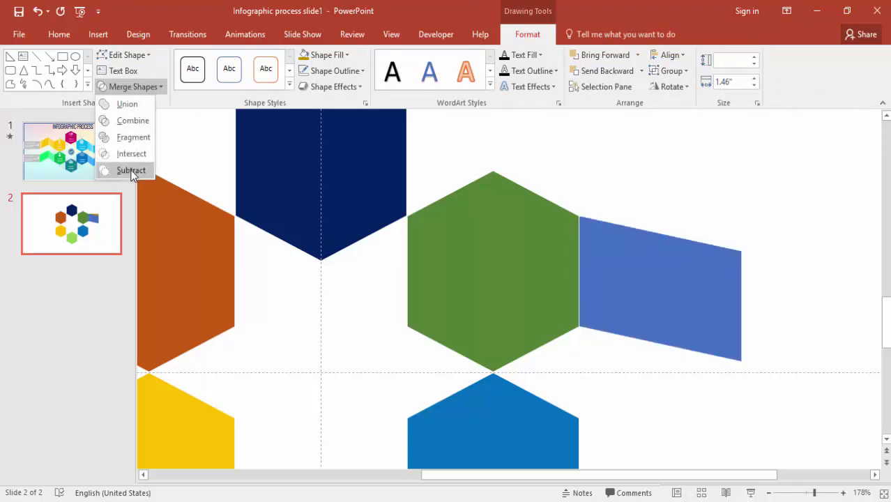
left_click(131, 171)
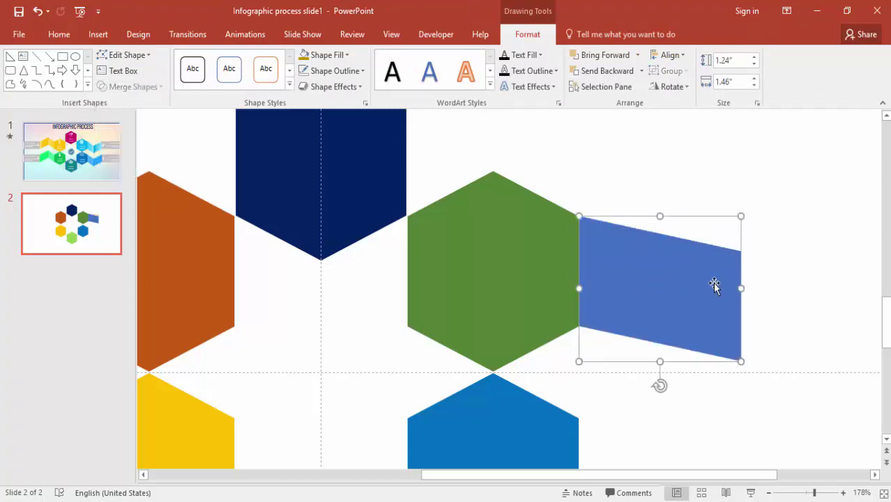
left_click_drag(818, 495, 795, 497)
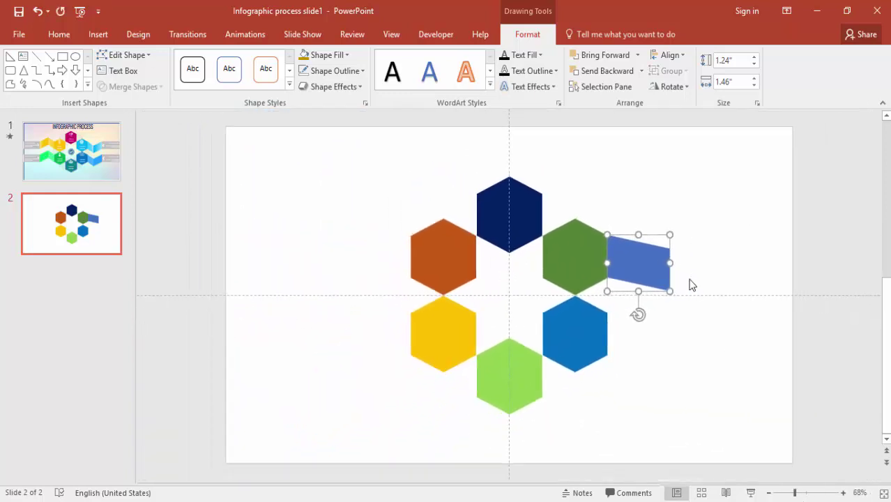
Adjust the blue band to 1.23" by 1.29" and drag a copy to its right.
left_click_drag(662, 263, 657, 263)
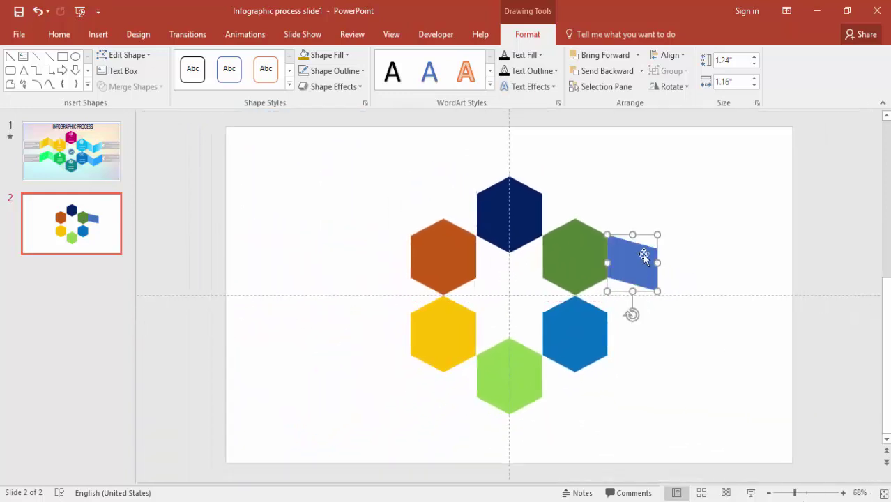
left_click(702, 269)
left_click(649, 260)
left_click_drag(631, 235, 633, 239)
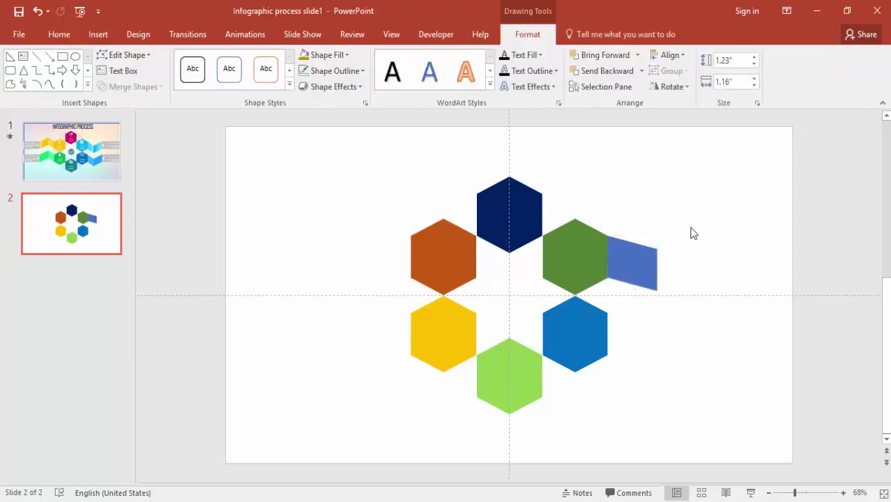
left_click(690, 233)
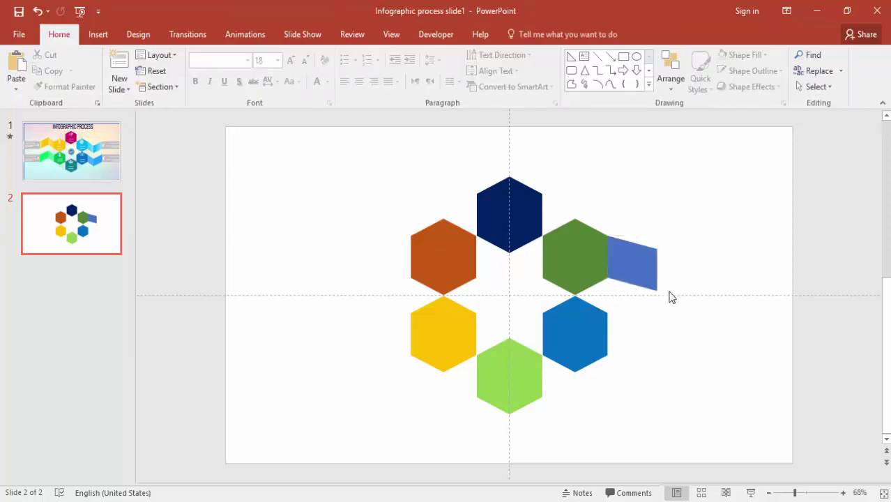
left_click(645, 272)
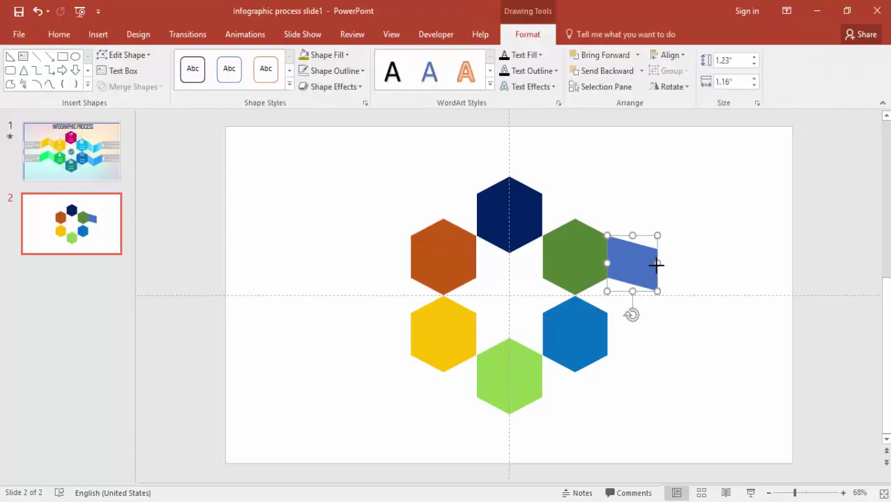
left_click_drag(656, 264, 662, 264)
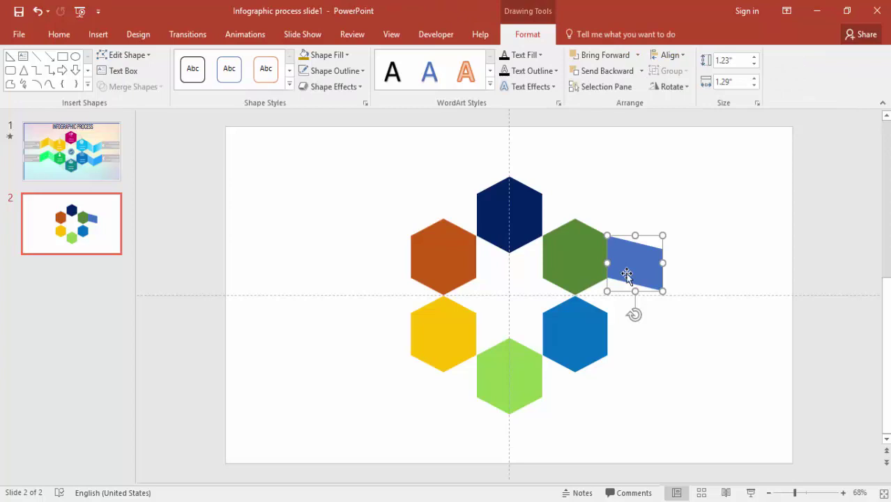
left_click_drag(639, 273, 687, 273, "ctrl")
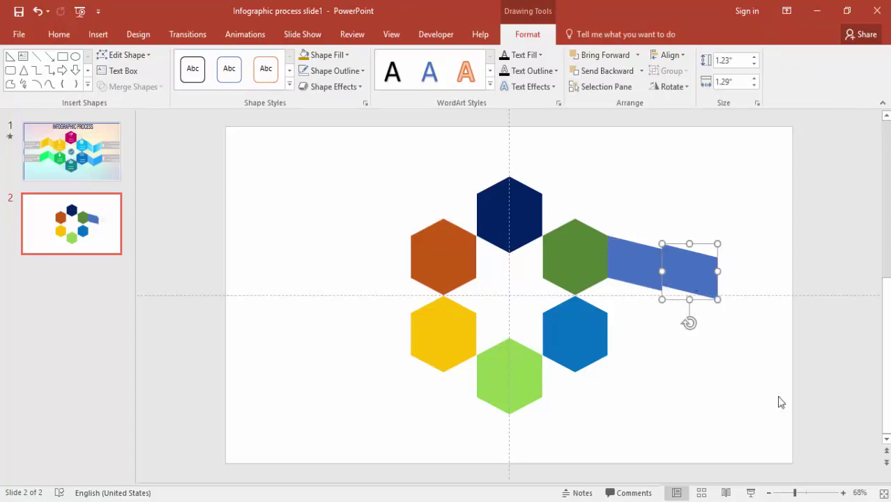
Flip the copied band vertically and line it up against the first band's end.
left_click(816, 493)
left_click_drag(589, 298, 589, 311)
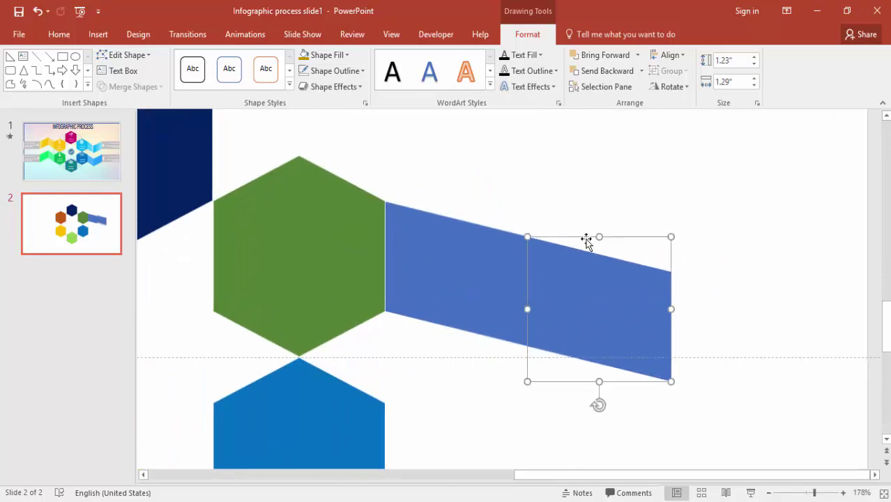
left_click(662, 86)
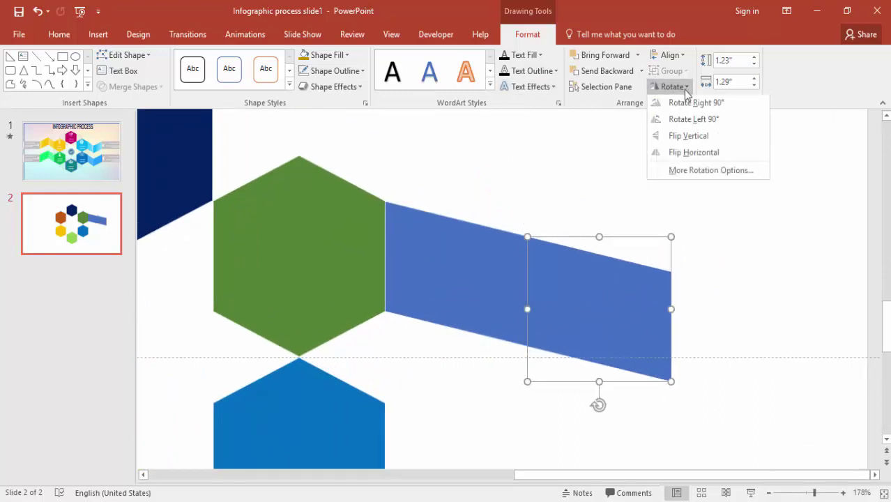
left_click(701, 142)
left_click_drag(569, 327, 569, 297)
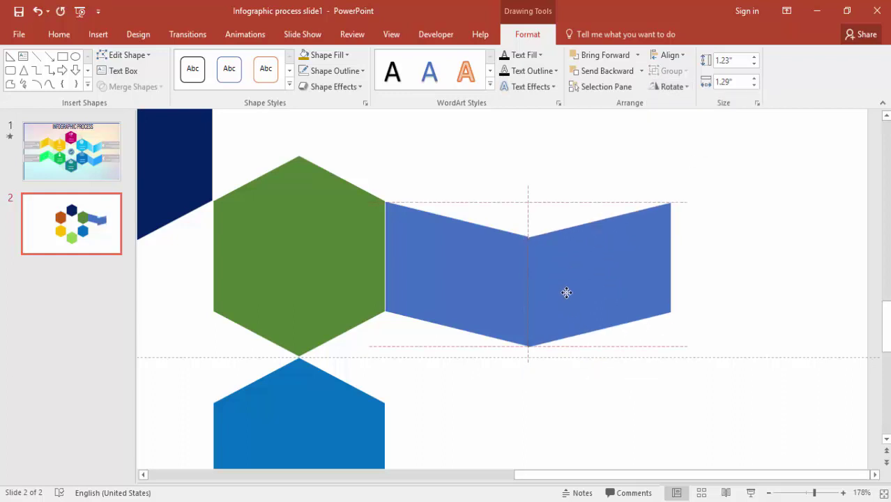
left_click_drag(566, 292, 568, 291)
Draw a light grey rectangle with no outline at the top-right ribbon's right end.
left_click(590, 367)
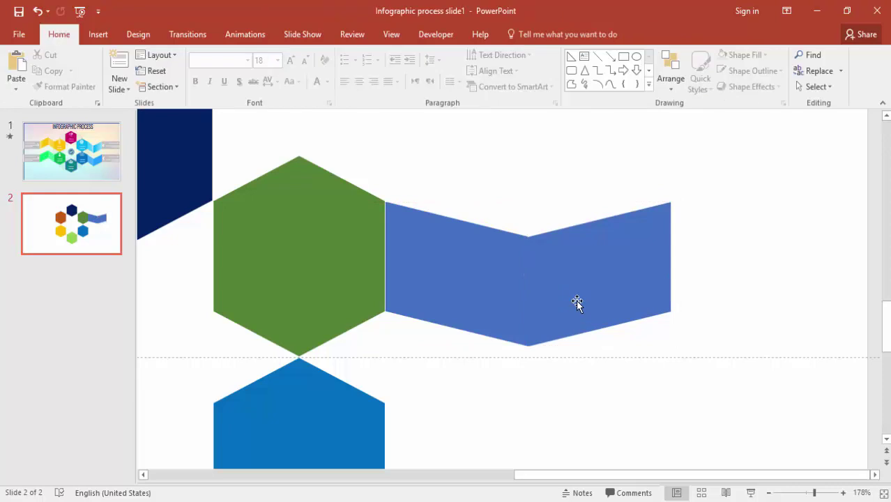
left_click(576, 300)
left_click(741, 368)
left_click(98, 36)
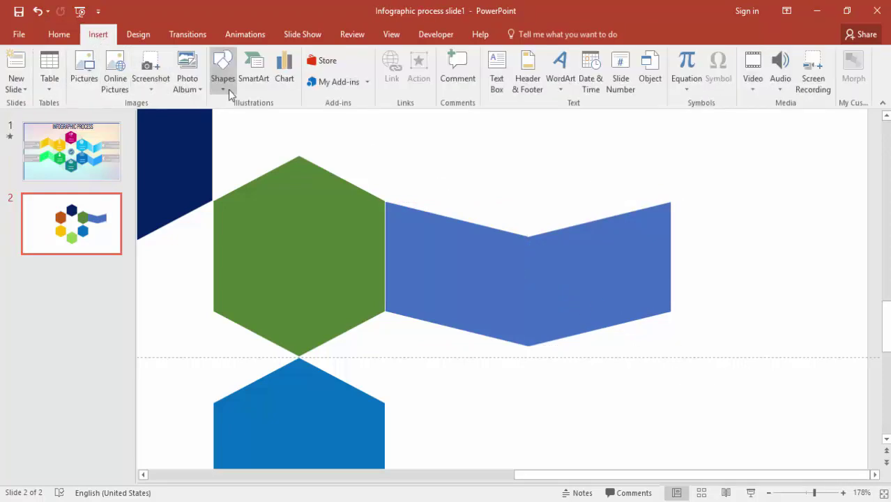
left_click(223, 70)
left_click(269, 118)
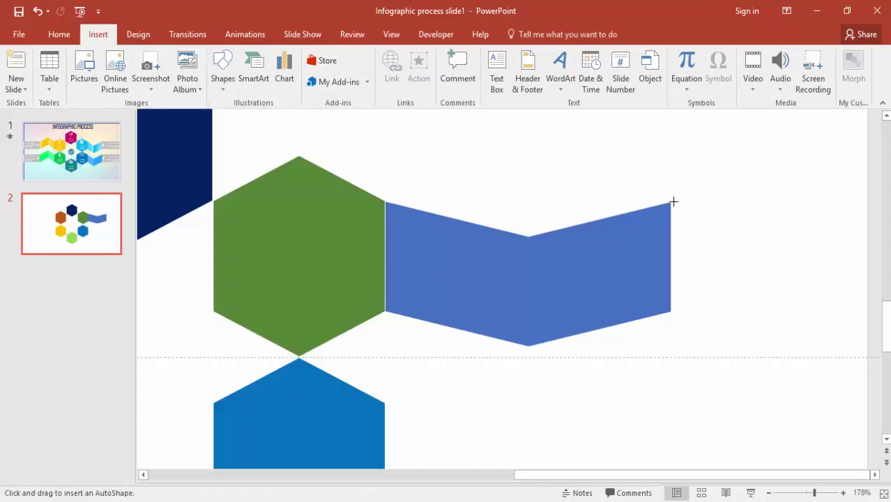
left_click_drag(670, 202, 868, 312)
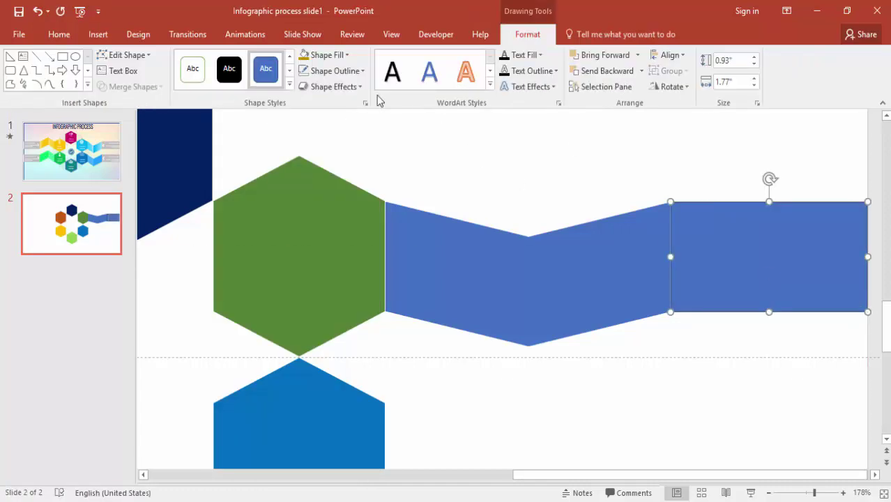
left_click(332, 71)
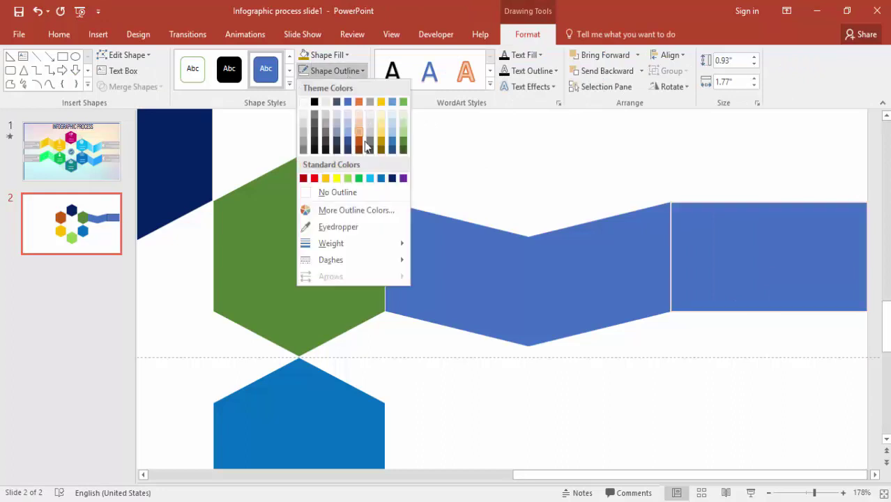
left_click(364, 191)
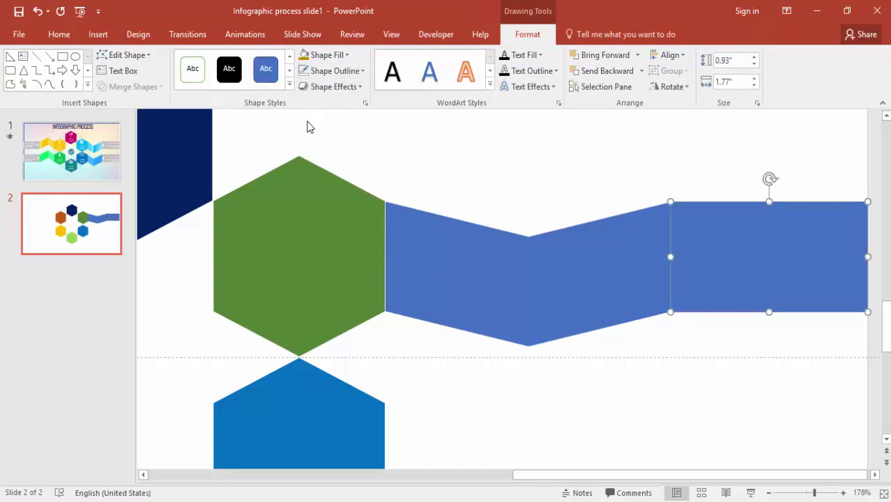
left_click(325, 54)
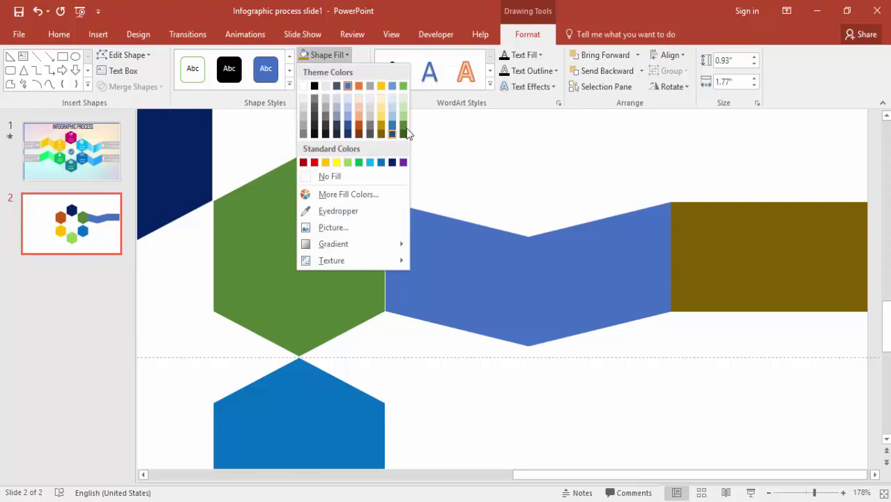
left_click(304, 119)
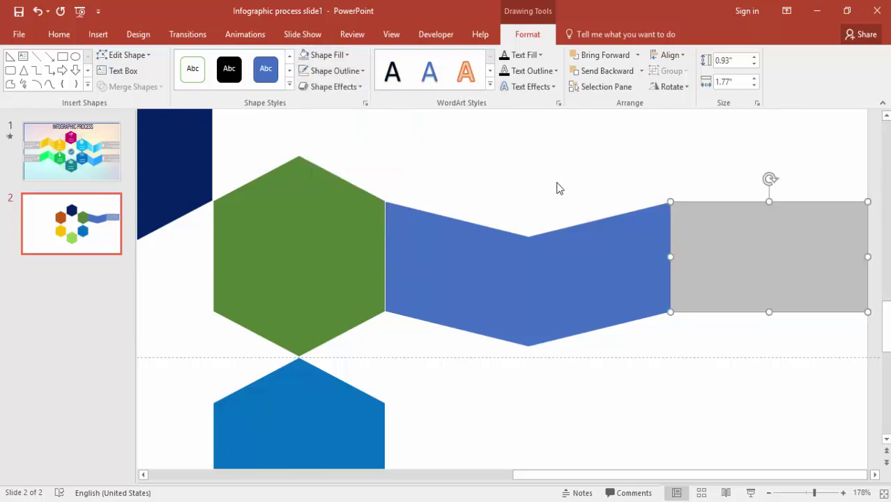
Recolour the ribbon's right chevron a deeper blue.
left_click(474, 278)
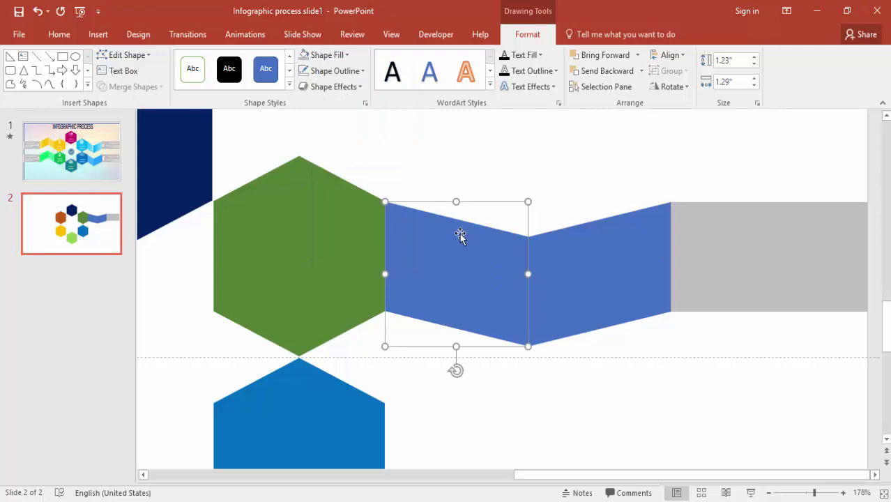
left_click(586, 272)
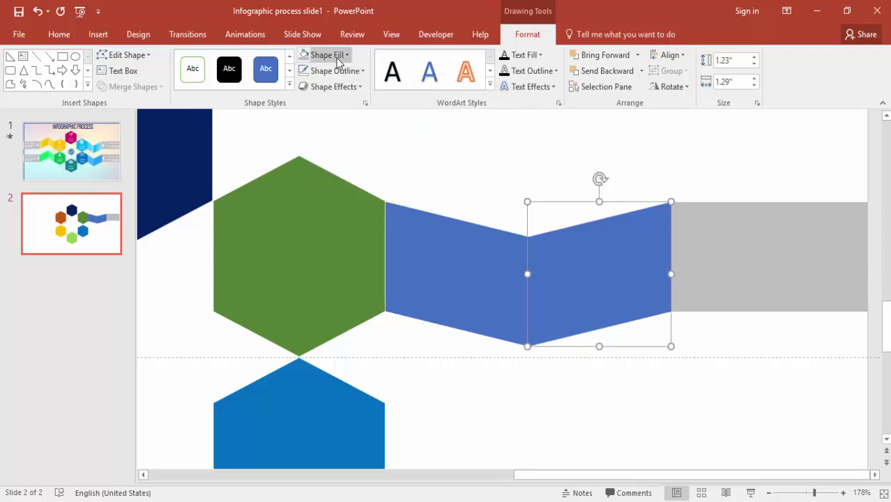
left_click(340, 57)
left_click(381, 164)
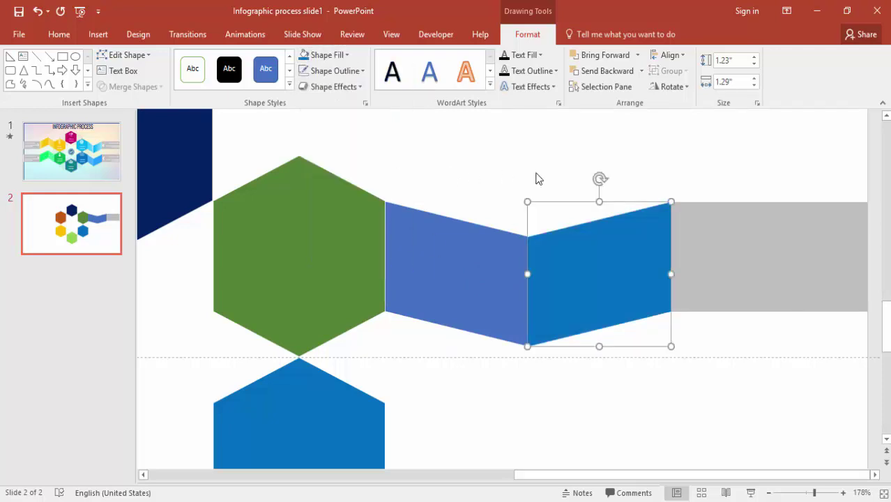
left_click(853, 437)
left_click_drag(816, 497, 800, 496)
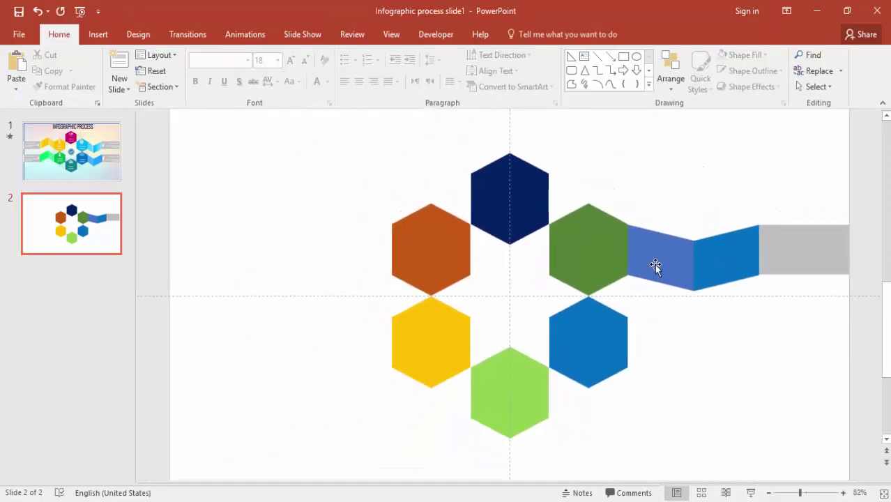
Group the ribbon's chevrons and grey bar into one object.
left_click(655, 262)
left_click(742, 258, "shift")
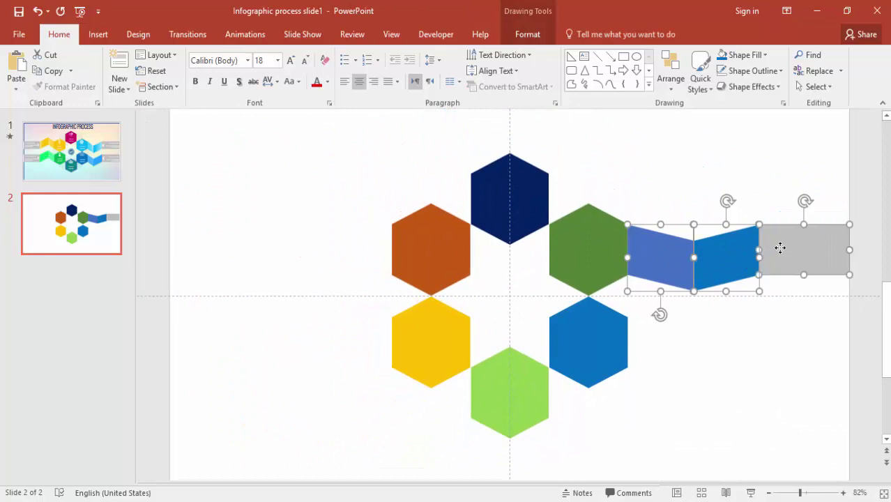
right_click(779, 249)
mouse_move(824, 333)
left_click(745, 328)
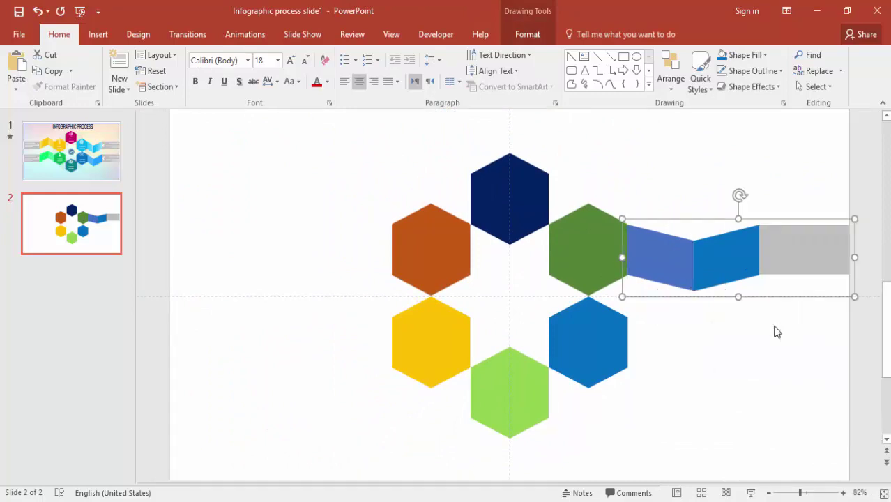
Copy the ribbon beside the blue and orange hexagons, flipping the left copy horizontally and vertically.
left_click_drag(722, 273, 712, 351, "ctrl")
key("ctrl+d")
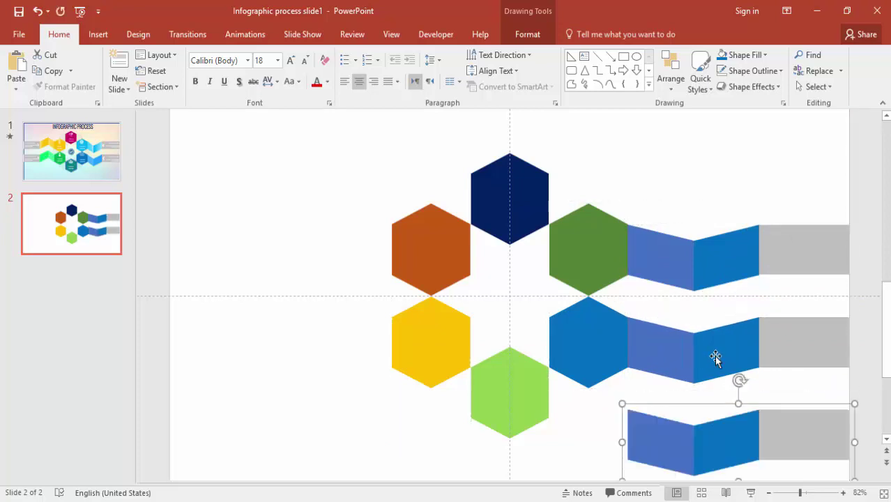
mouse_move(726, 434)
left_mouse_down()
mouse_move(302, 275)
mouse_move(281, 240)
left_mouse_up()
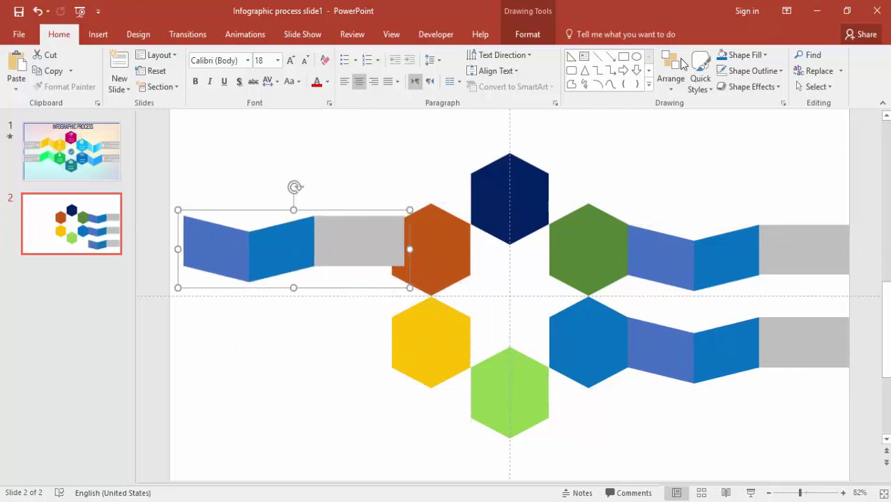
left_click(528, 34)
left_click(672, 86)
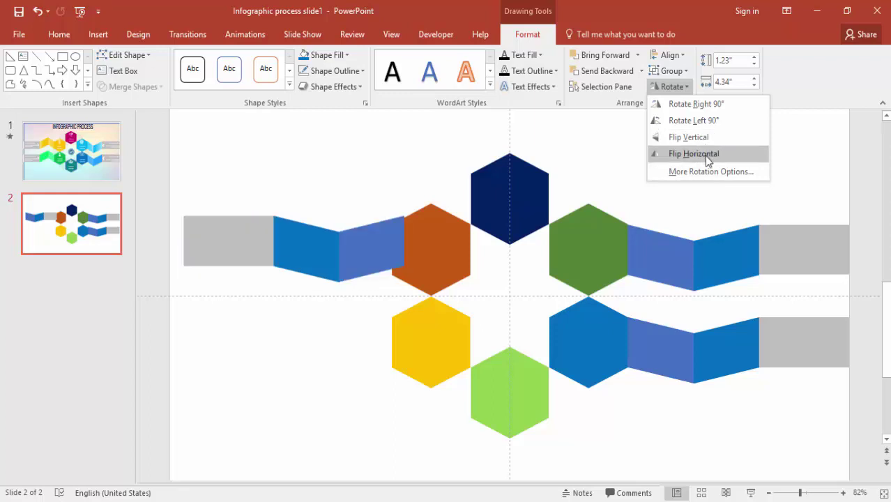
left_click(705, 154)
left_click(673, 86)
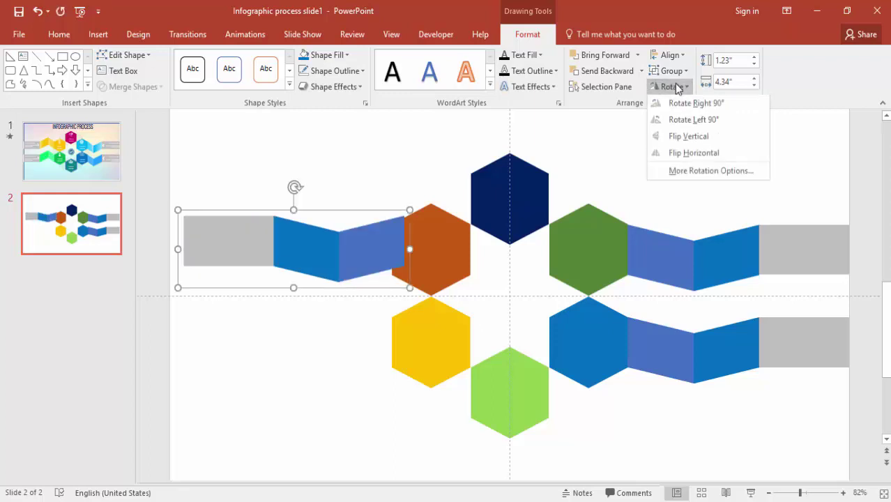
left_click(694, 136)
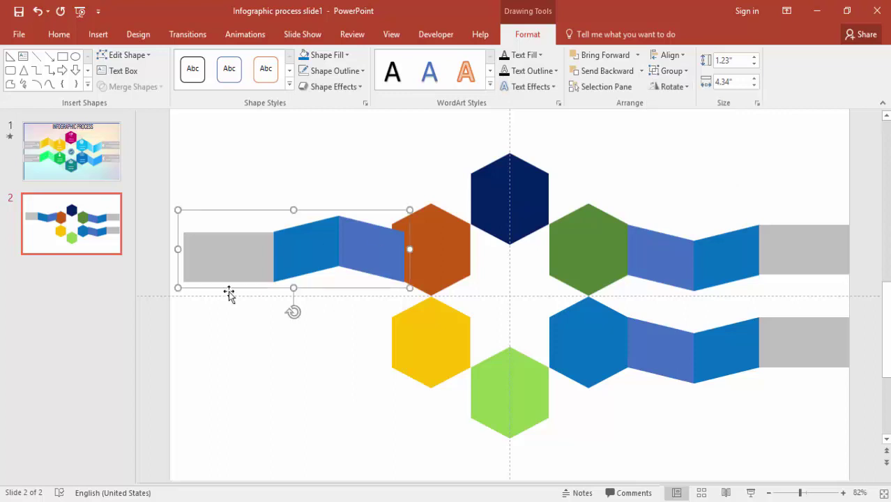
Copy the mirrored ribbon into the lower-left position against the yellow hexagon.
mouse_move(364, 254)
left_mouse_down()
mouse_move(350, 254)
mouse_move(351, 245)
left_mouse_up()
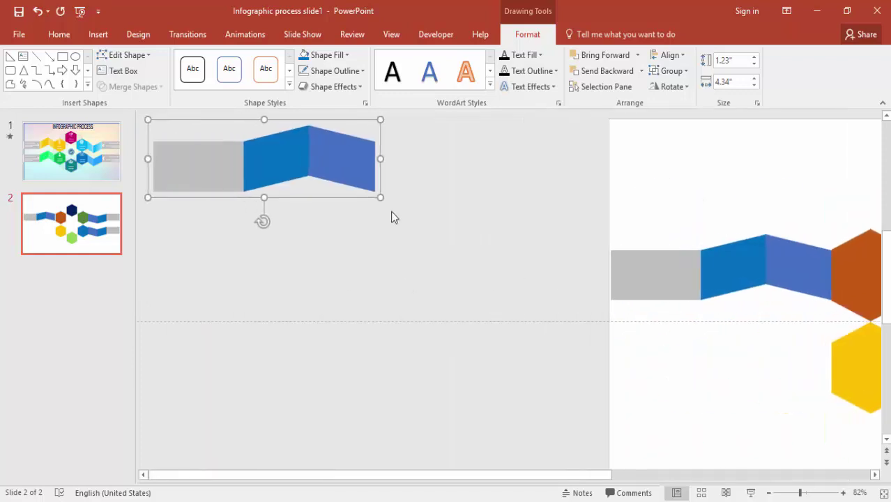
left_click_drag(349, 175, 752, 378)
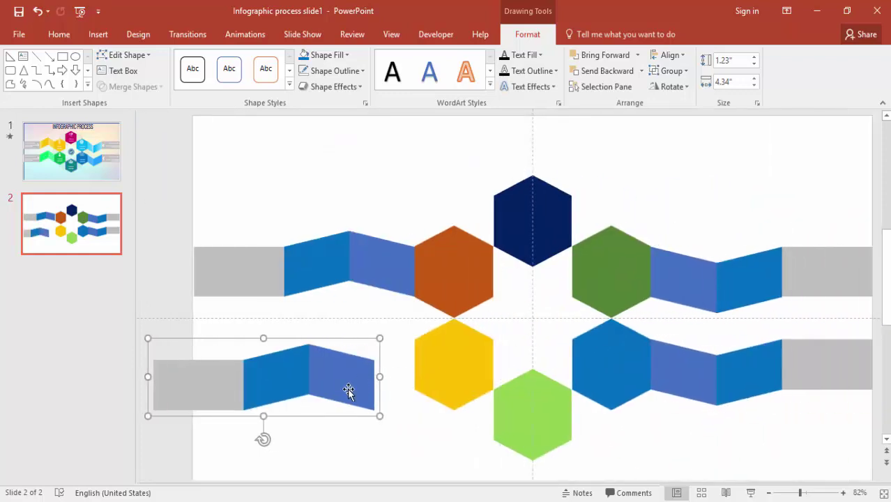
left_click_drag(349, 390, 377, 370)
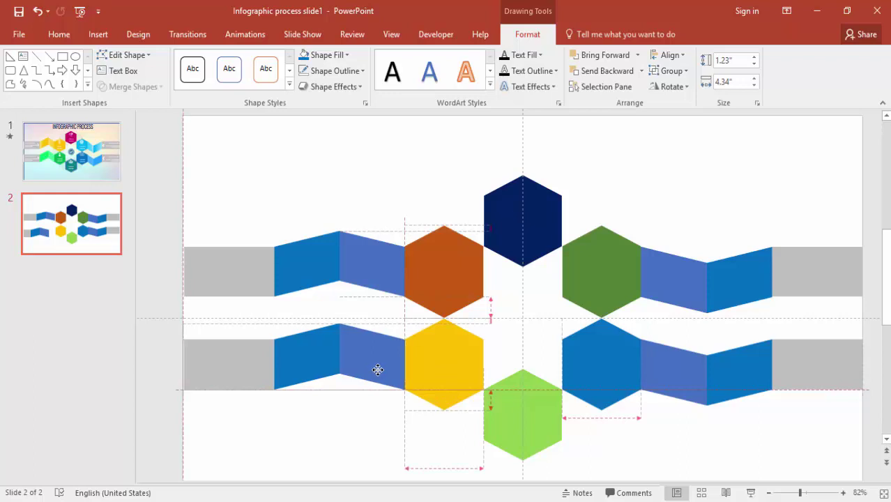
left_click_drag(376, 369, 378, 371)
left_click(635, 439)
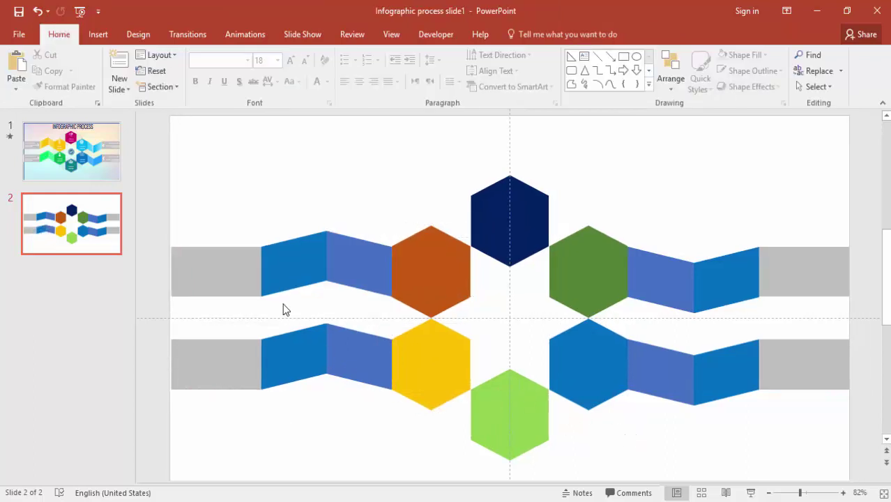
Compare with the original infographic on slide 1, then go back to slide 2.
left_click(101, 166)
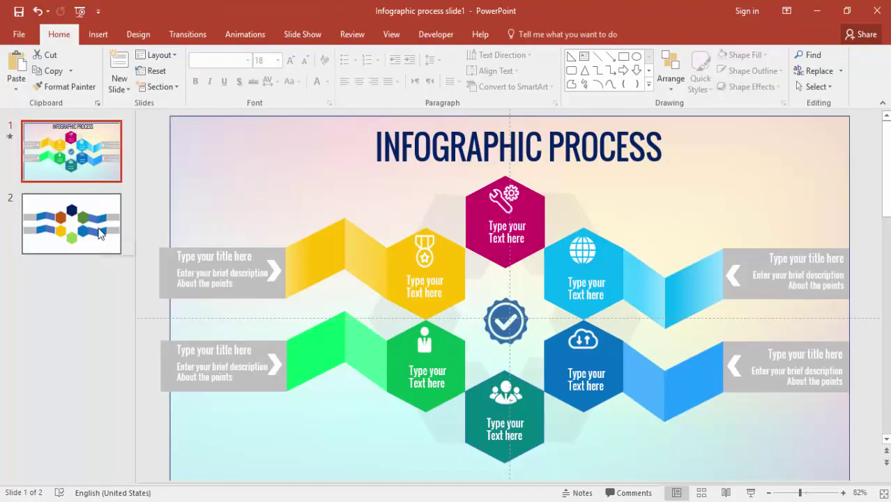
left_click(98, 212)
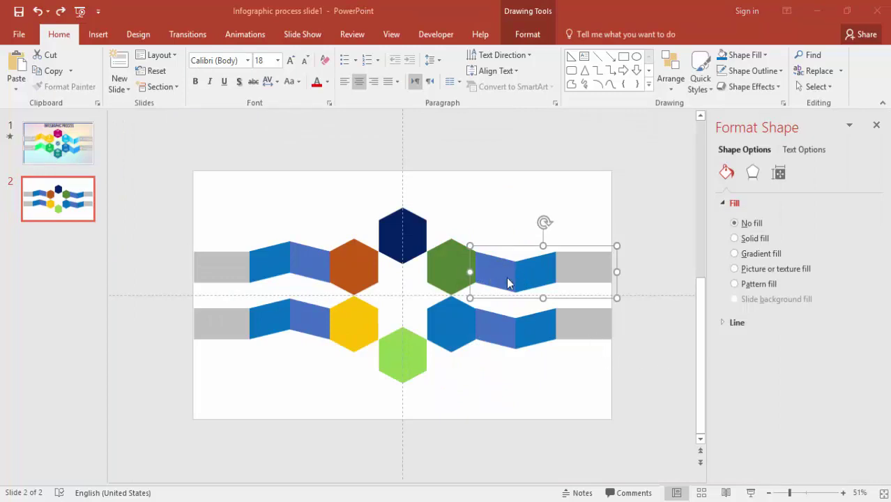
Ungroup the top-right ribbon and fill its first chevron with a lighter green.
right_click(527, 246)
mouse_move(578, 325)
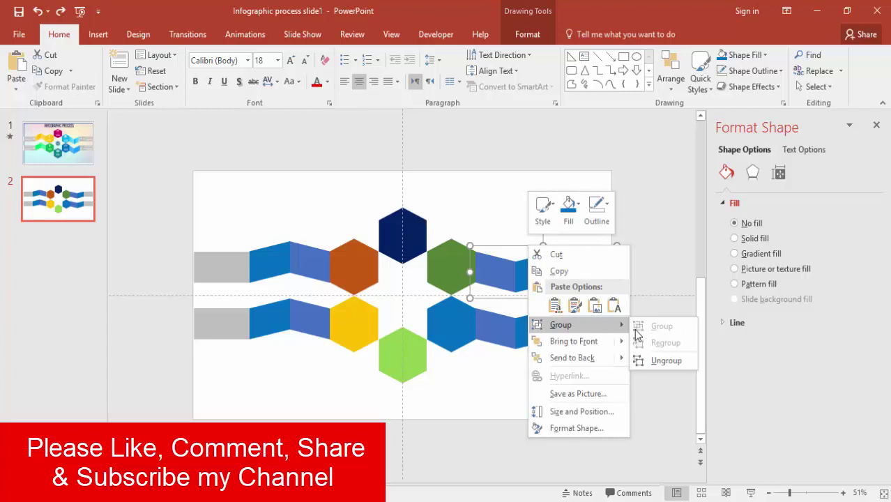
left_click(656, 361)
left_click(645, 277)
left_click(491, 271)
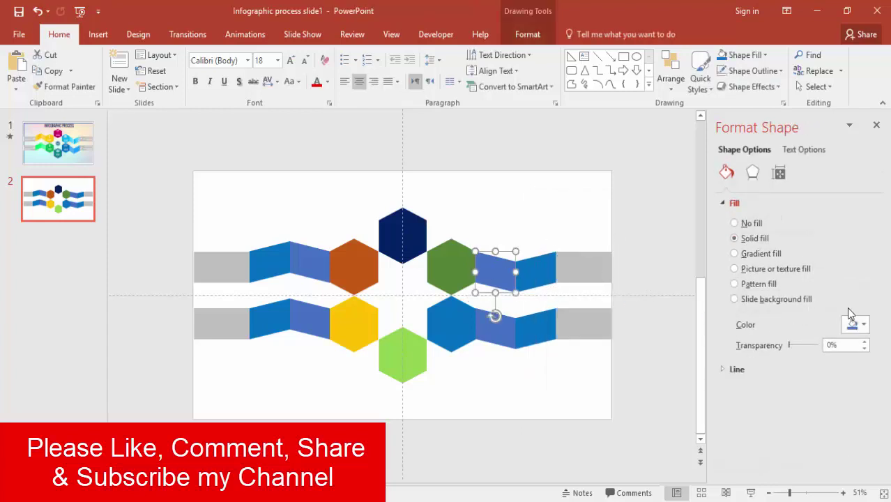
left_click(857, 324)
left_click(884, 398)
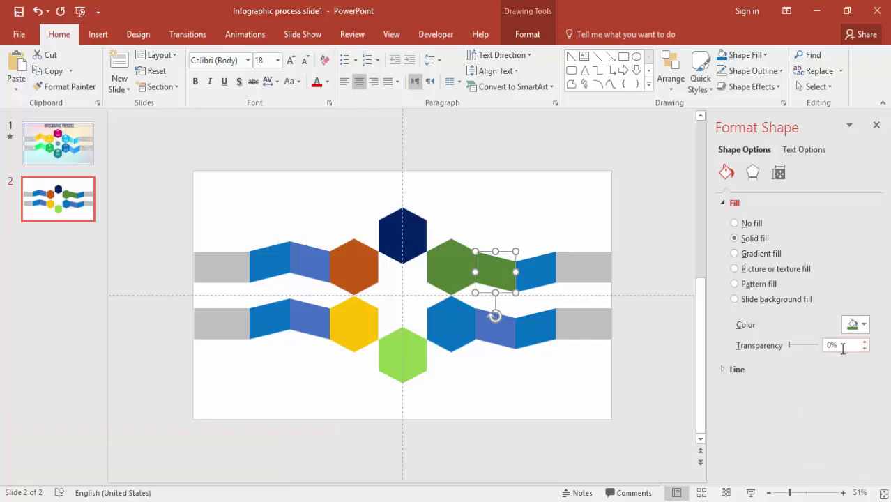
left_click(864, 326)
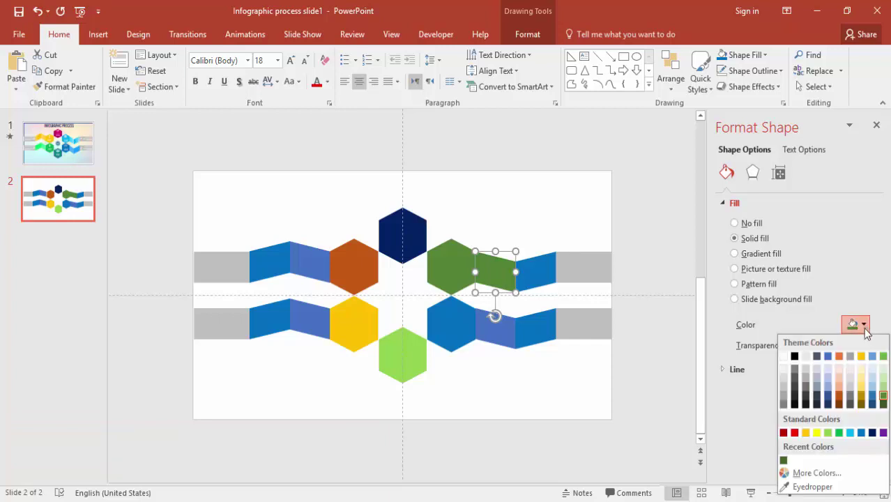
left_click(809, 473)
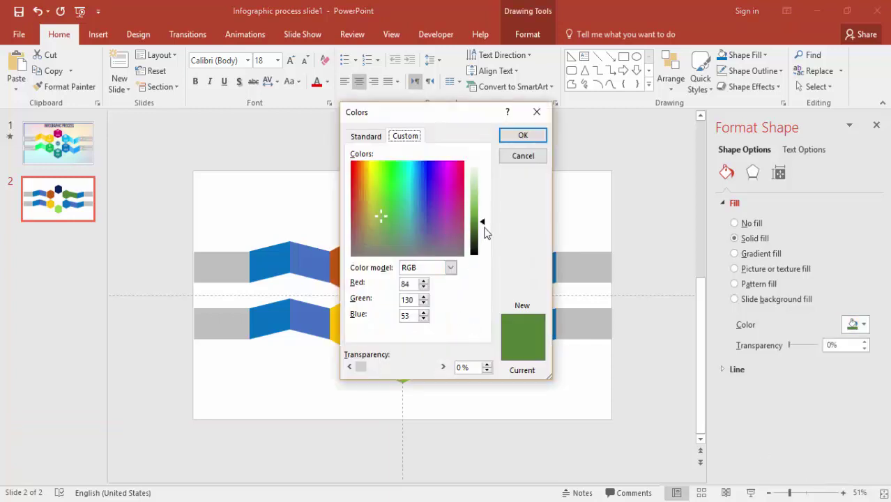
left_click_drag(485, 227, 485, 218)
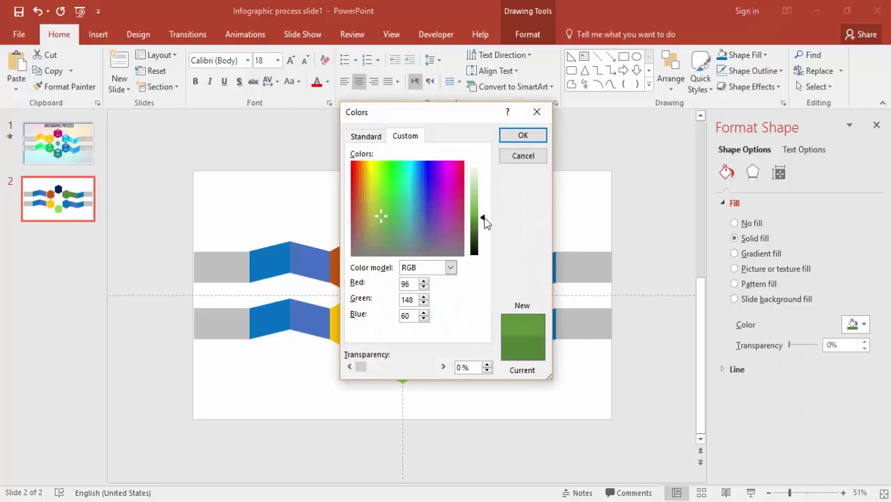
left_click(522, 135)
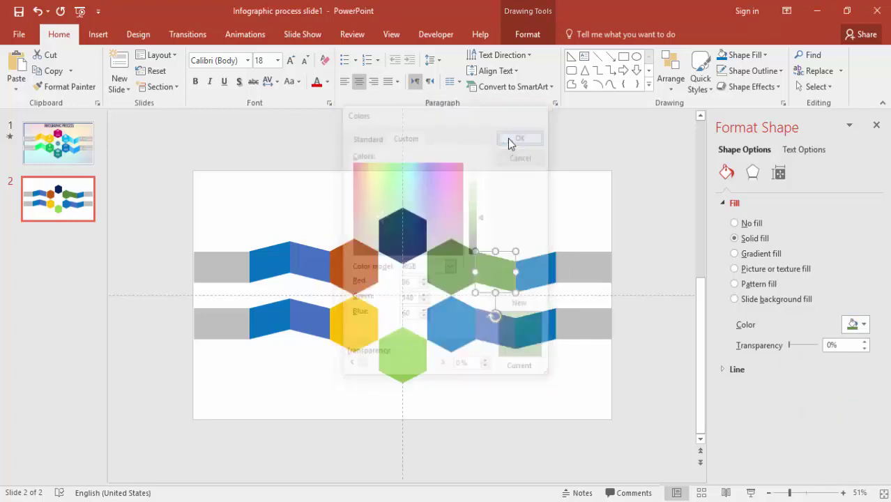
Fill the ribbon's end piece with a darker green.
left_click(856, 325)
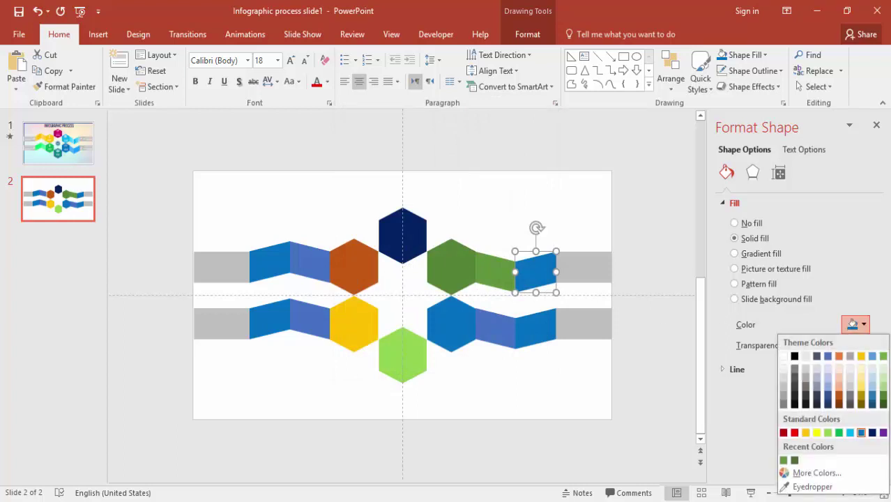
left_click(883, 397)
left_click(856, 324)
left_click(823, 468)
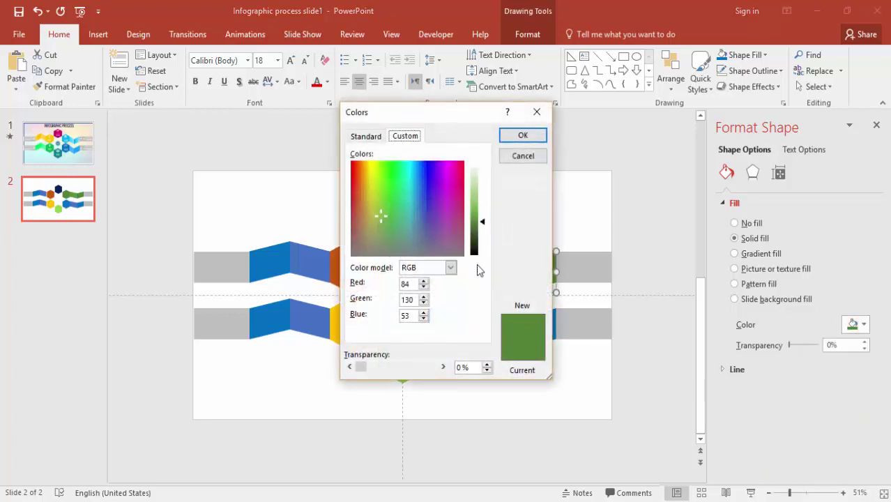
left_click(481, 220)
left_click_drag(481, 221, 482, 228)
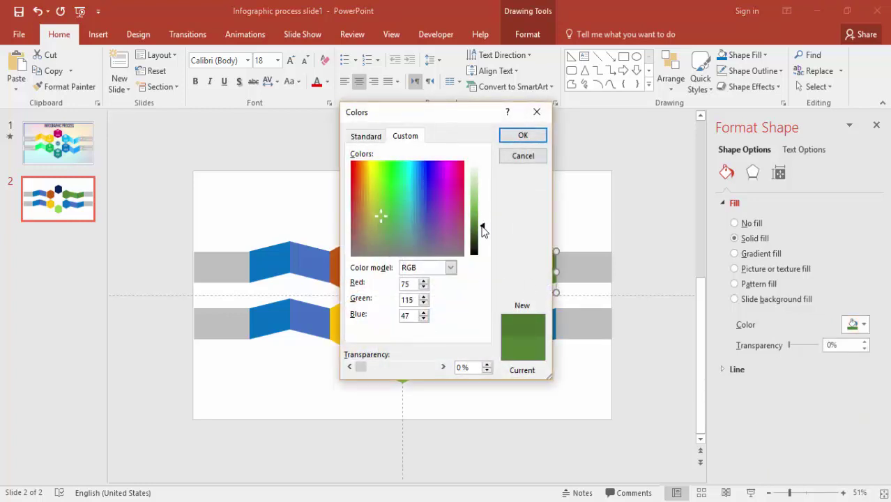
left_click(522, 135)
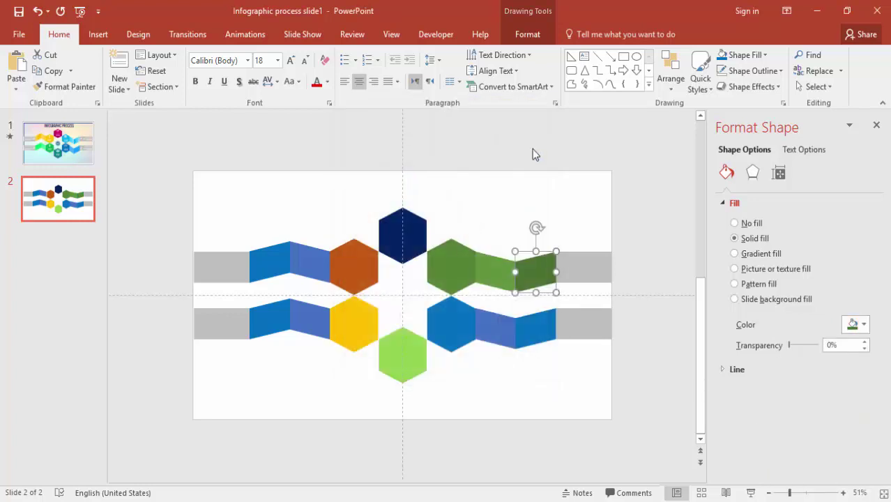
left_click(604, 237)
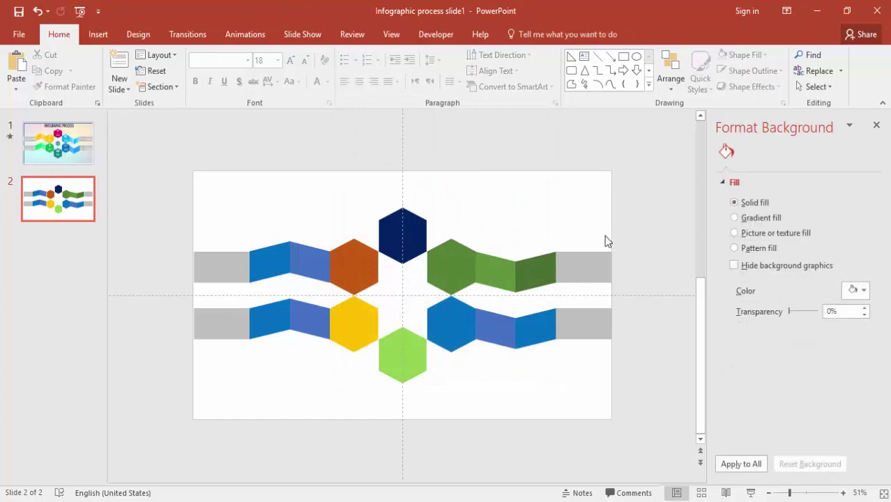
Ungroup the lower-right ribbon and fill its middle piece with a lighter blue.
left_click(577, 276)
left_click(494, 341)
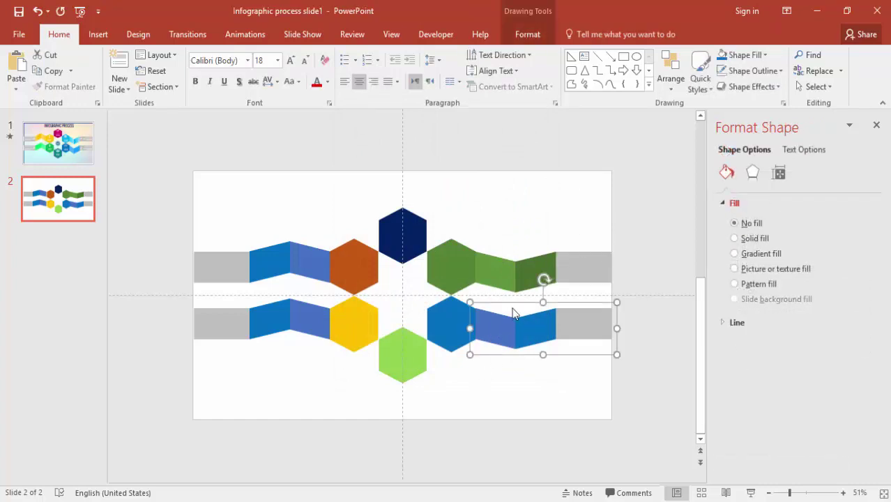
right_click(509, 303)
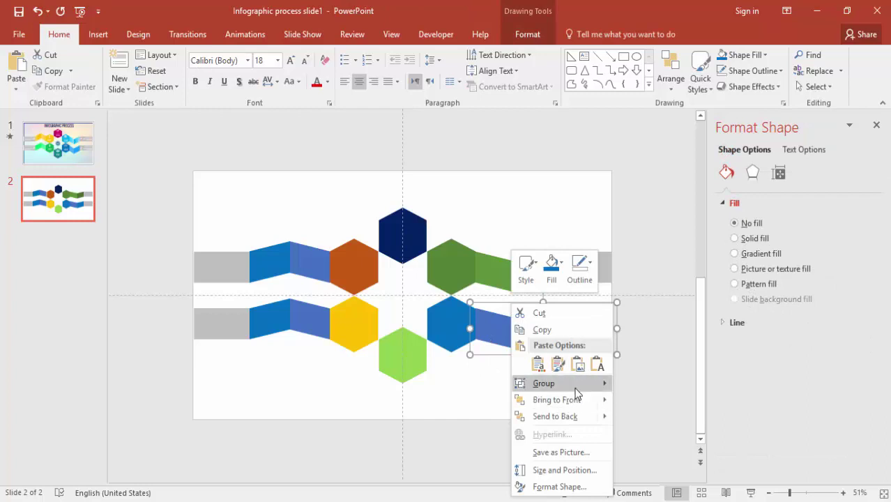
mouse_move(575, 381)
left_click(643, 416)
left_click(536, 403)
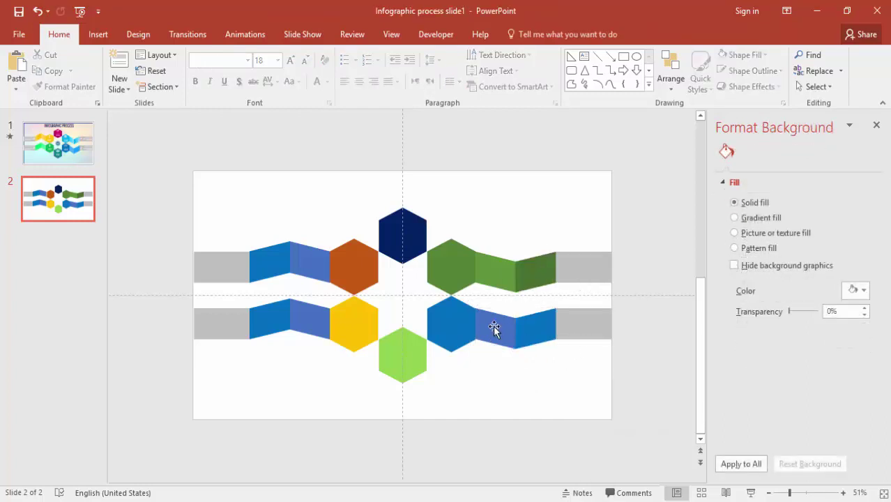
left_click(494, 329)
left_click(862, 325)
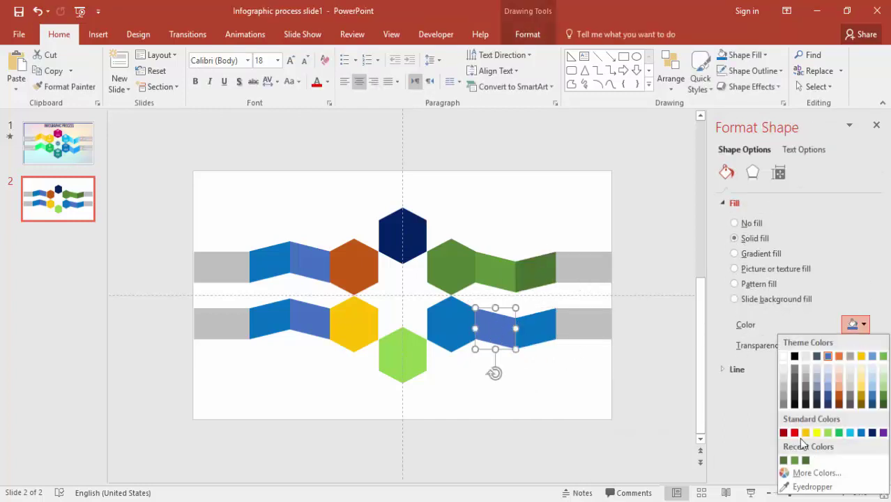
left_click(815, 473)
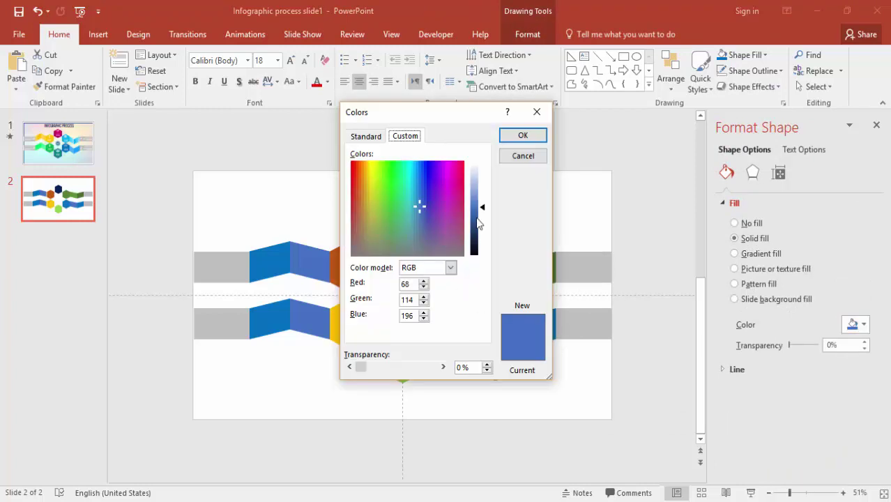
left_click_drag(484, 208, 484, 201)
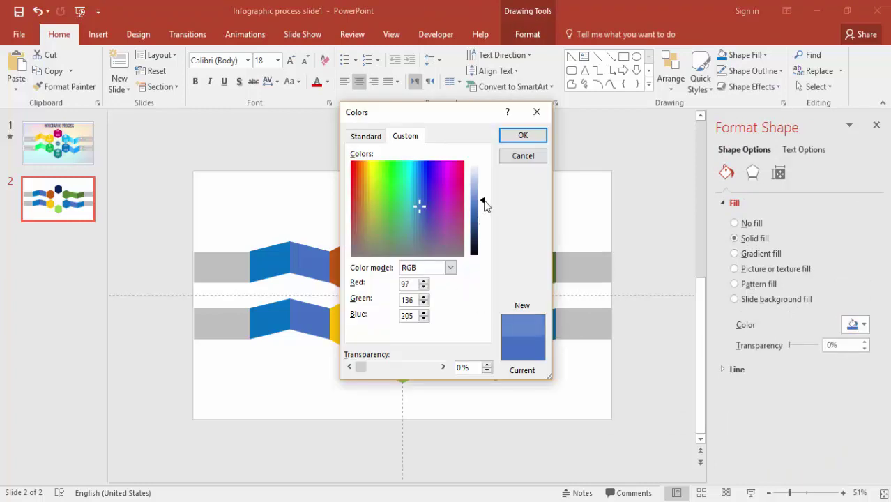
left_click(534, 139)
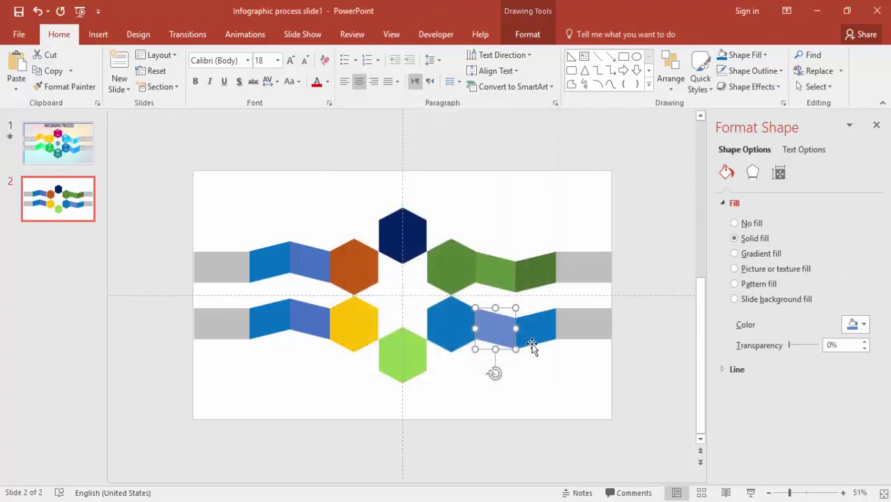
Fill the lower-right ribbon's end piece with a darker blue.
left_click(539, 343)
left_click(862, 326)
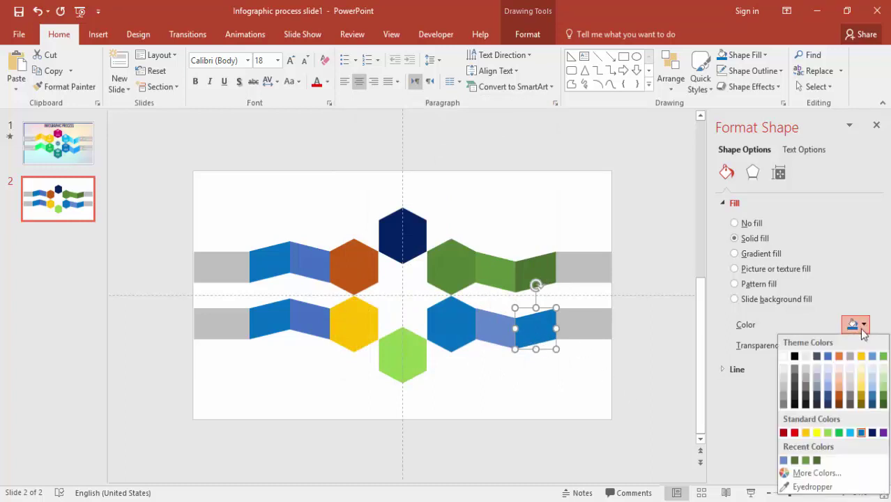
left_click(816, 473)
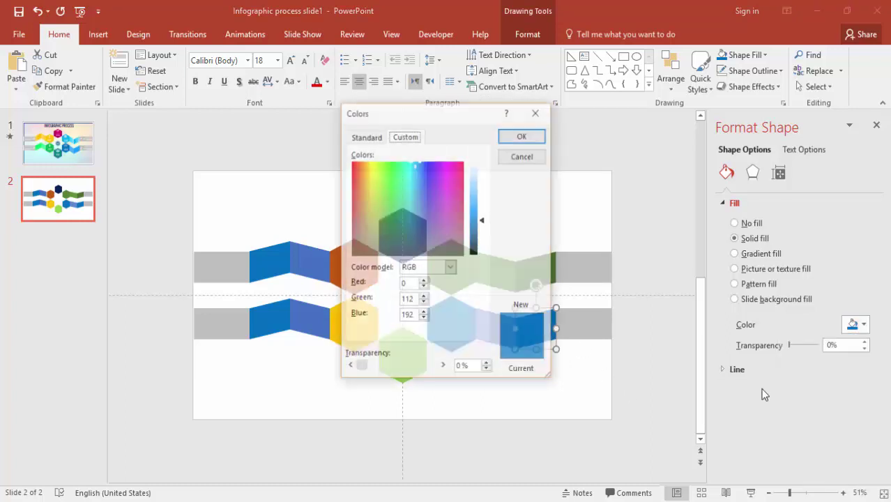
left_click(488, 225)
left_click(523, 136)
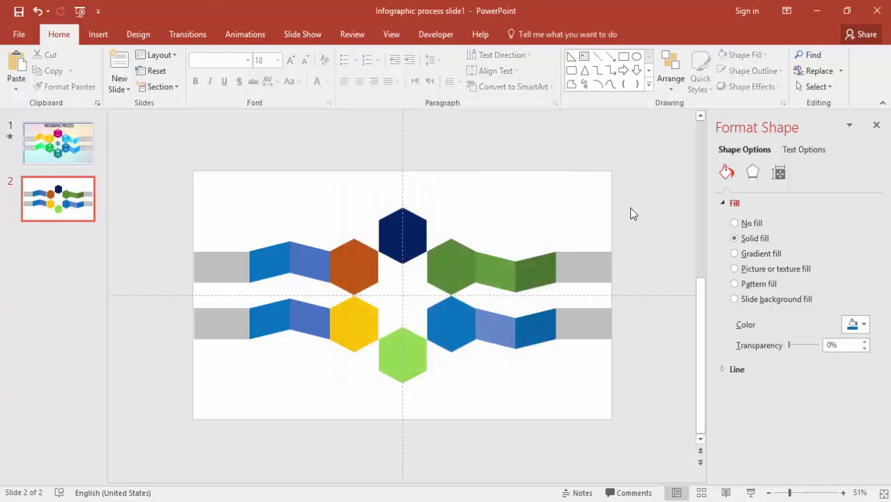
left_click(629, 208)
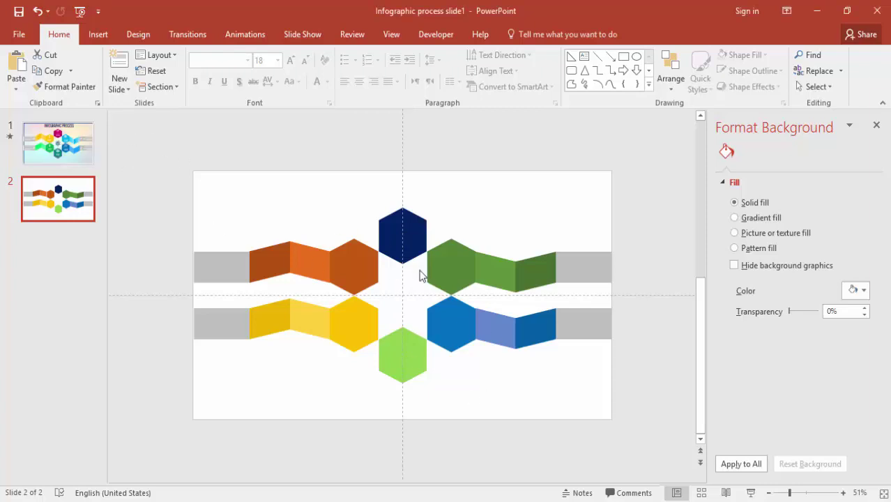
On slide 1, select the hexagon icons: globe, cloud, people, trophy and magenta hexagon's icon.
left_click(46, 132)
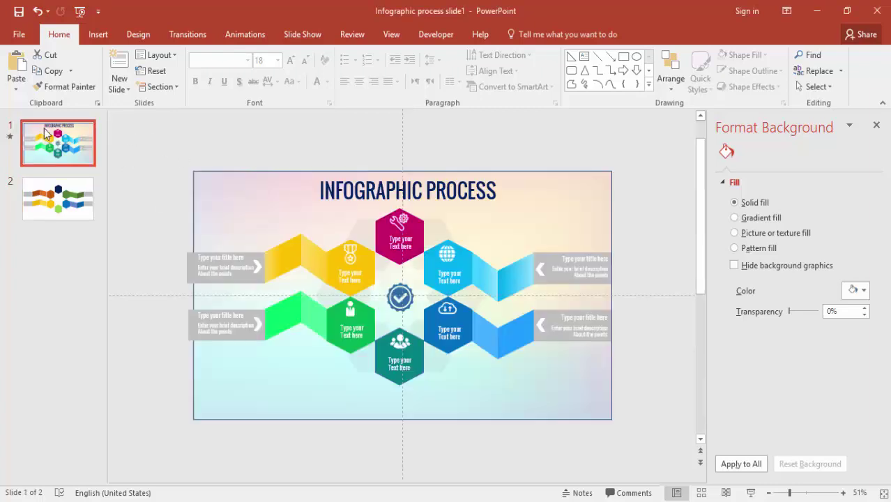
left_click(395, 222)
left_click(394, 221)
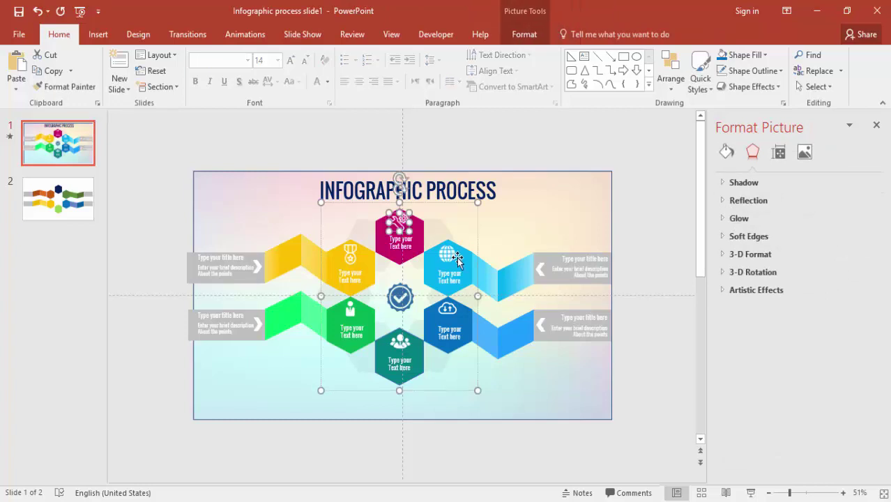
left_click(447, 257, "shift")
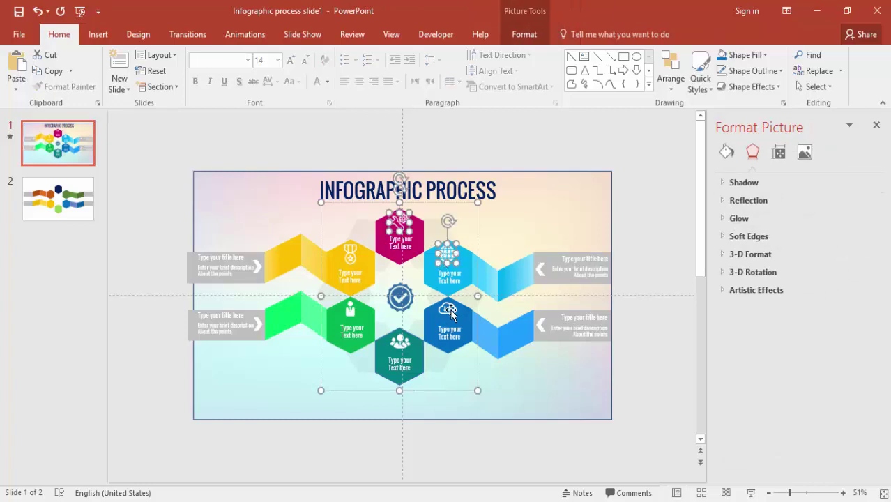
left_click(447, 307, "shift")
left_click(399, 342, "shift")
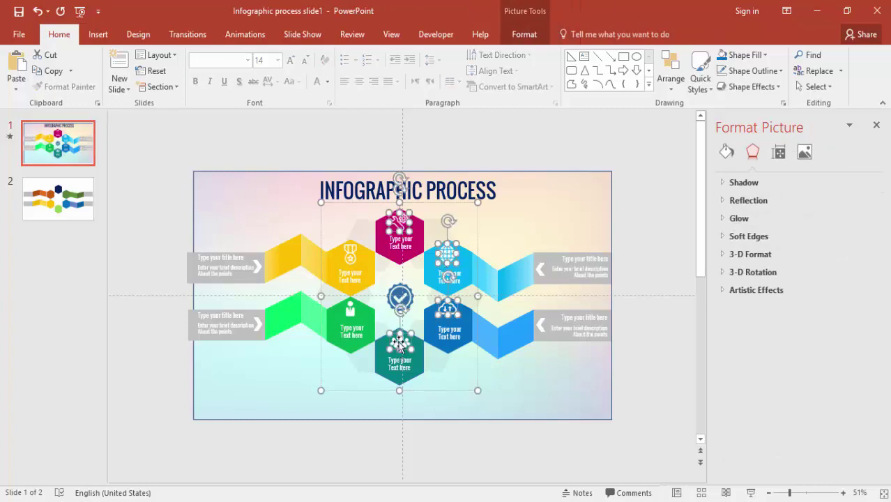
left_click(349, 256, "shift")
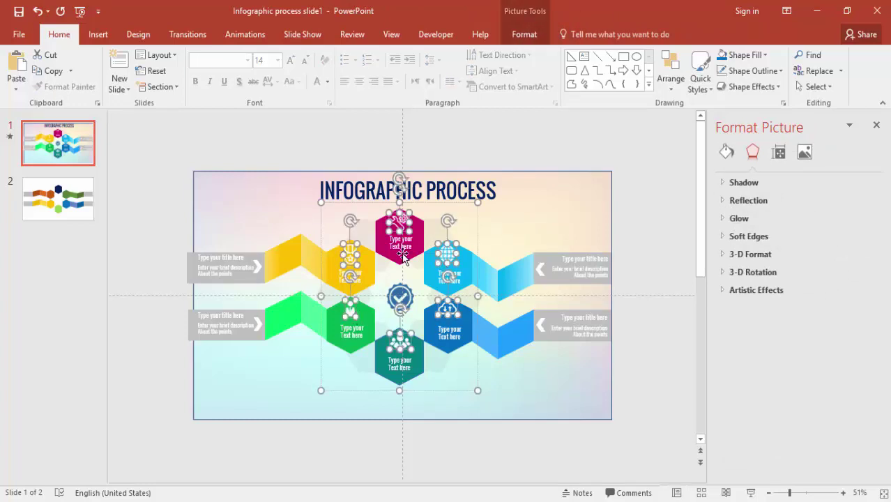
Paste the icons onto slide 2 and align them on the hexagons.
left_click(79, 201)
key("ctrl+v")
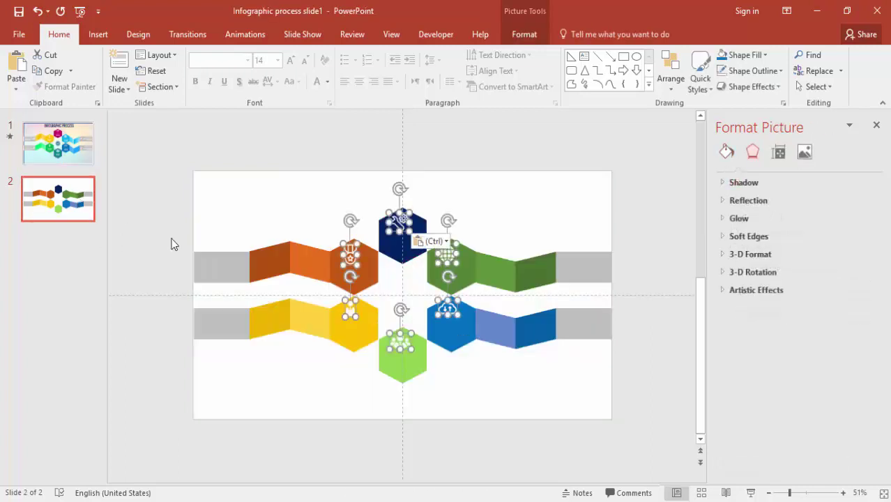
mouse_move(450, 257)
left_mouse_down()
mouse_move(457, 265)
mouse_move(450, 265)
left_mouse_up()
left_click(473, 189)
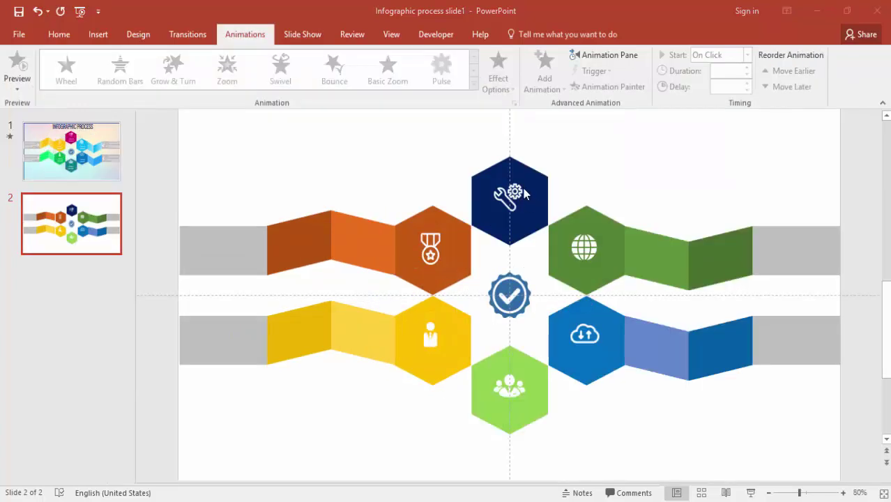
Group the hexagons with their gear, globe, cloud, people, person and medal icons, leaving the check badge separate.
left_click(516, 194)
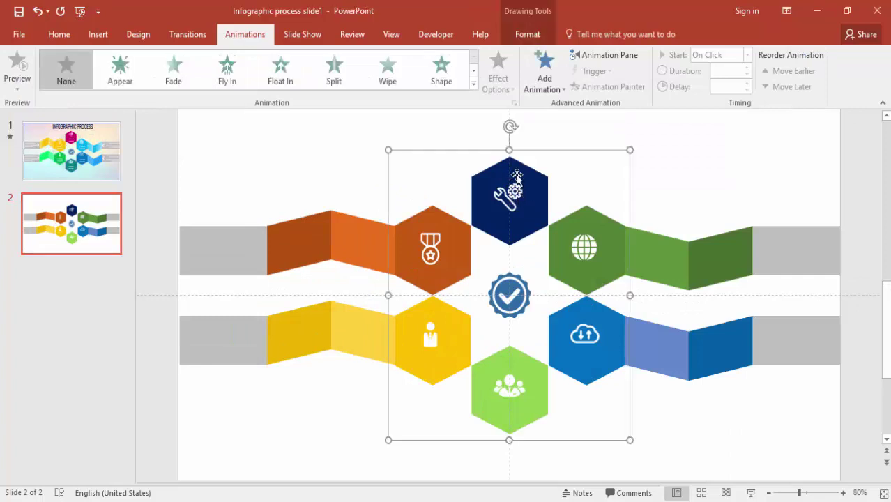
left_click(507, 196)
left_click(584, 247, "shift")
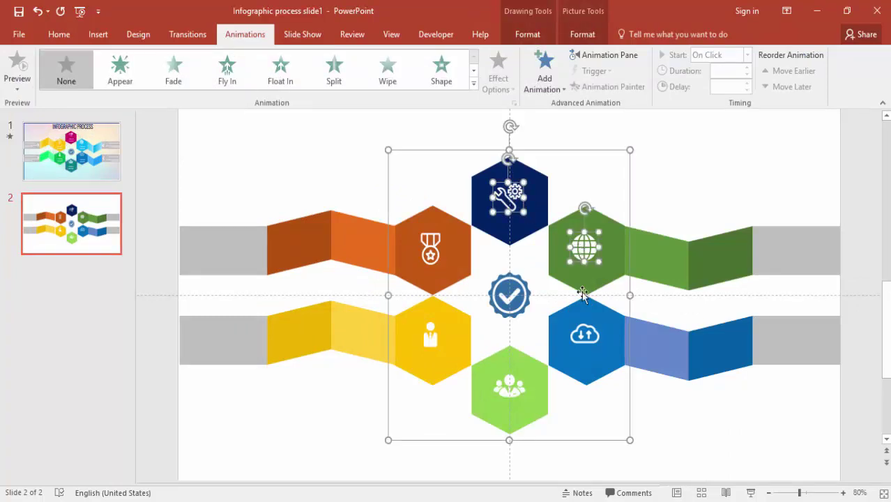
left_click(585, 335, "shift")
left_click(510, 390, "shift")
left_click(432, 337, "shift")
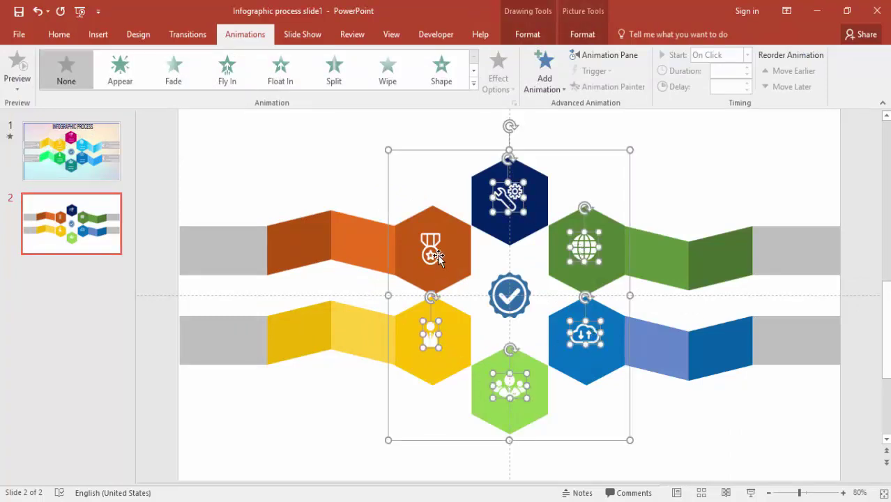
left_click(442, 226, "shift")
right_click(448, 157)
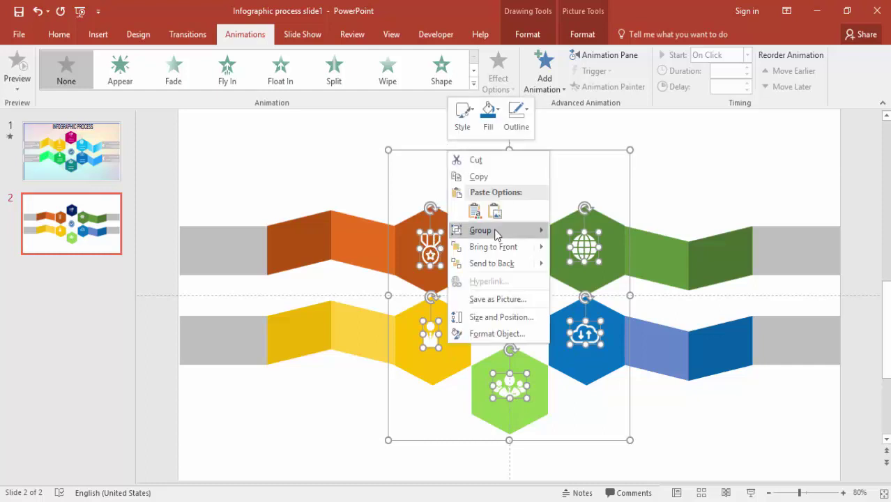
mouse_move(488, 230)
left_click(598, 230)
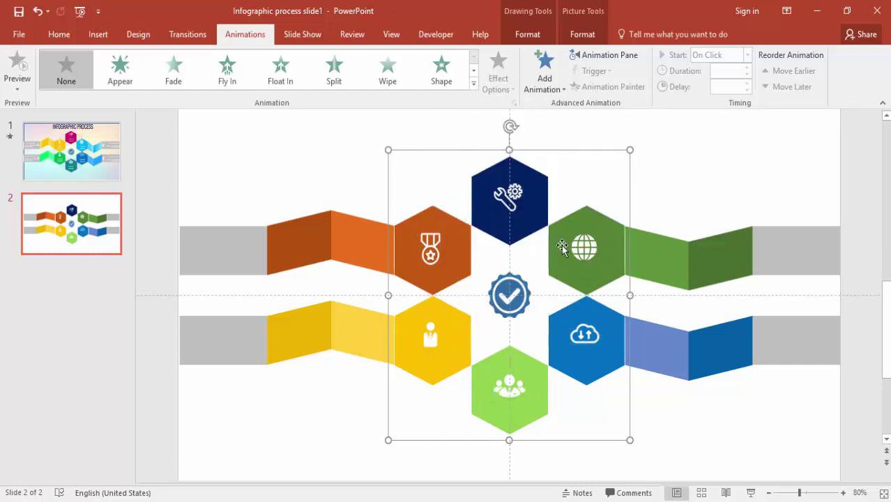
left_click(515, 286)
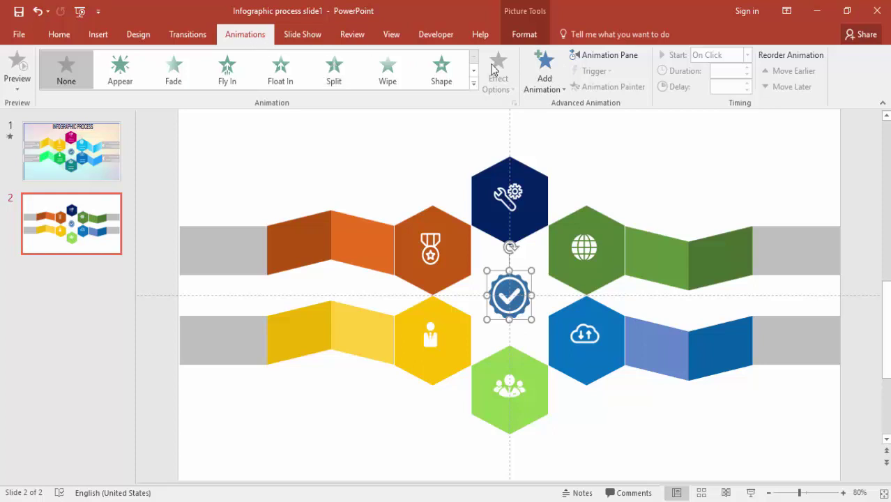
Apply a Basic Zoom entrance effect to the centre check badge (Picture 40).
left_click(604, 55)
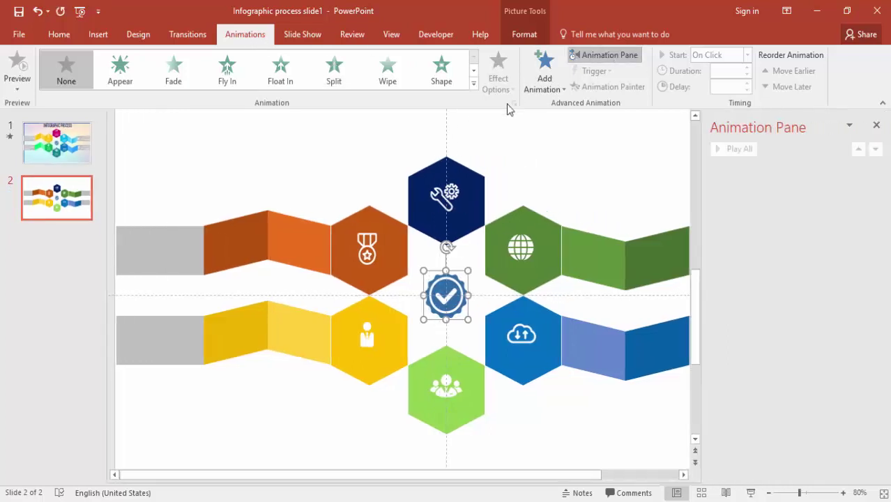
left_click(558, 89)
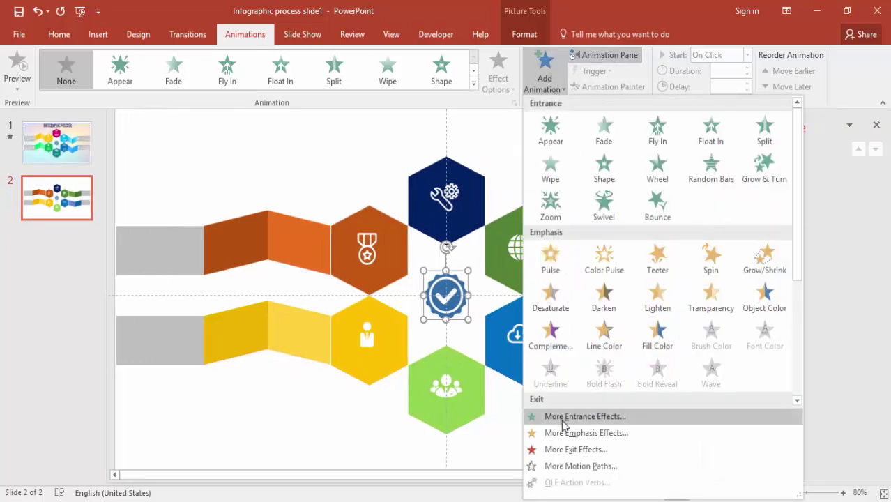
left_click(598, 418)
left_click(399, 314)
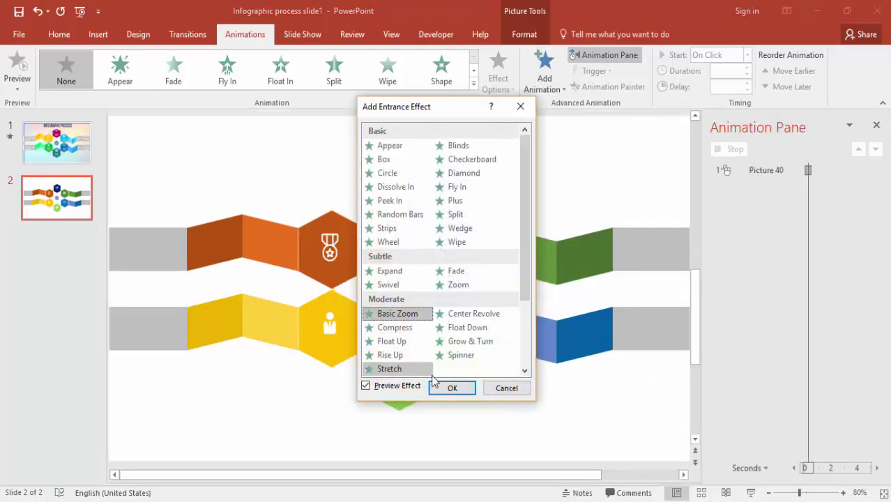
left_click(451, 389)
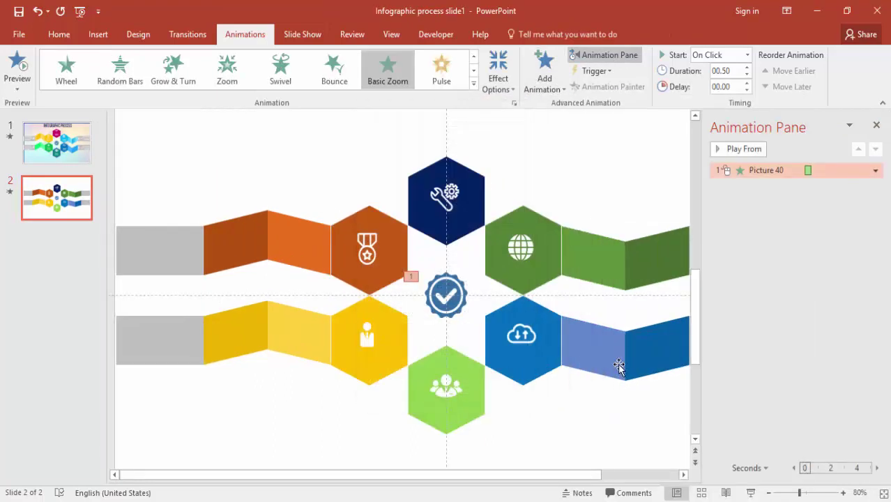
double_click(755, 171)
Preview the badge's zoom in a slide show, then reopen its Basic Zoom settings.
left_click(482, 347)
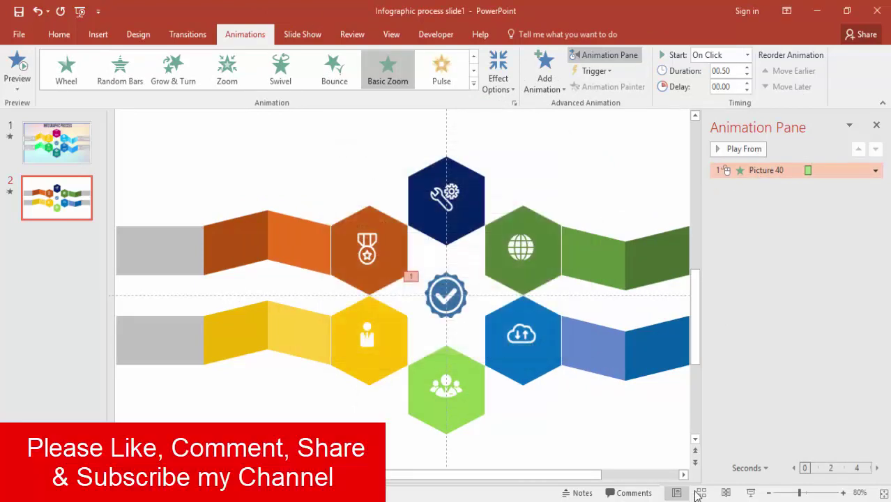
key("shift+F5")
left_click(446, 265)
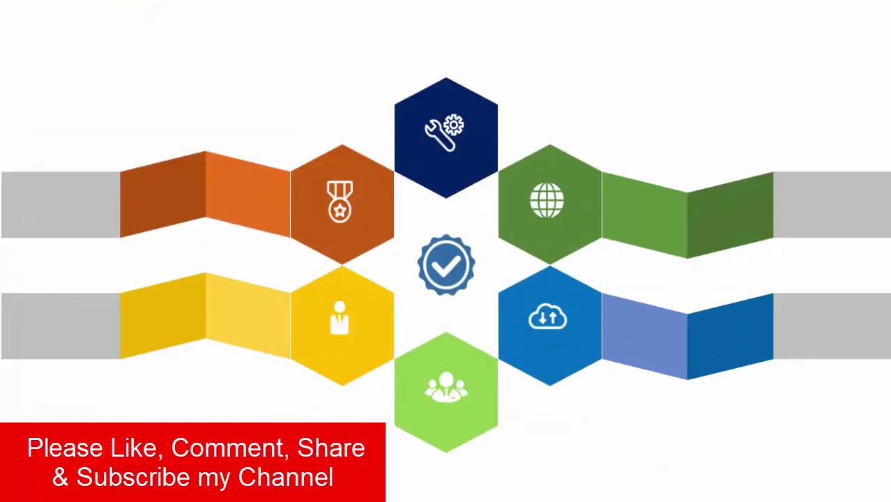
key("Escape")
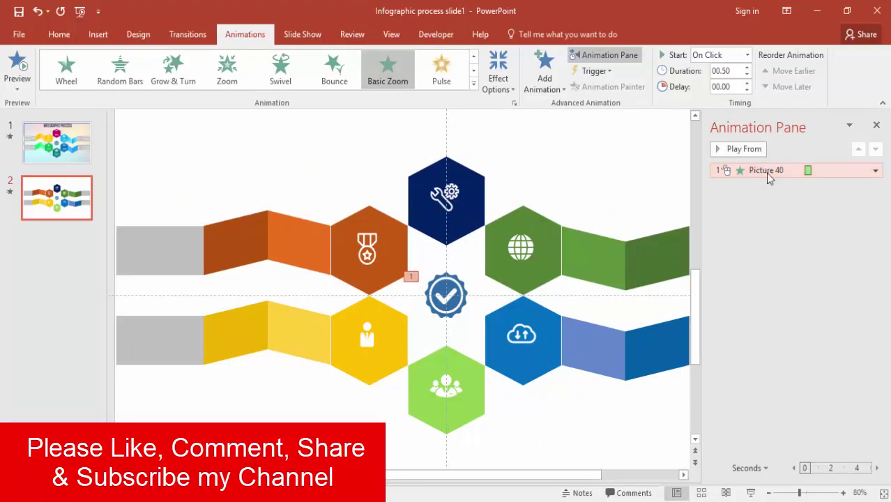
double_click(765, 172)
left_click(430, 207)
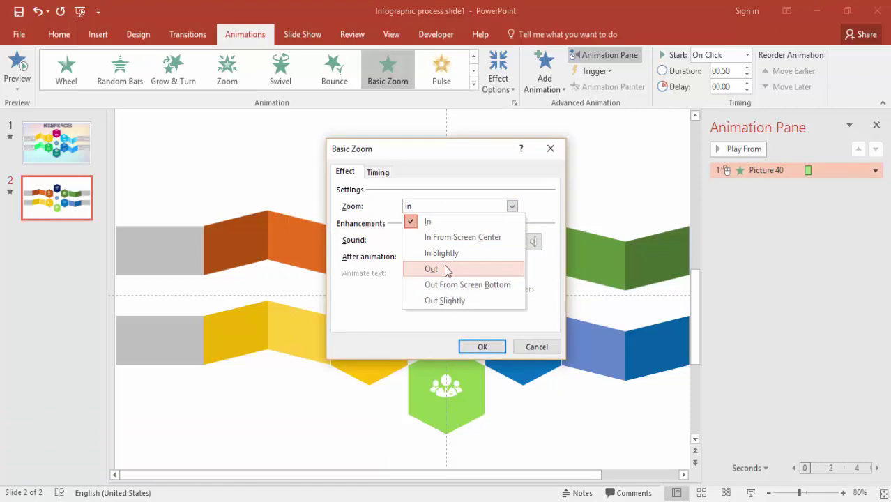
Set the badge's Basic Zoom to Out with a 0.5-second duration and preview it.
left_click(446, 270)
left_click(377, 172)
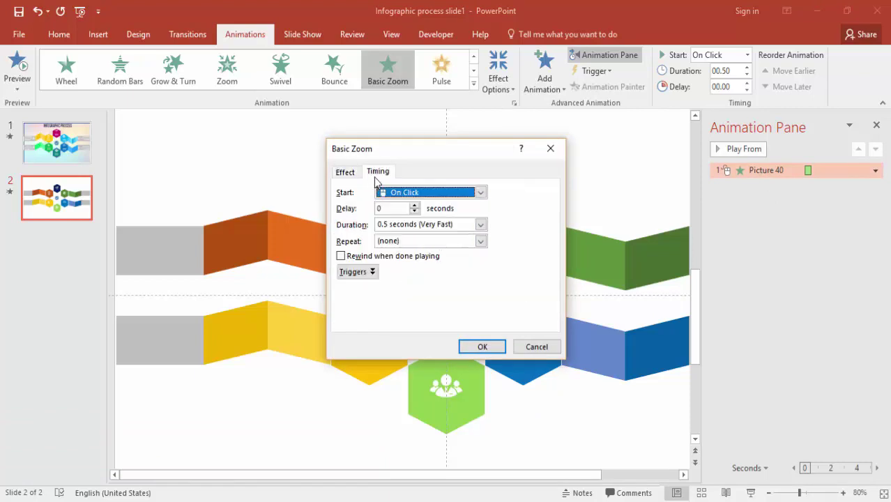
left_click(480, 224)
left_click(480, 224)
left_click(481, 349)
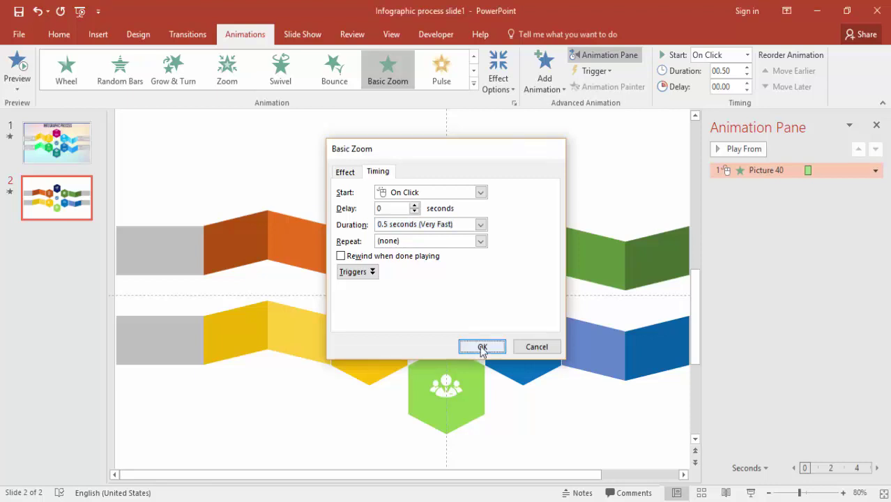
left_click(750, 493)
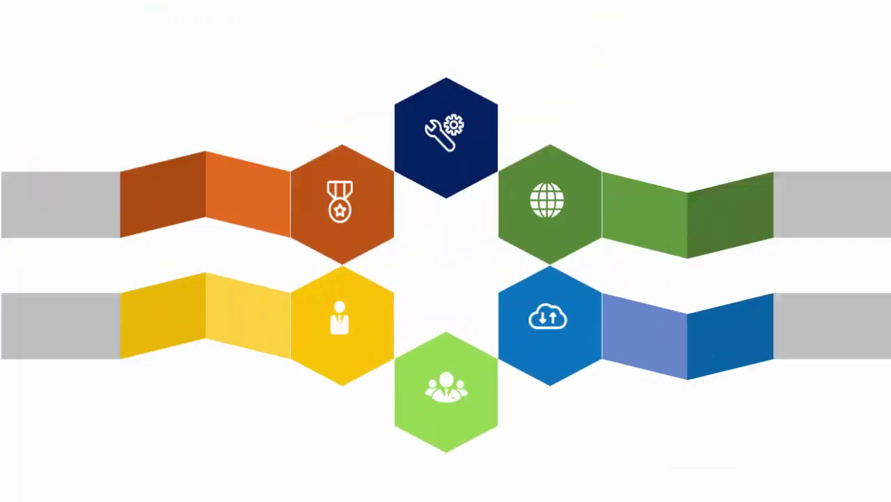
key("Escape")
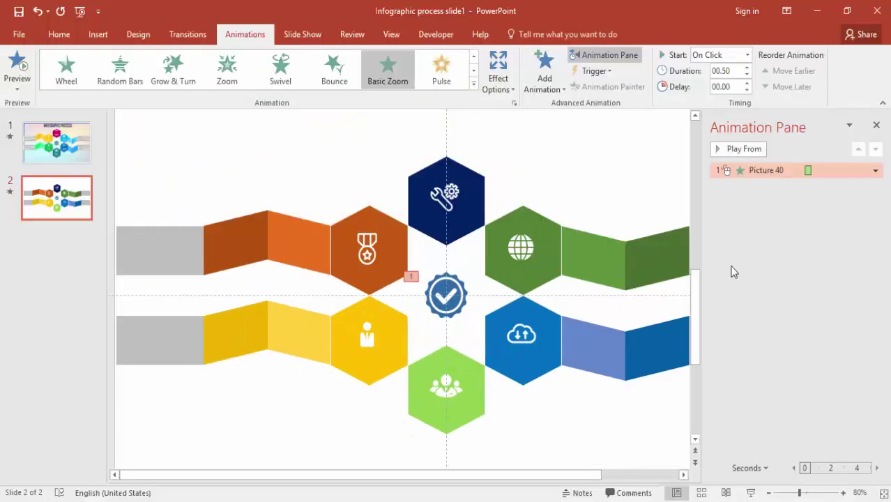
Recheck Picture 40's Basic Zoom settings, keeping zoom Out at 0.5 seconds.
double_click(768, 170)
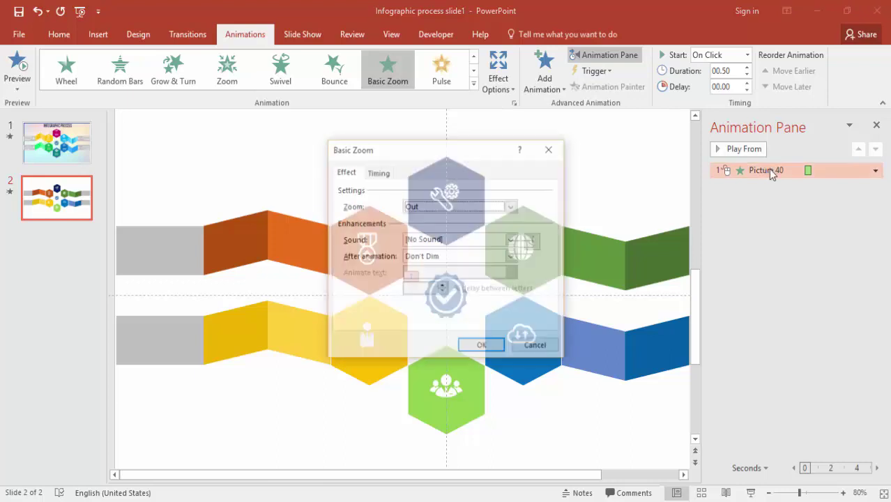
left_click(378, 172)
left_click(480, 224)
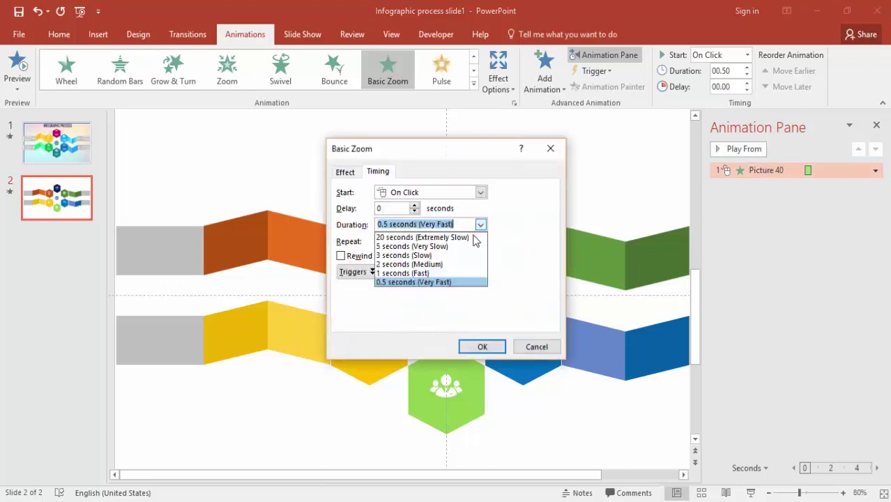
left_click(438, 285)
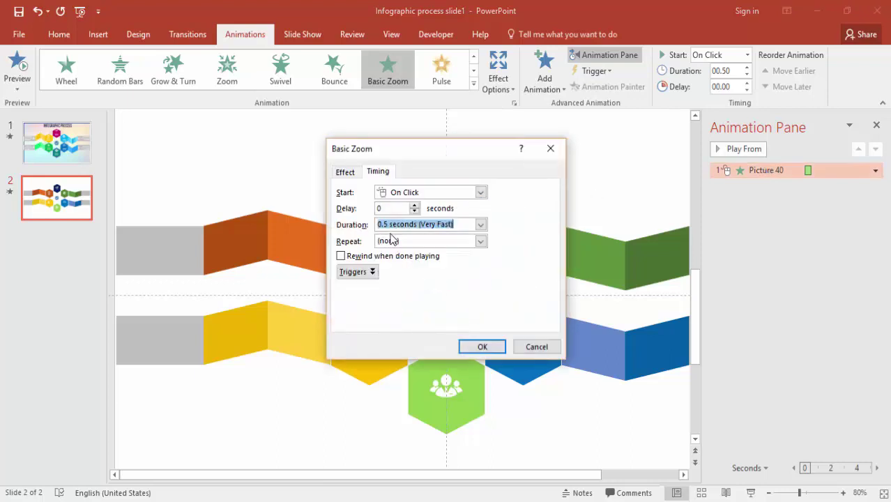
left_click(350, 177)
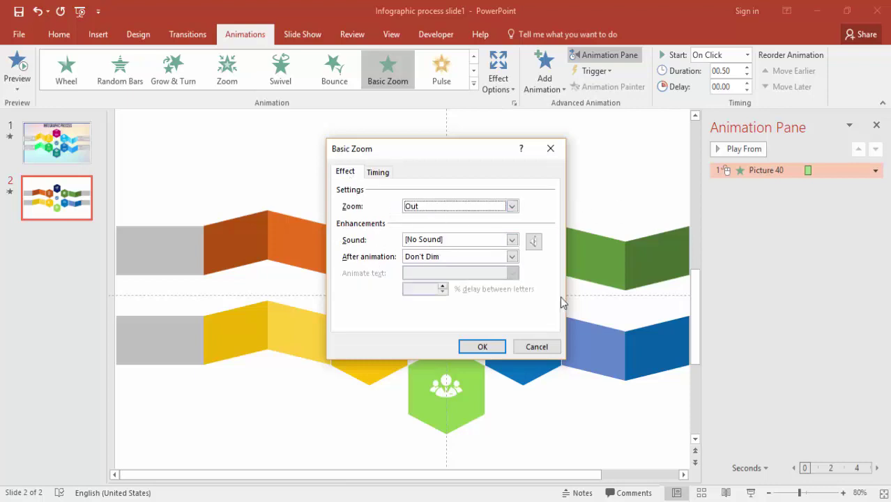
left_click(482, 346)
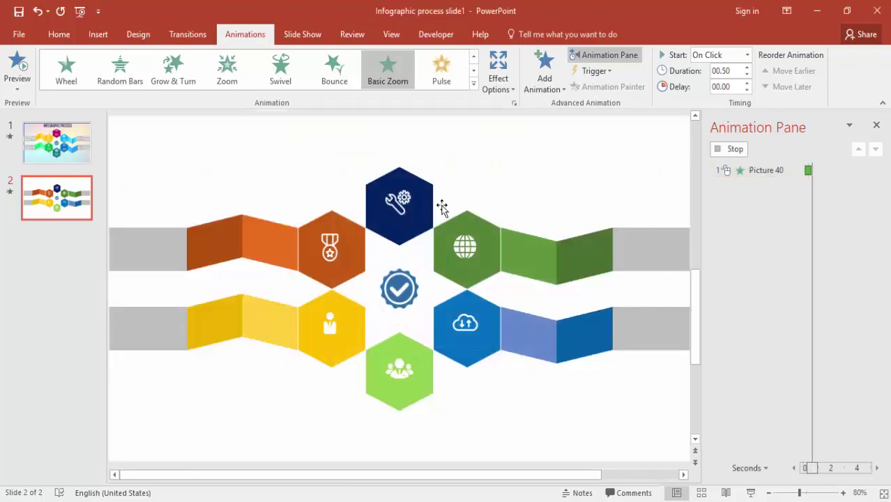
Give the hexagon group a Basic Zoom entrance starting With Previous.
left_click(471, 151)
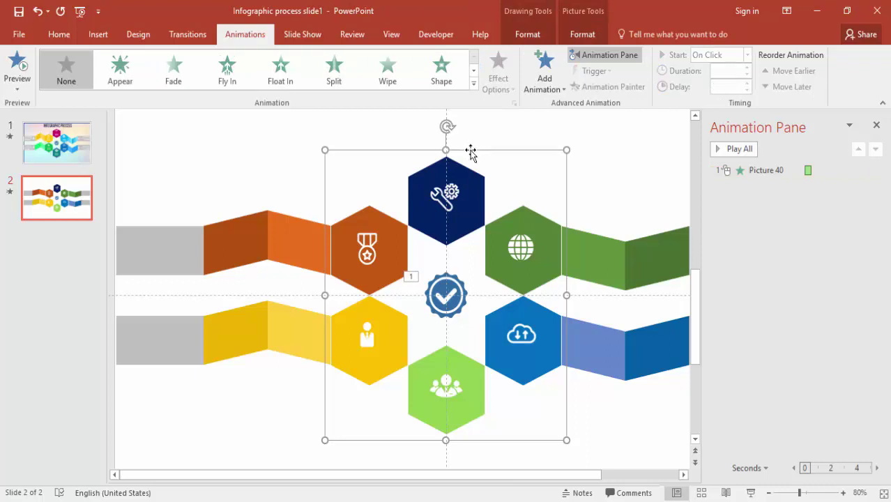
left_click(551, 92)
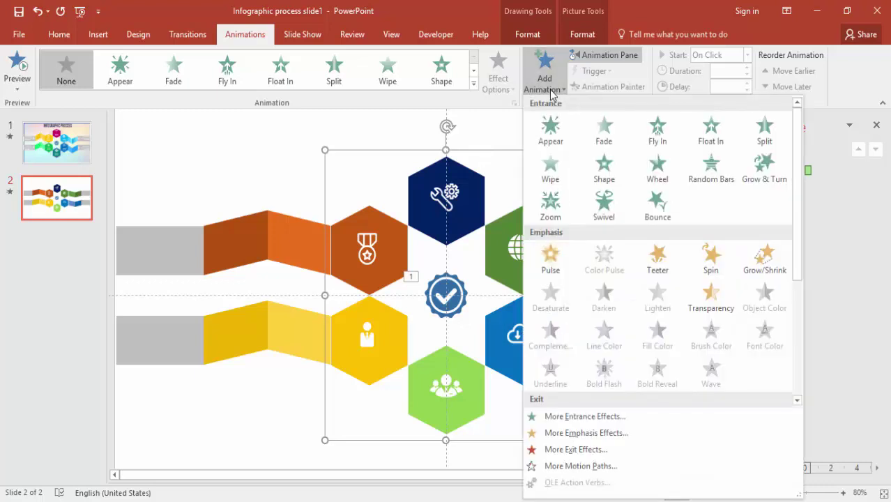
left_click(584, 421)
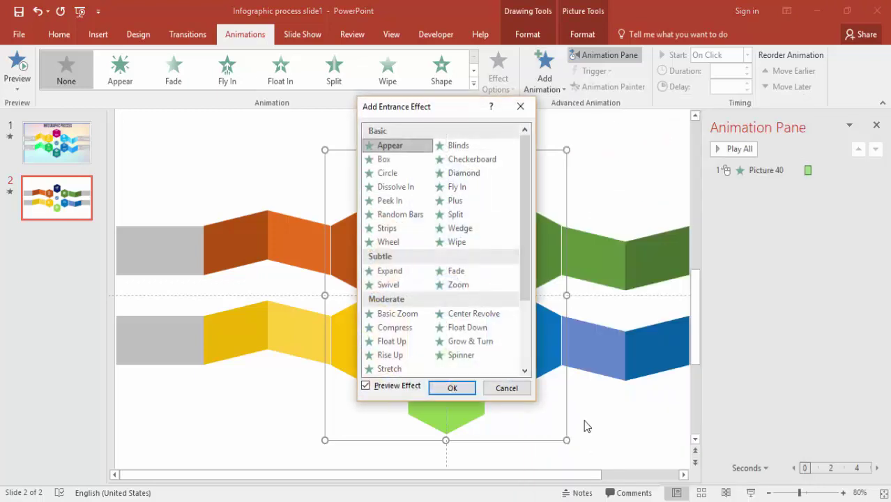
left_click(402, 315)
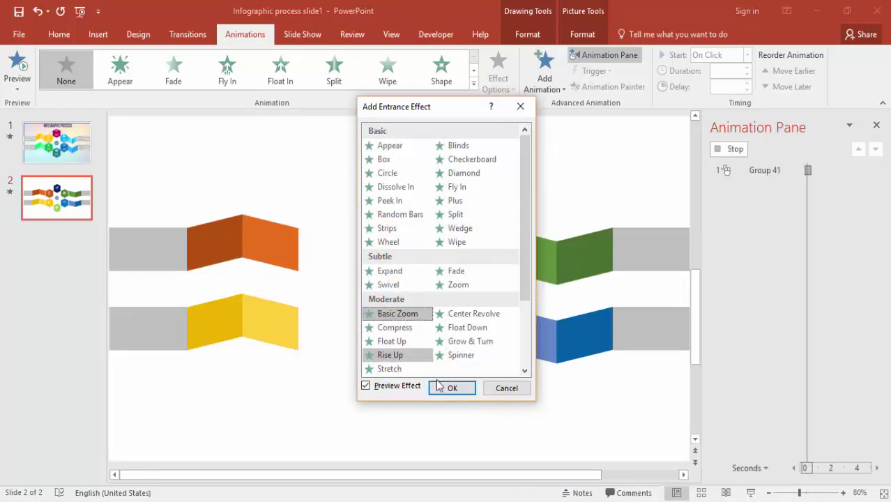
left_click(452, 390)
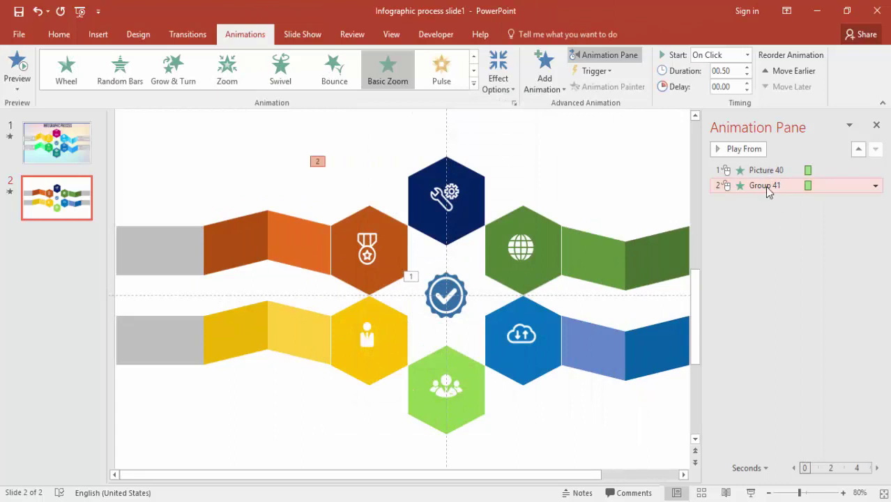
left_click(747, 55)
left_click(728, 84)
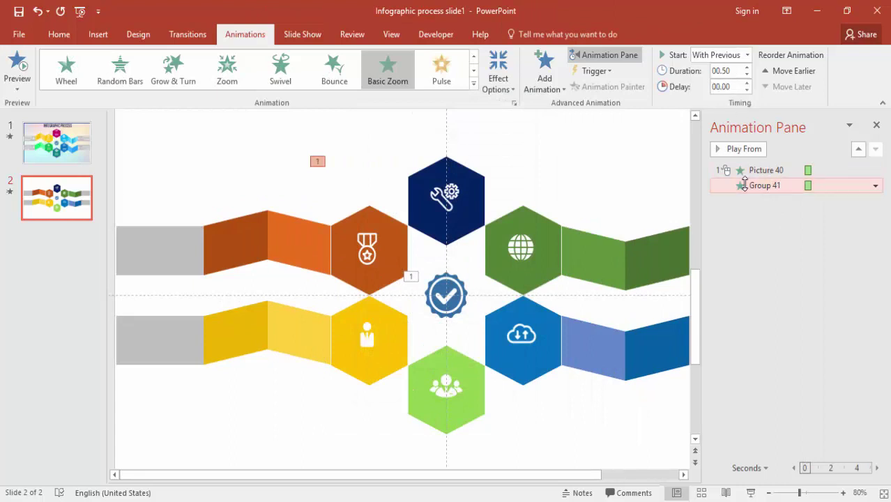
Confirm Group 41's zoom timing and preview slide 2 as a slide show.
double_click(745, 185)
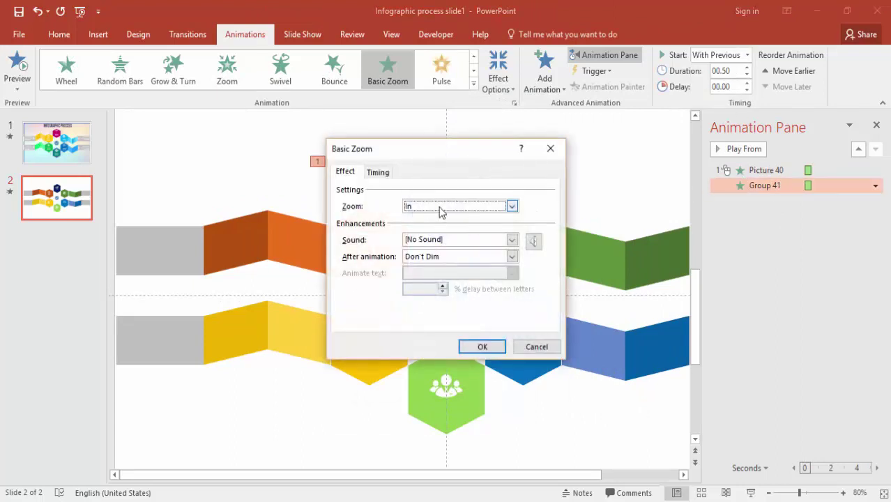
left_click(378, 173)
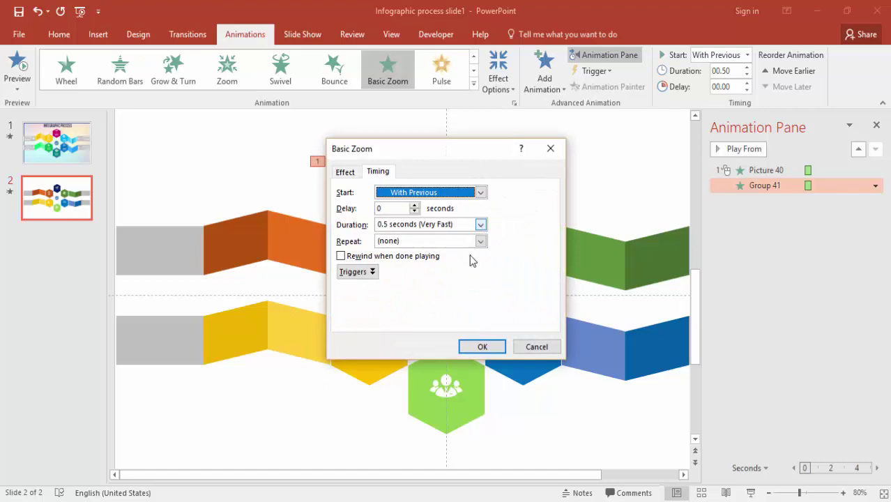
left_click(481, 347)
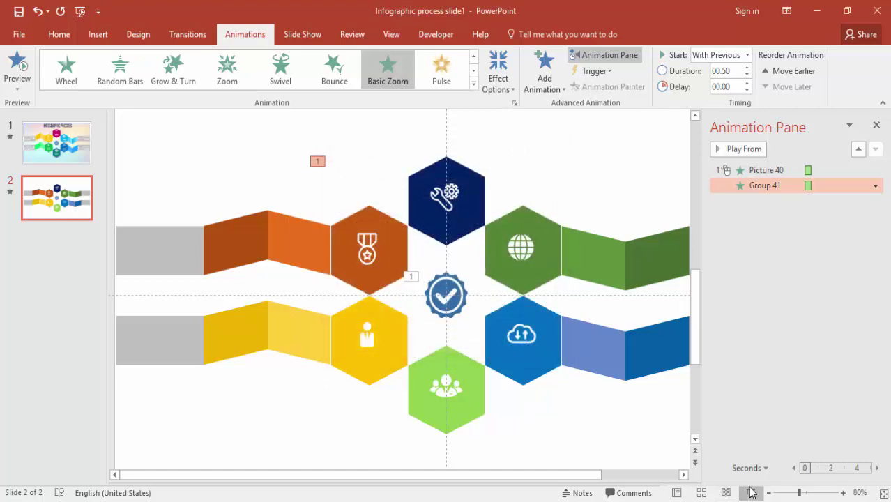
left_click(752, 492)
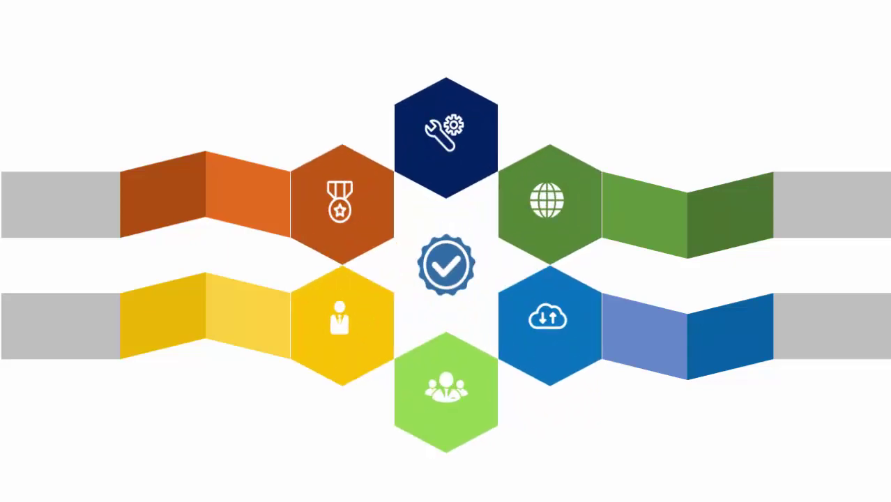
key("Escape")
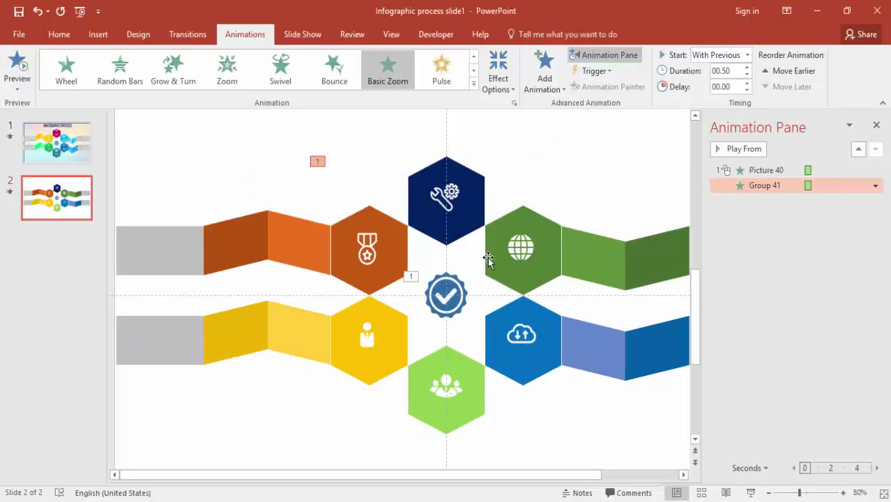
key("shift+F5")
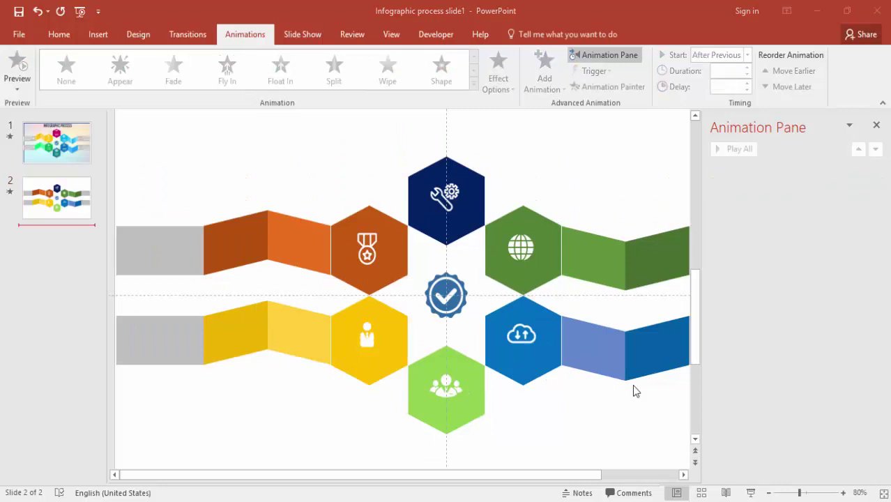
Give the light green band a Wipe entrance from the left, starting After Previous.
left_click(597, 253)
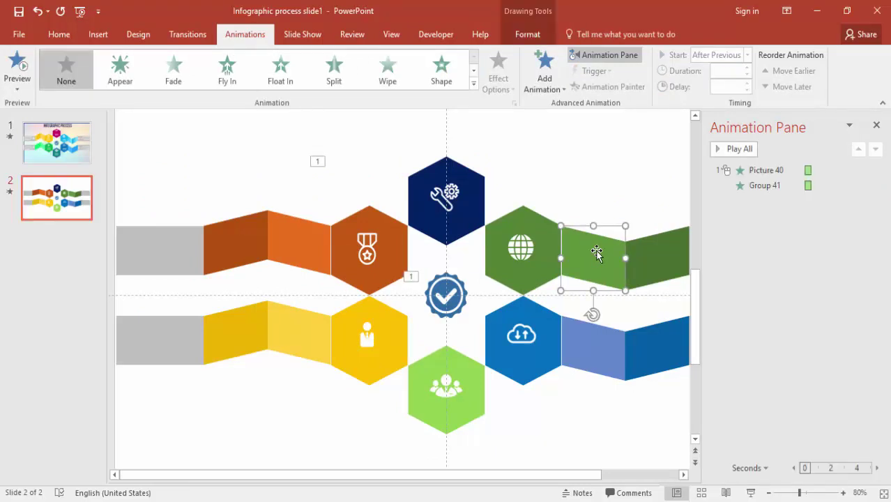
left_click(549, 91)
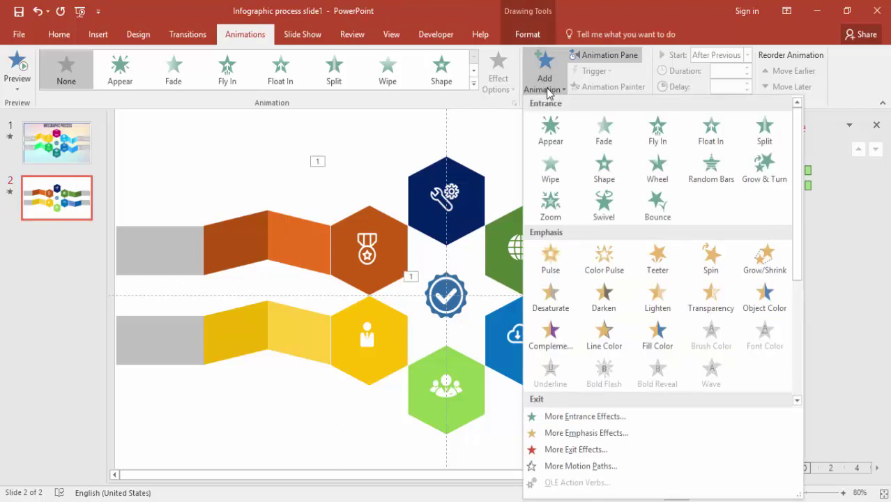
left_click(548, 167)
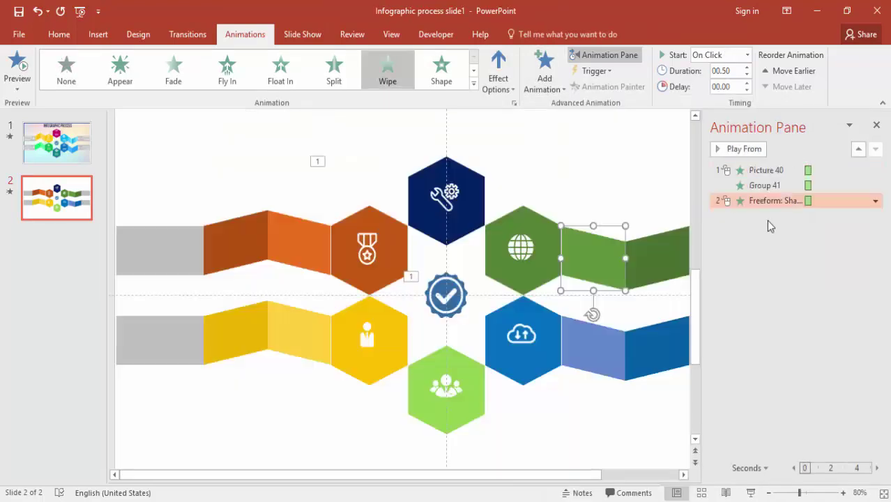
left_click(747, 55)
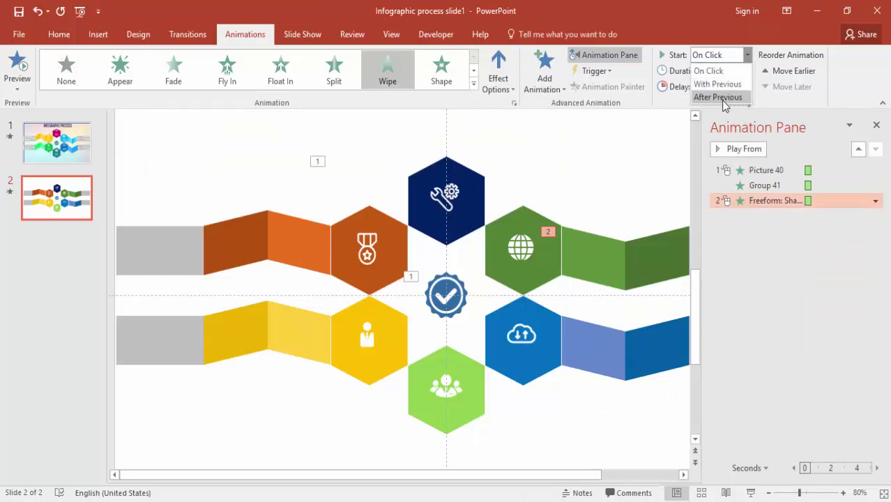
left_click(721, 98)
double_click(761, 202)
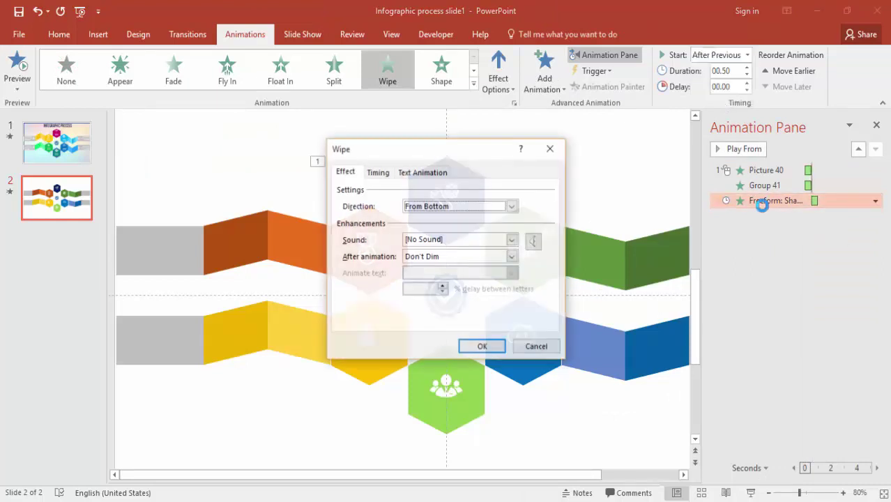
left_click(512, 207)
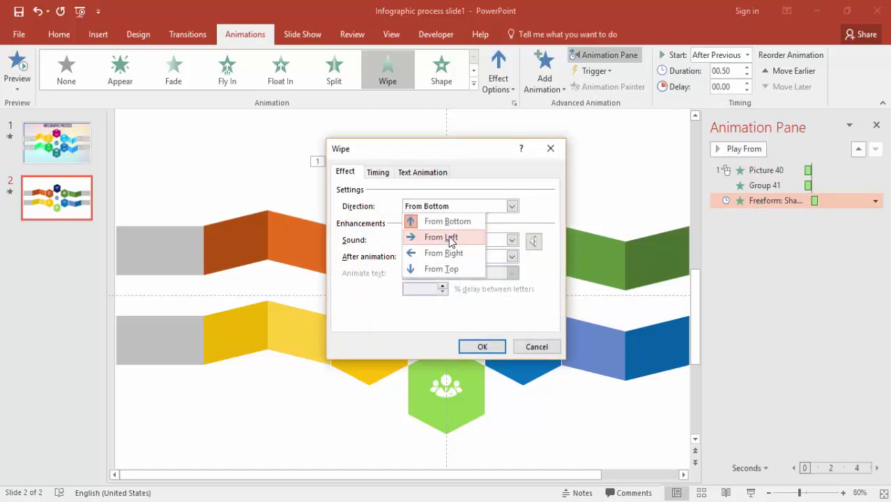
left_click(448, 237)
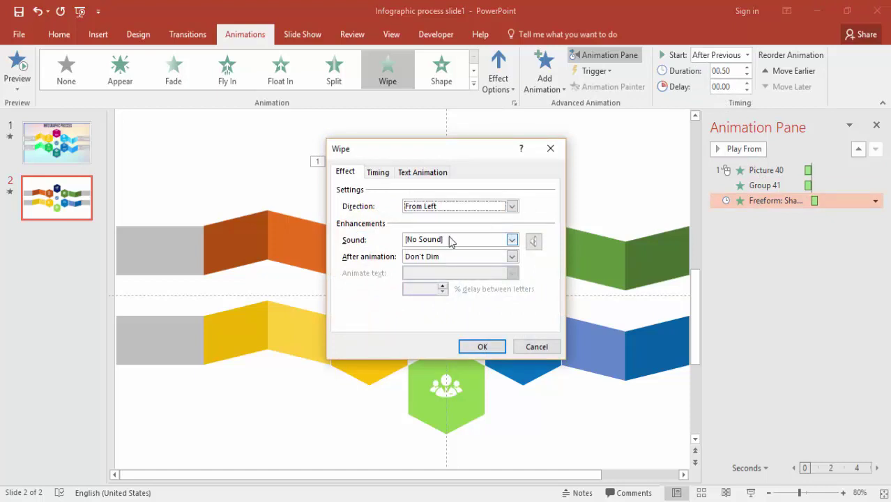
Change the light green band's wipe duration to 0.2 seconds.
left_click(377, 172)
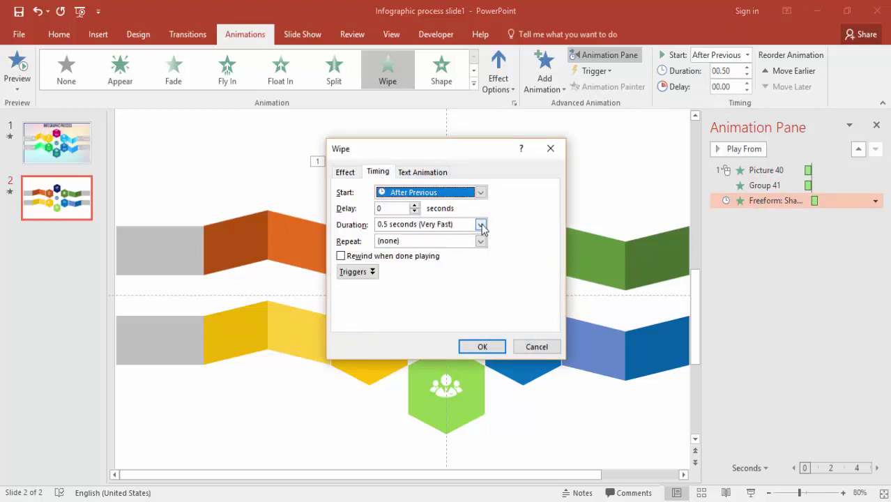
left_click(482, 346)
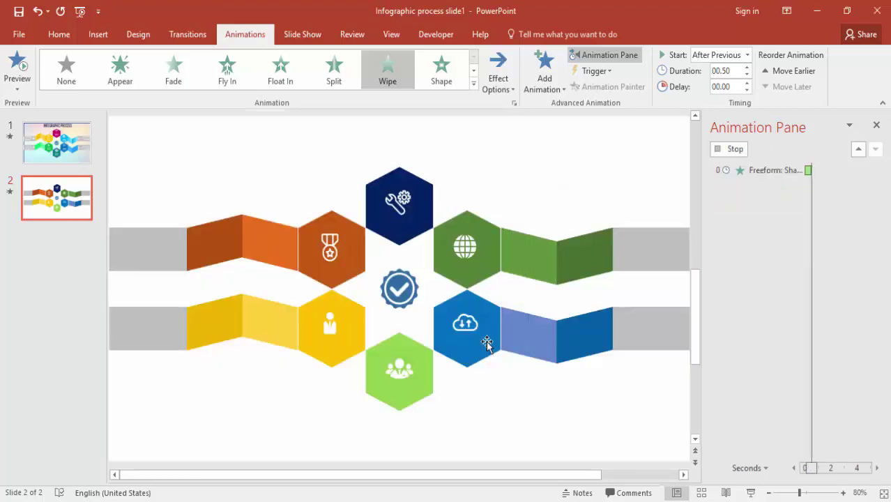
double_click(766, 200)
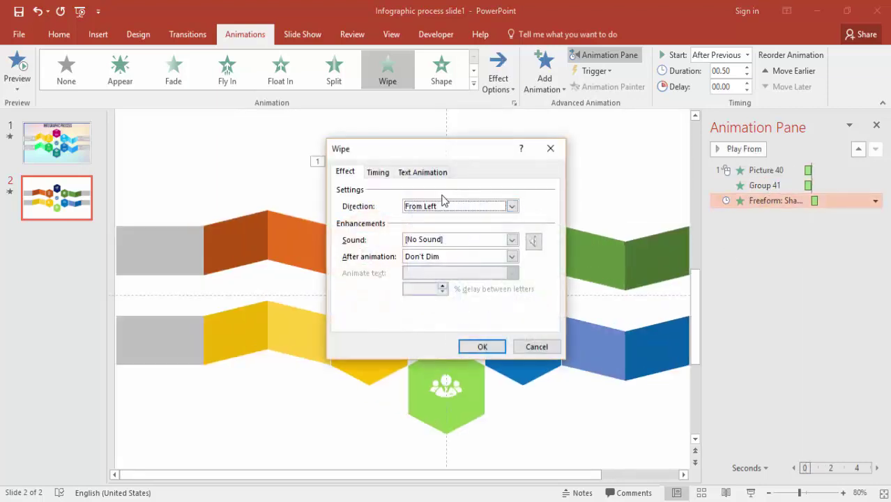
left_click(378, 172)
left_click(389, 224)
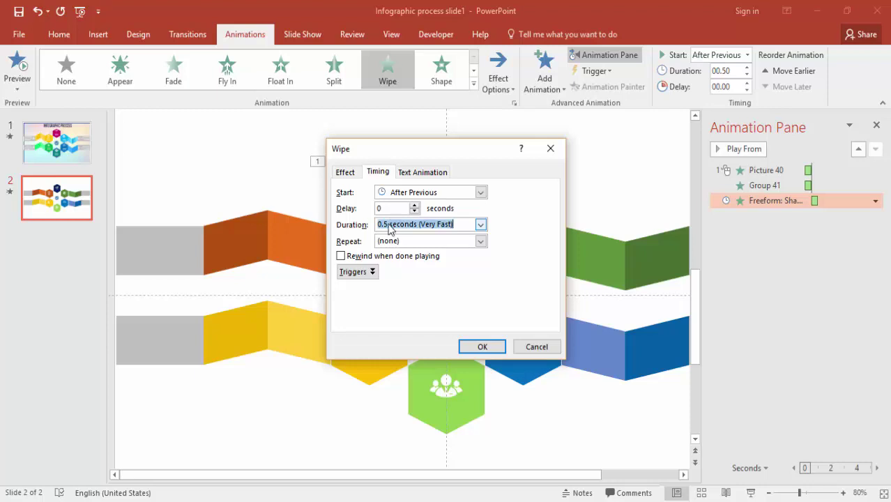
left_click(388, 224)
key("BackSpace")
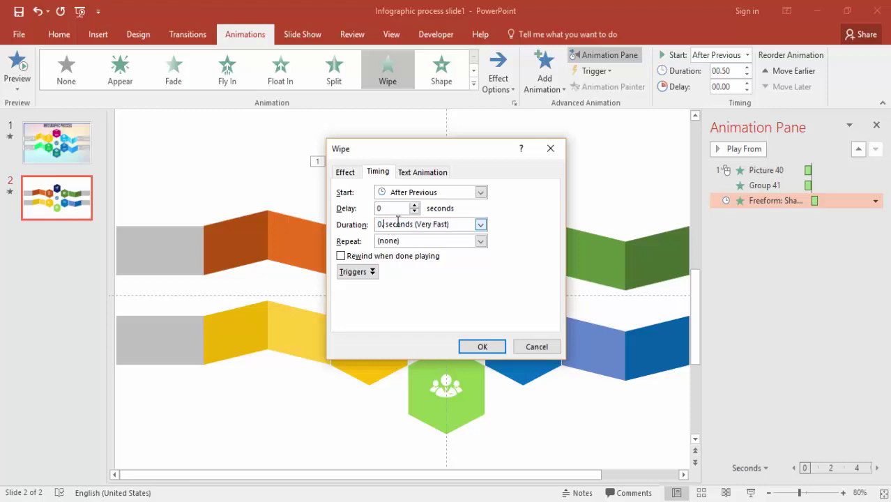
type("2")
key("Return")
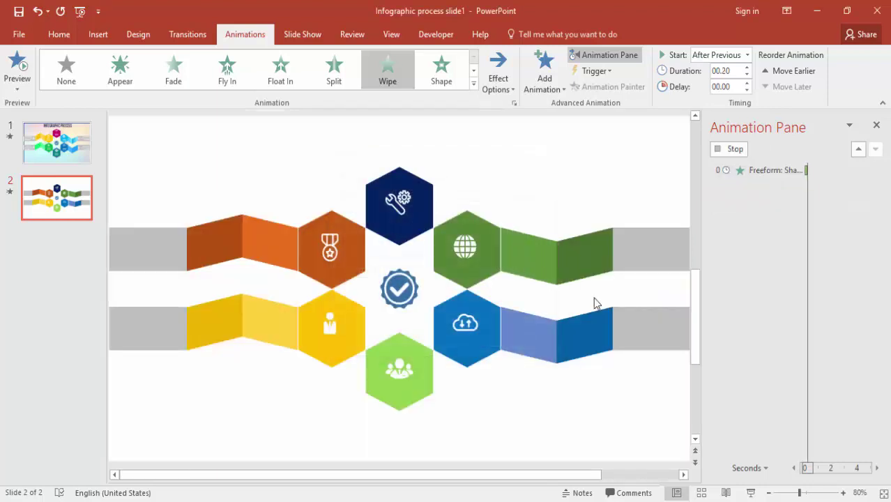
left_click(647, 264)
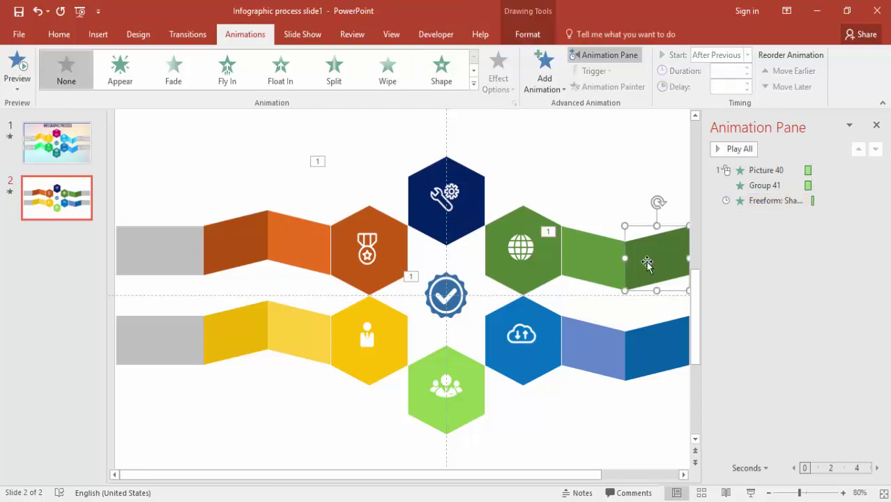
Give the dark green band a Wipe entrance from the left, starting After Previous.
left_click(547, 82)
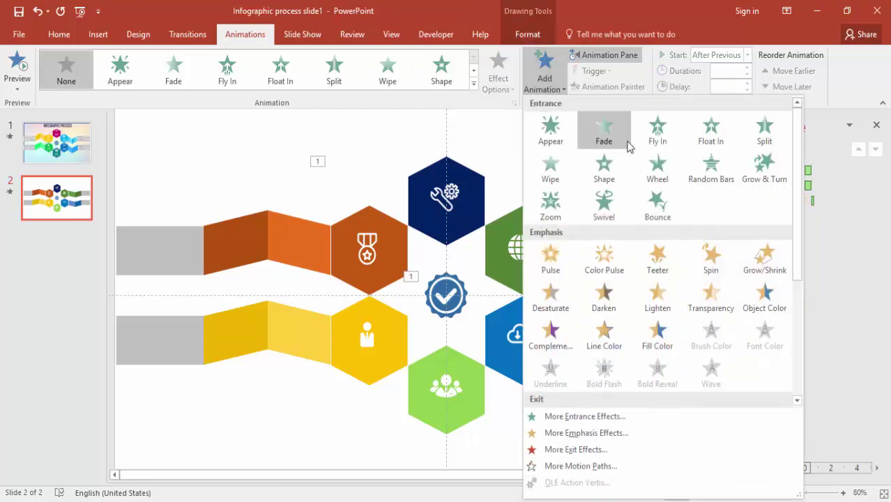
left_click(550, 174)
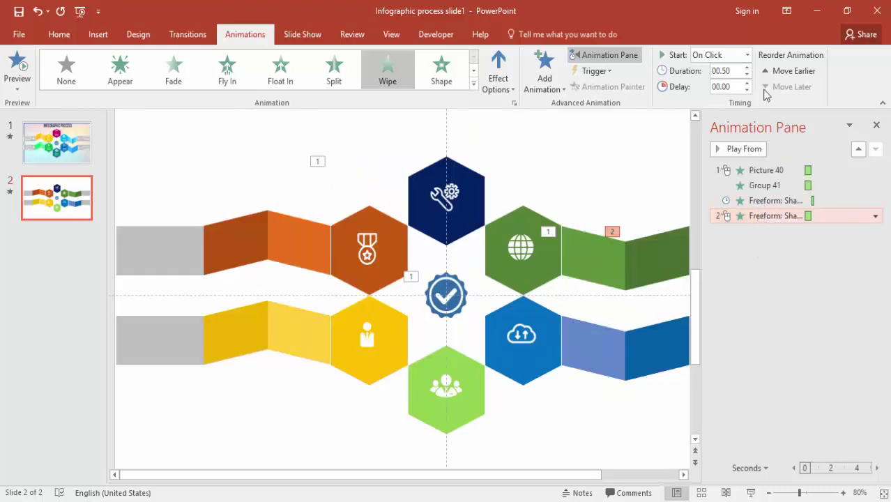
left_click(746, 55)
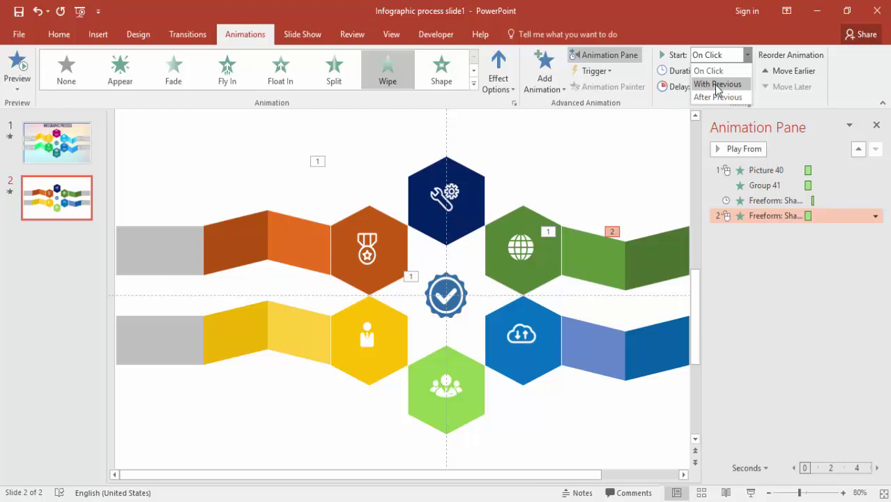
left_click(716, 97)
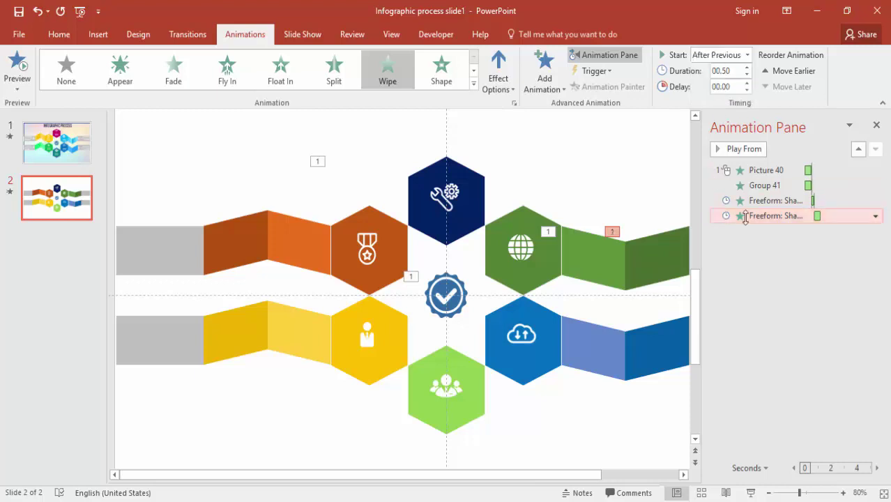
double_click(760, 215)
left_click(474, 206)
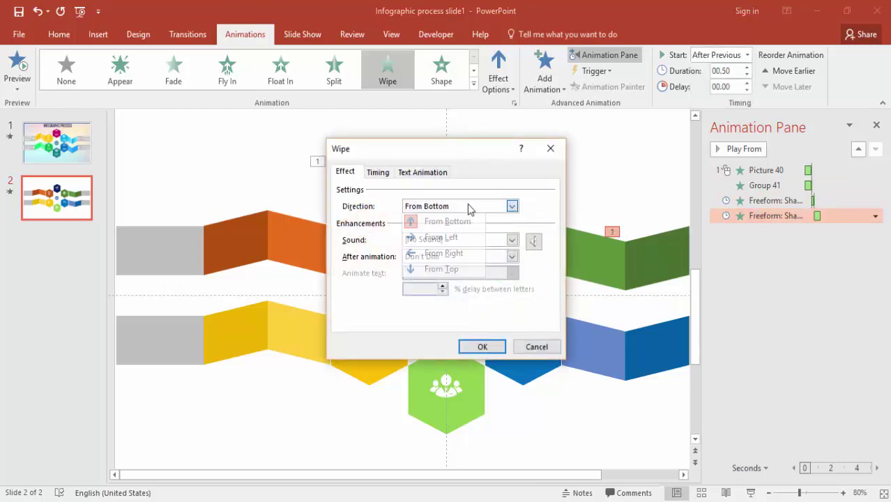
left_click(451, 241)
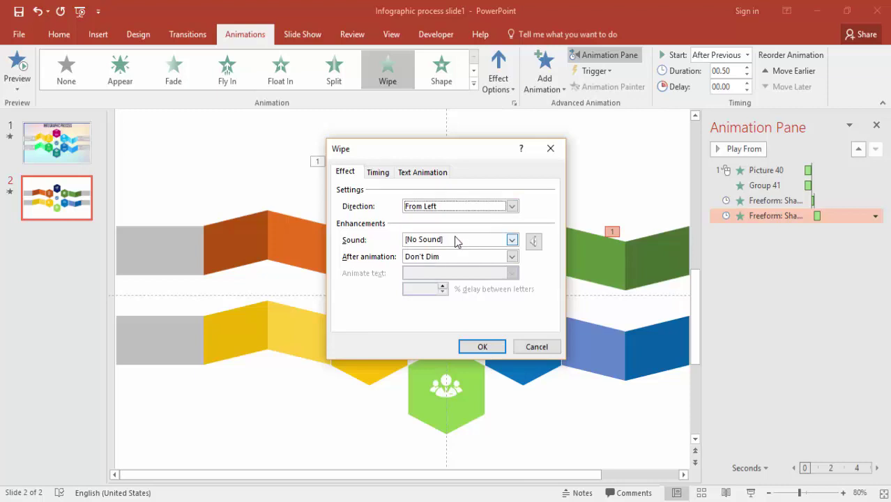
Set the dark green band's wipe duration to 0.2 seconds.
left_click(378, 176)
left_click(385, 224)
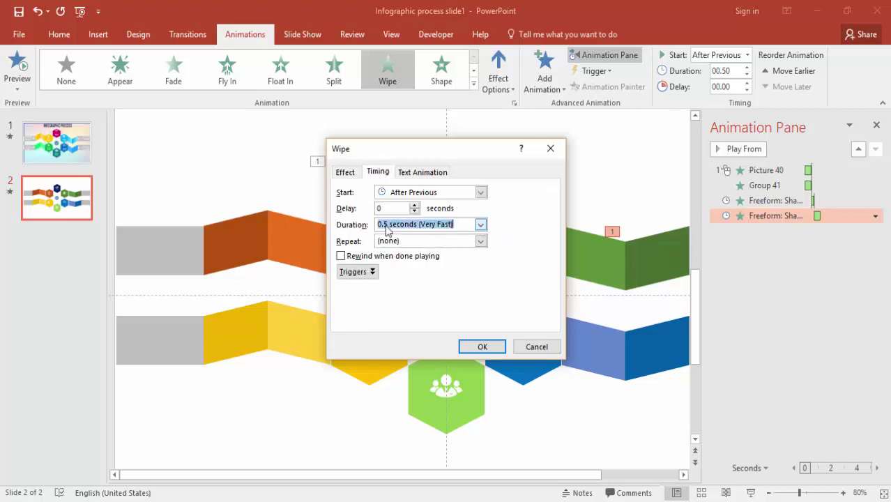
key("Delete")
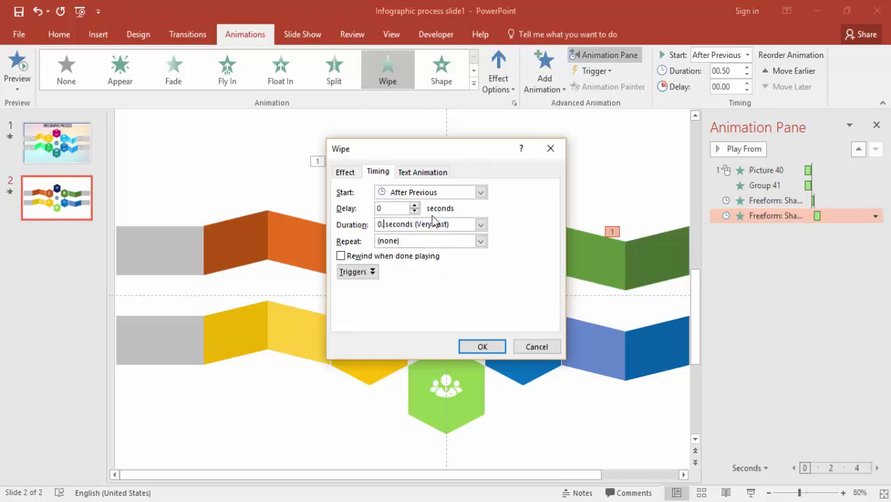
type("2")
key("Return")
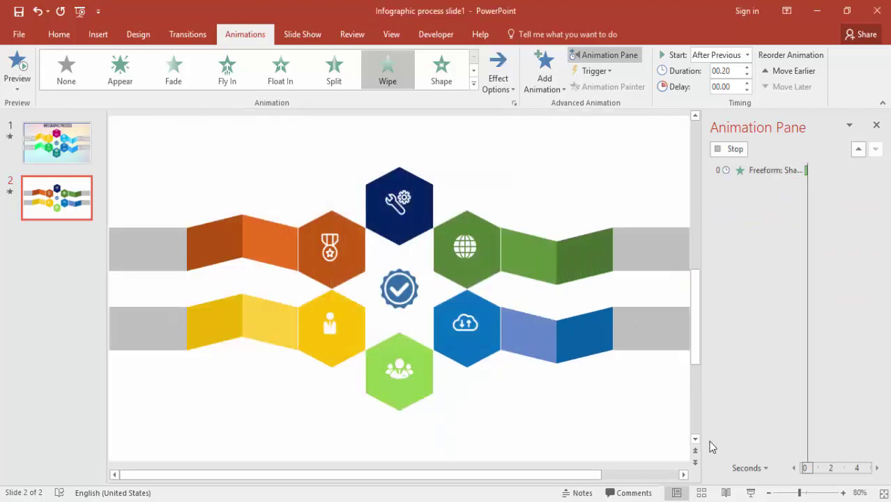
Preview slide 2 in the slide show twice, then return to editing.
left_click(751, 493)
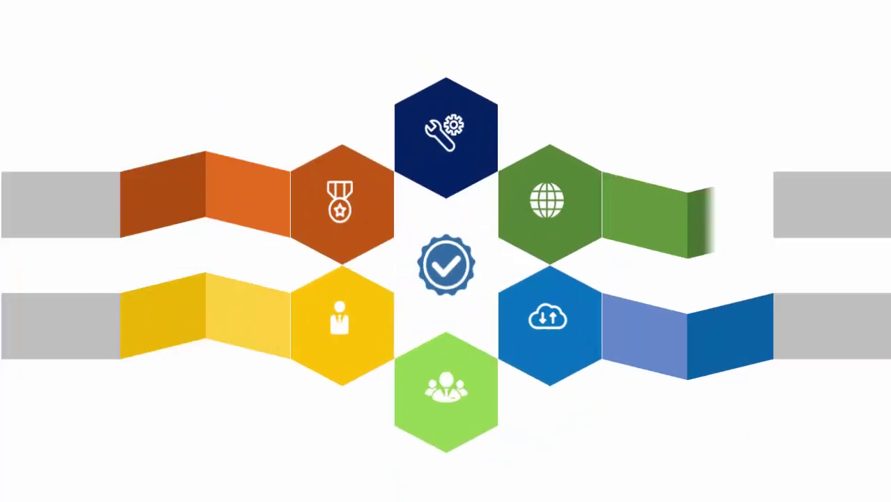
key("Escape")
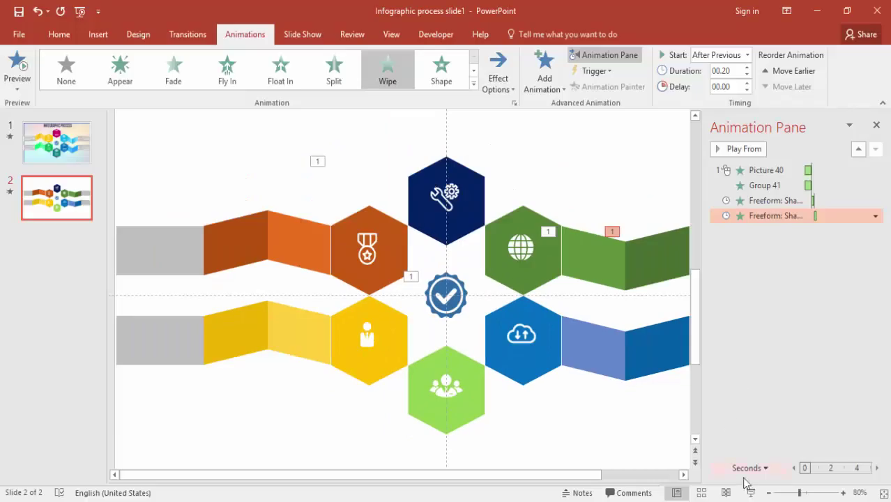
left_click(749, 490)
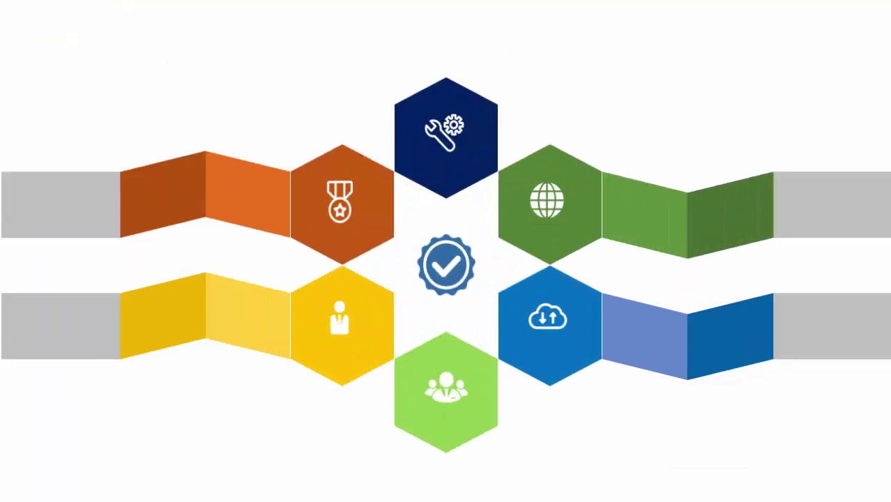
key("Escape")
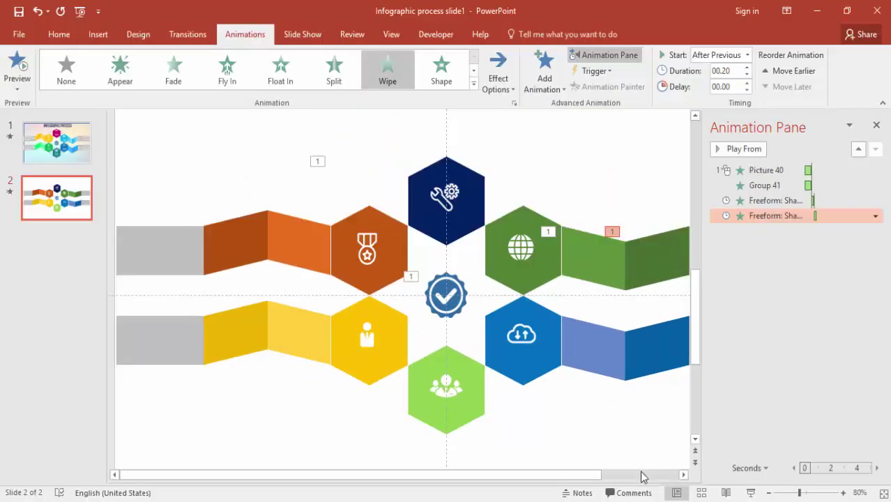
left_click(642, 477)
Give the upper-right grey band a Wipe entrance from the left, starting After Previous.
left_click(598, 249)
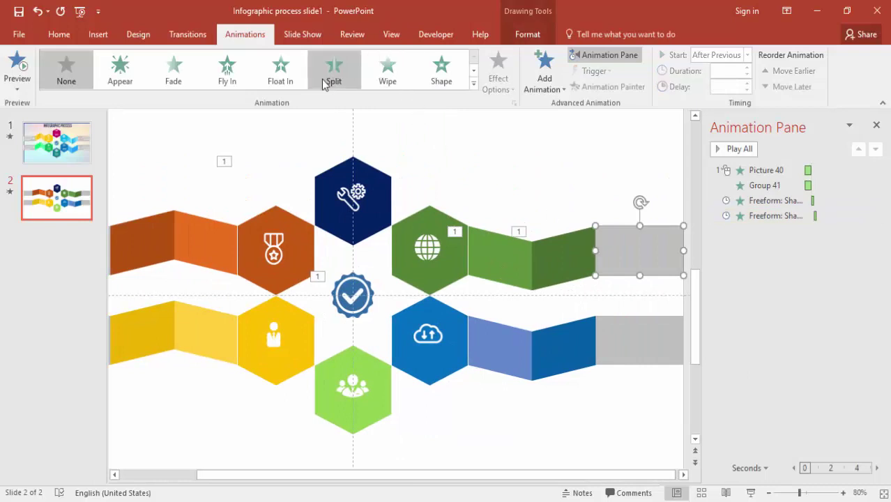
left_click(385, 73)
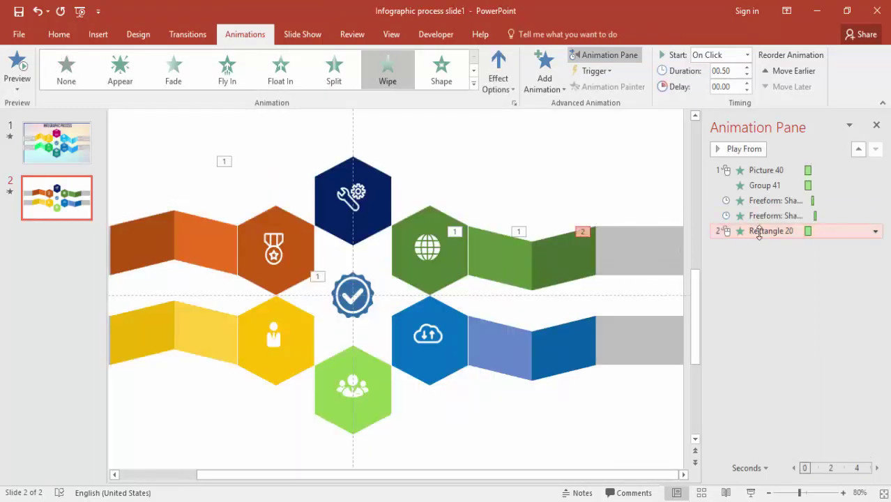
left_click(746, 54)
left_click(727, 98)
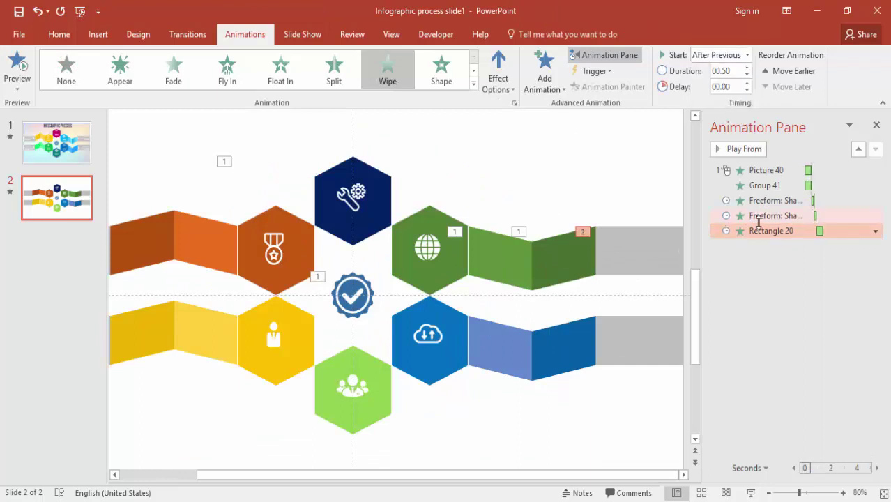
double_click(763, 231)
left_click(444, 208)
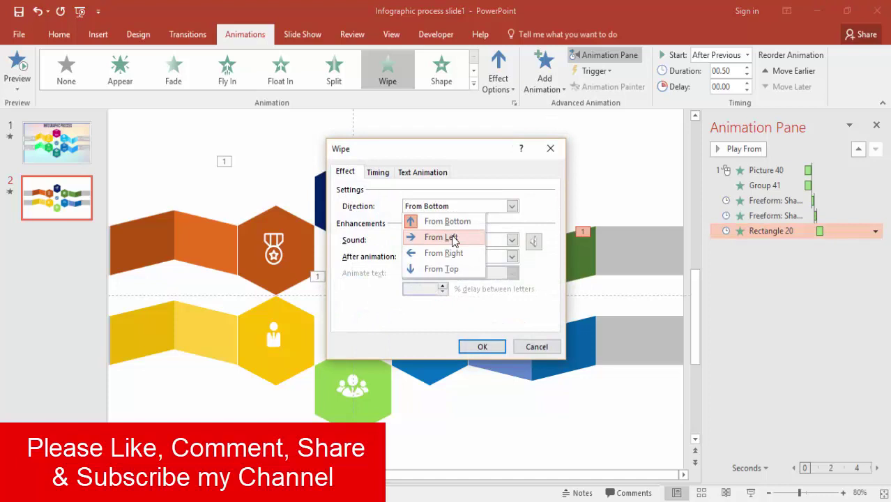
left_click(454, 238)
left_click(480, 345)
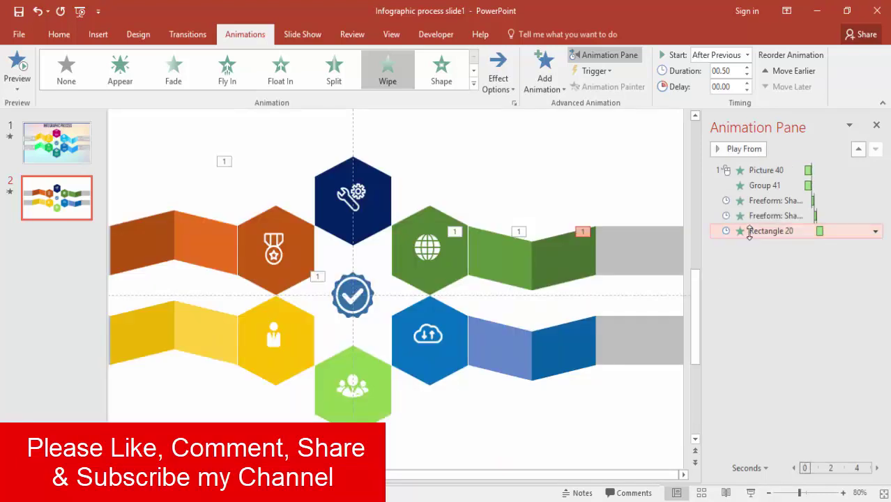
Set the grey band's wipe duration to 0.2 seconds and preview it in the slide show.
double_click(722, 231)
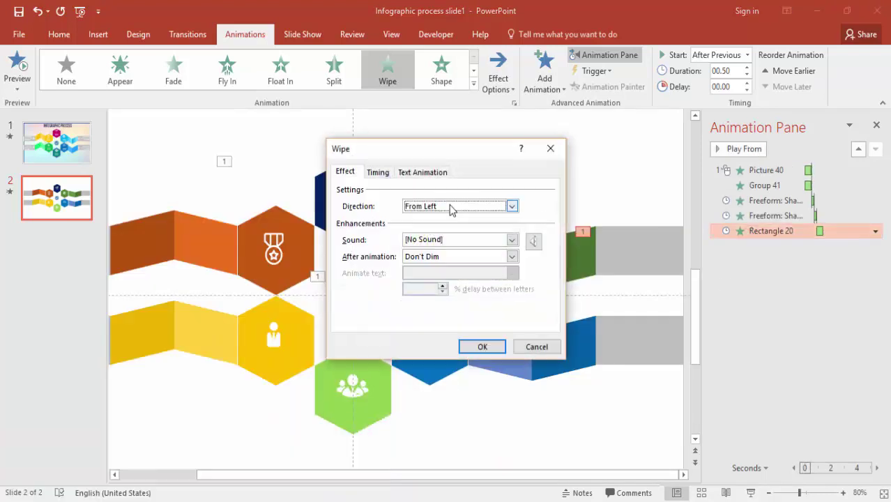
left_click(382, 172)
left_click(388, 223)
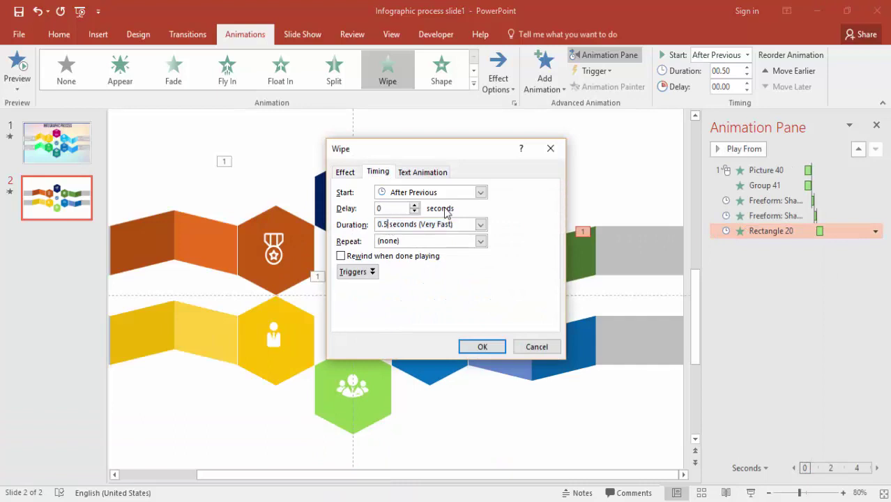
key("BackSpace")
type("2")
key("Return")
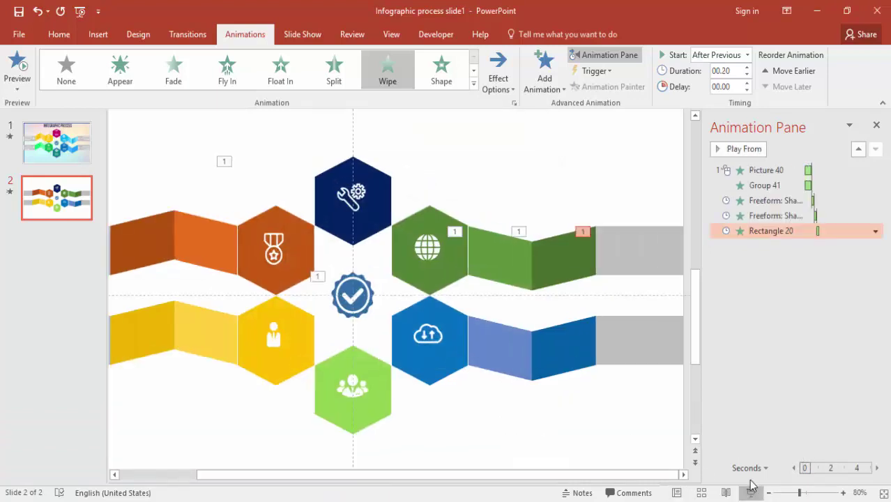
left_click(751, 489)
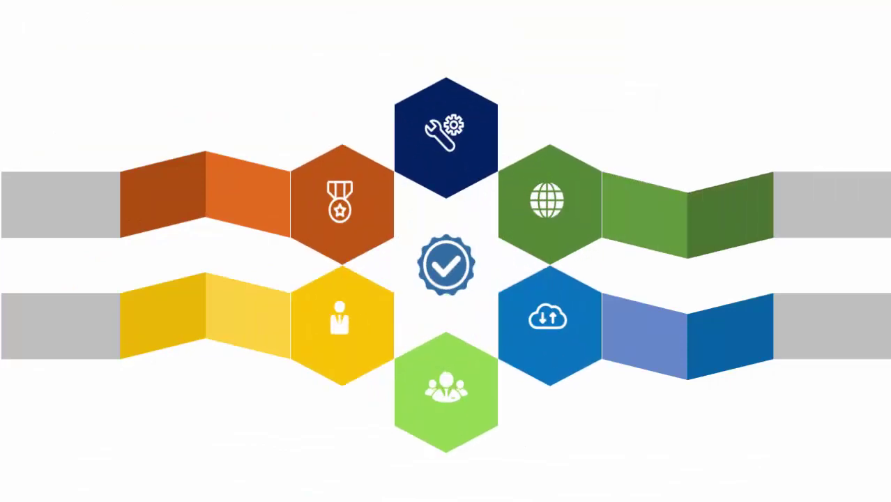
key("Escape")
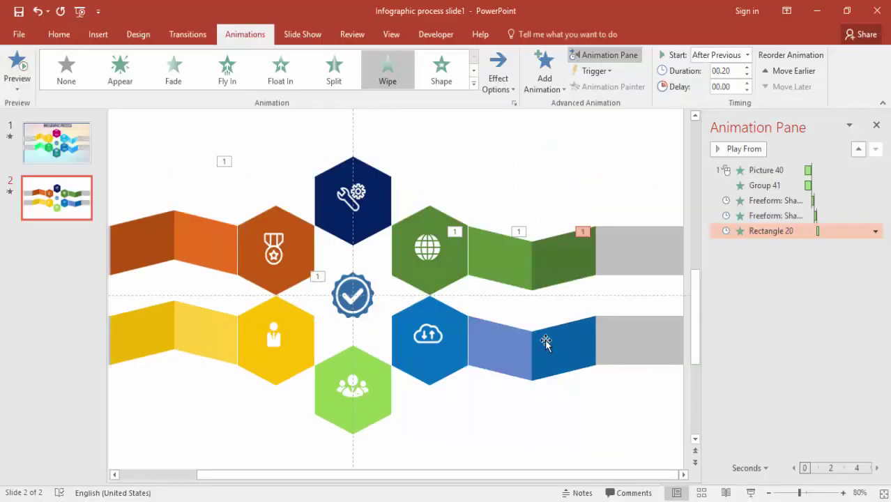
Give the lower-right light-blue band a Wipe entrance from the left.
left_click(521, 355)
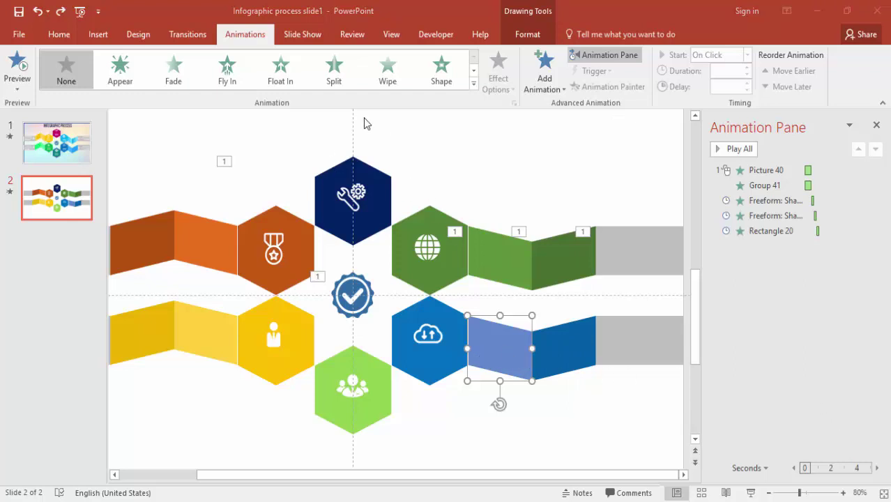
left_click(543, 89)
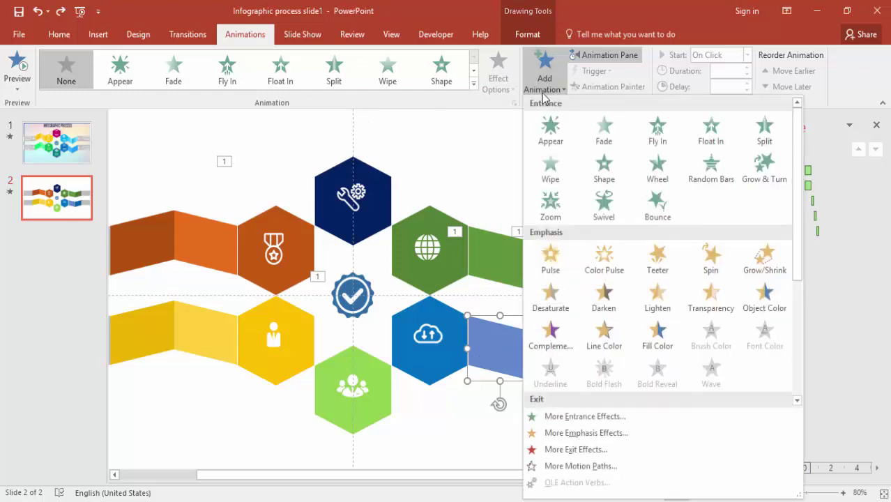
left_click(494, 356)
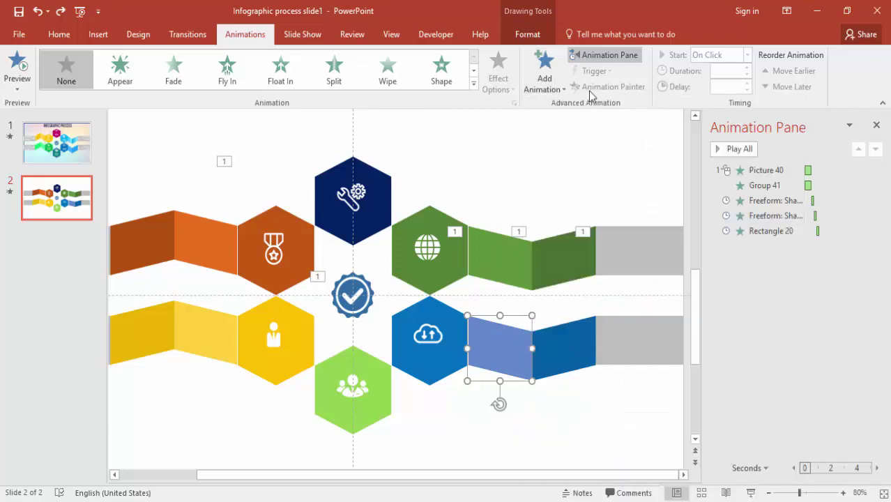
left_click(543, 80)
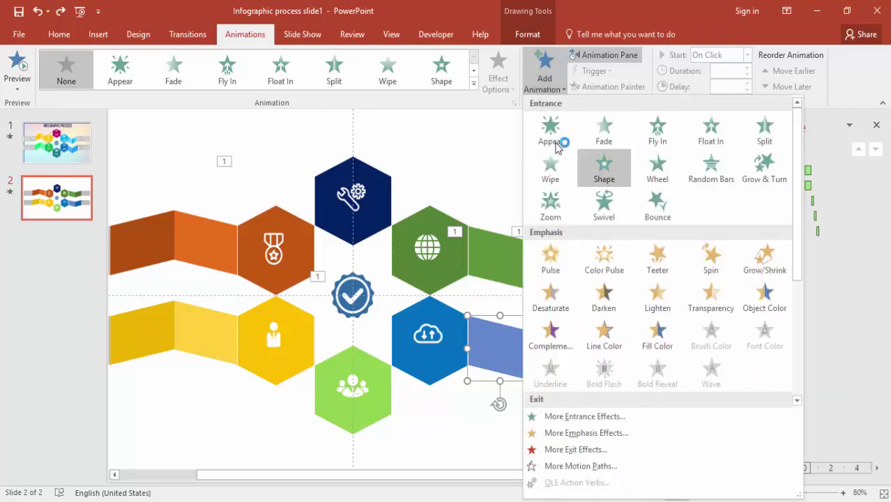
left_click(550, 169)
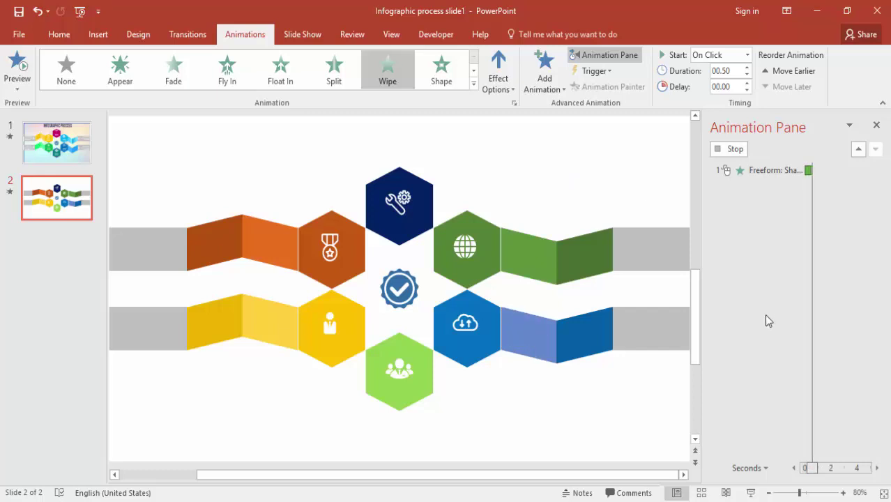
double_click(746, 246)
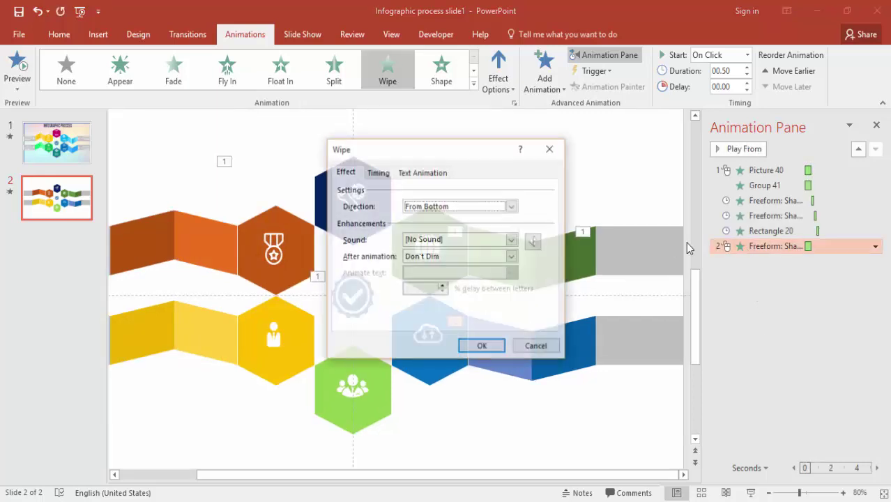
left_click(435, 206)
left_click(439, 237)
Set the light-blue band's wipe to 0.2 seconds, starting With Previous.
left_click(385, 173)
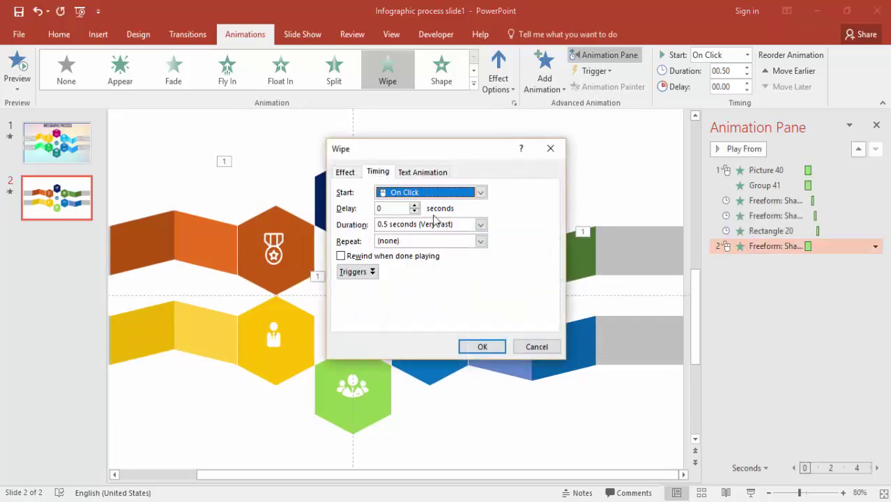
left_click(480, 225)
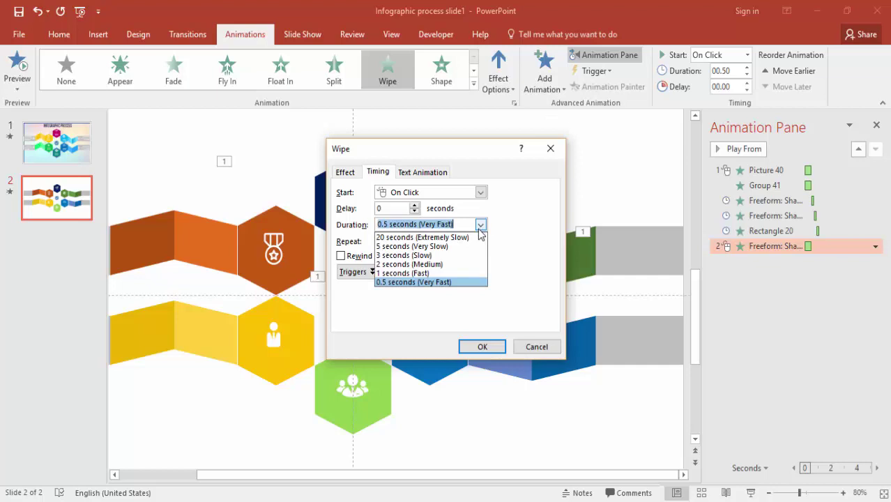
left_click(400, 225)
key("BackSpace")
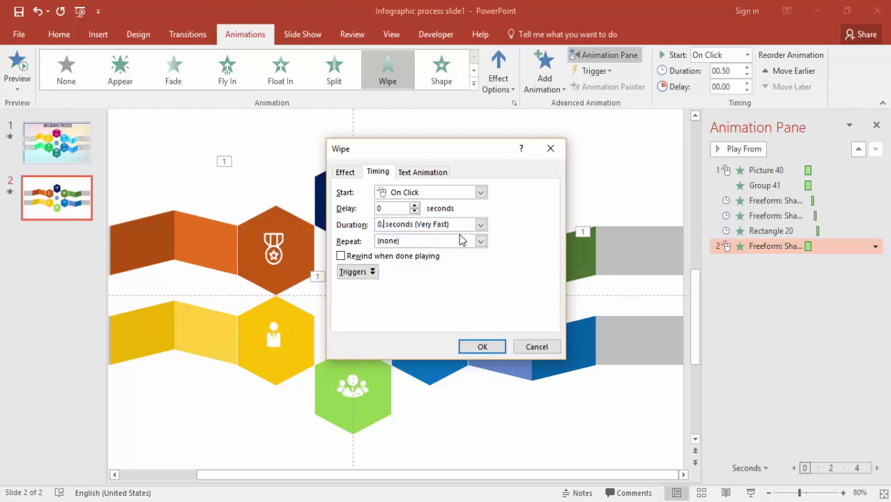
type("2")
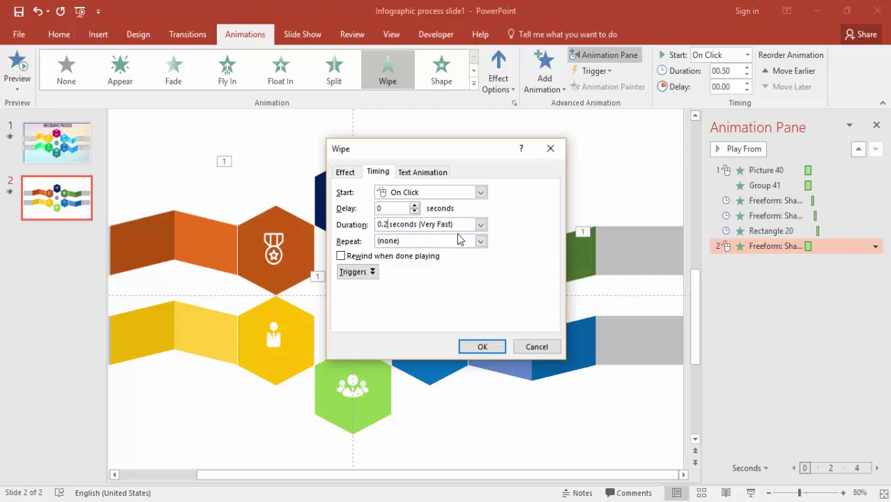
key("Return")
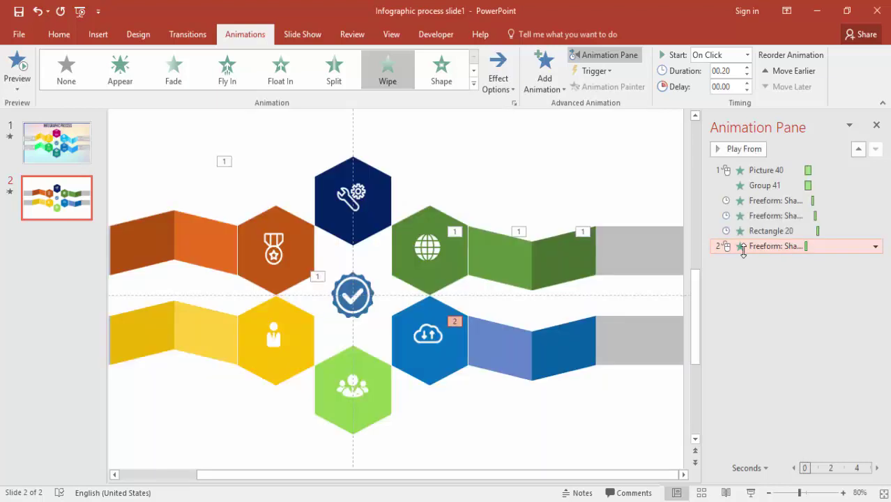
left_click(747, 55)
left_click(714, 81)
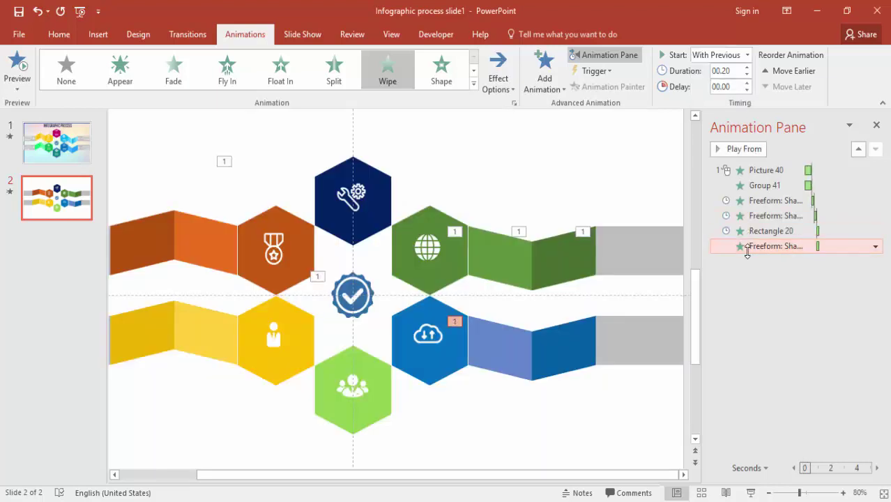
Move the light-blue band's wipe up to fourth in the animation order, checking with slide show previews.
left_click(750, 493)
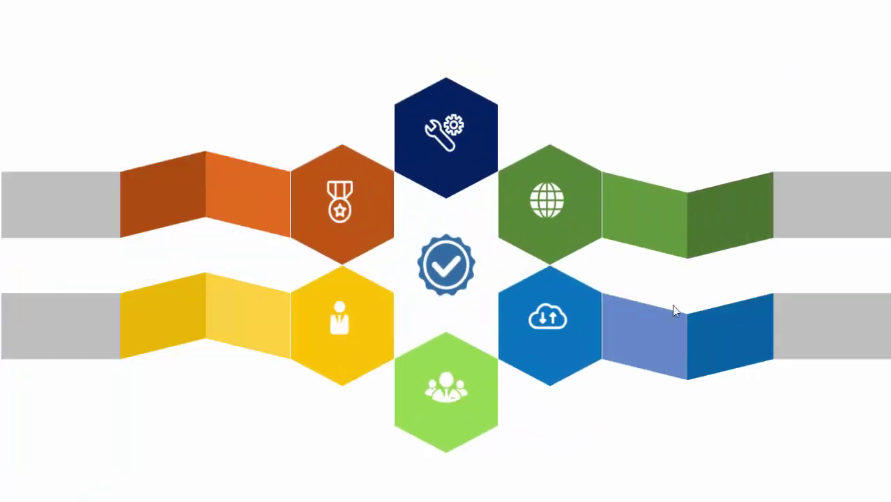
key("Escape")
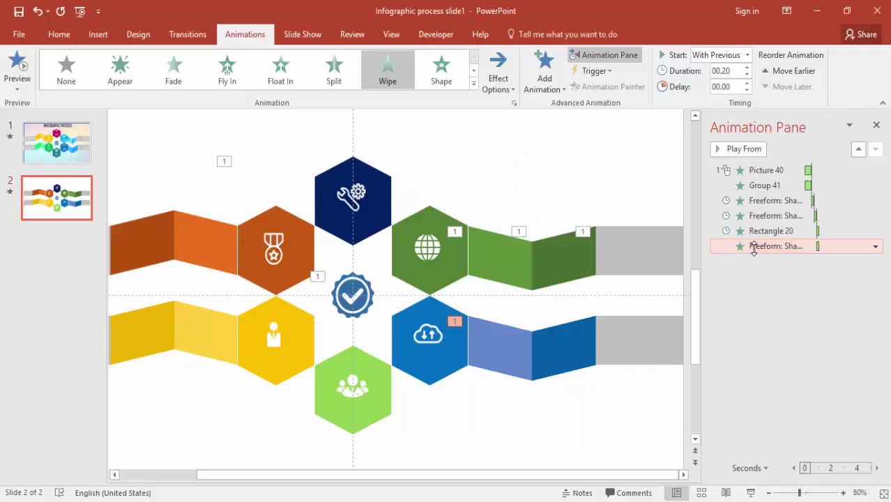
left_click_drag(756, 245, 761, 216)
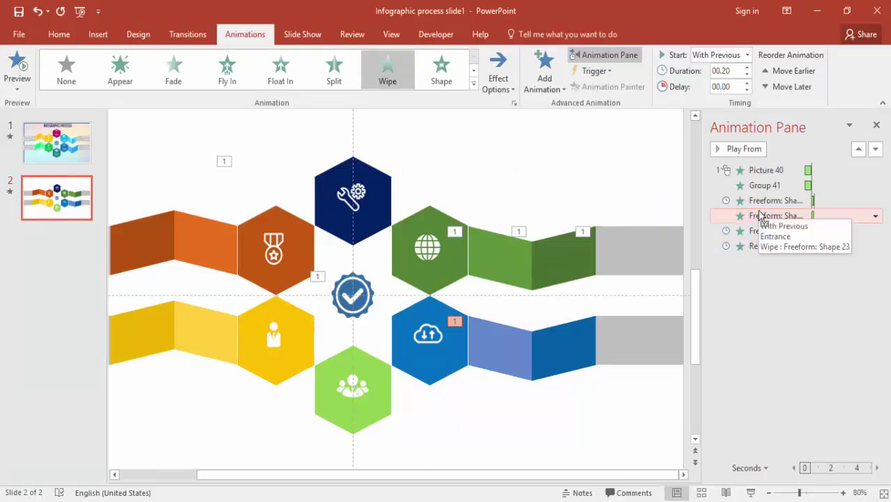
left_click(750, 493)
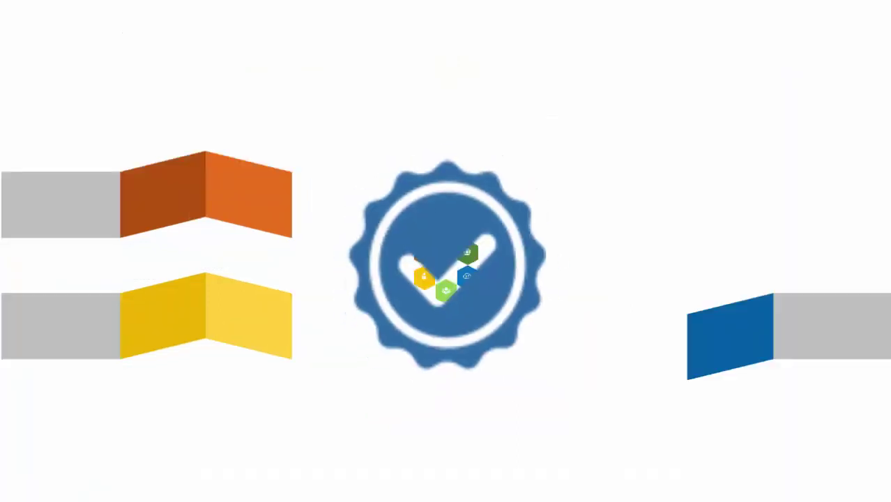
key("Escape")
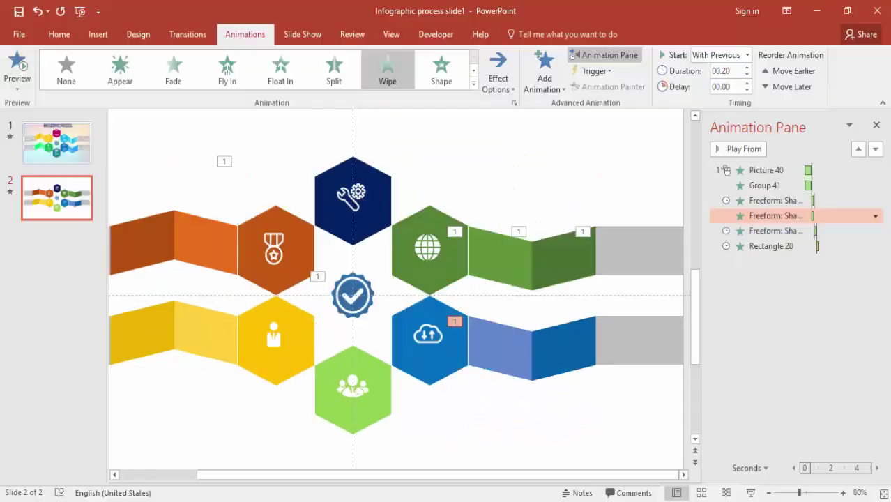
Give the dark blue band a Wipe entrance from the left.
left_click(550, 357)
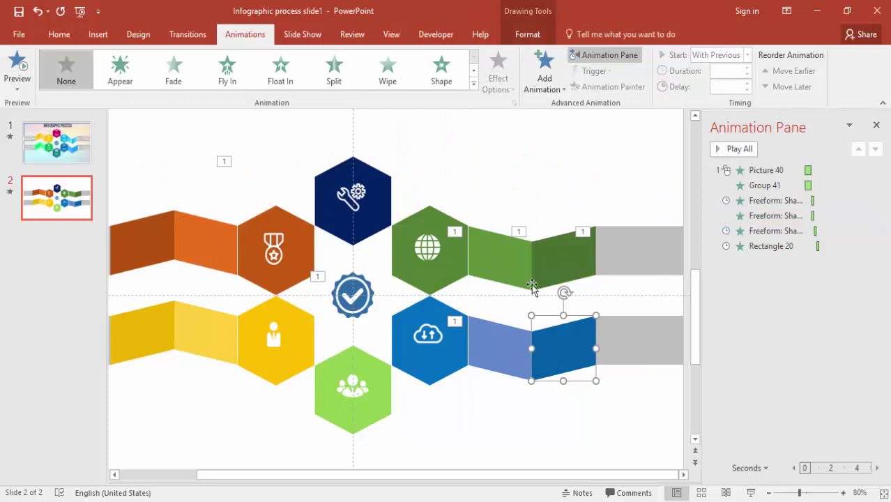
left_click(546, 96)
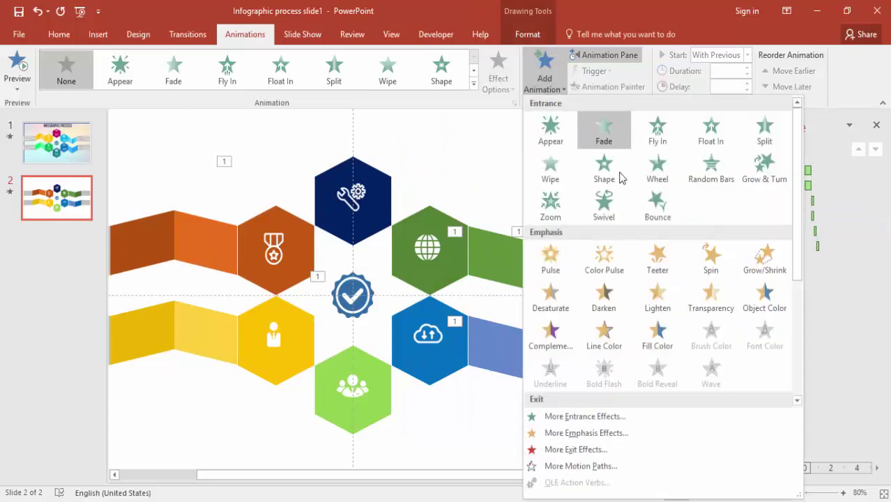
left_click(558, 171)
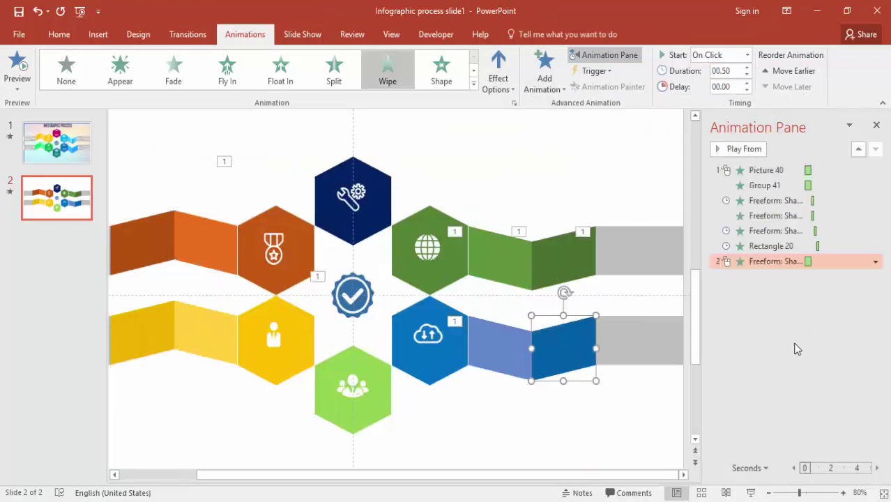
double_click(765, 261)
left_click(437, 204)
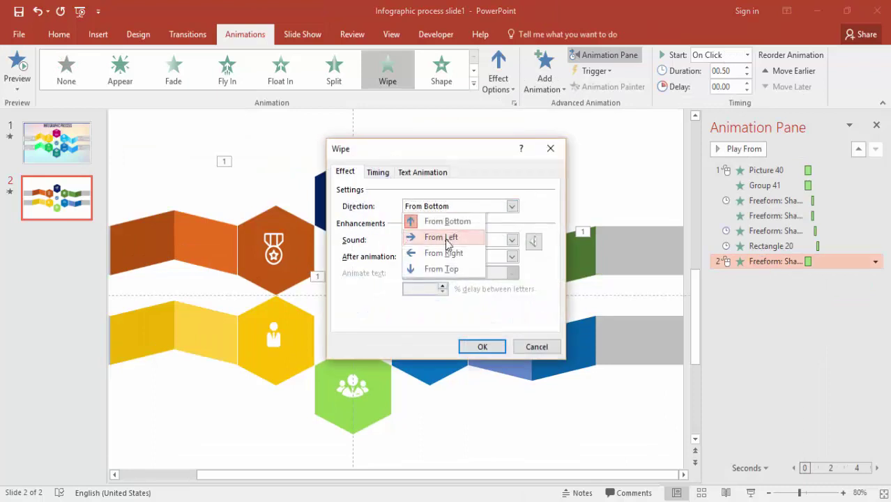
left_click(446, 237)
Set the dark blue band's wipe to 0.2 seconds, starting With Previous.
left_click(378, 172)
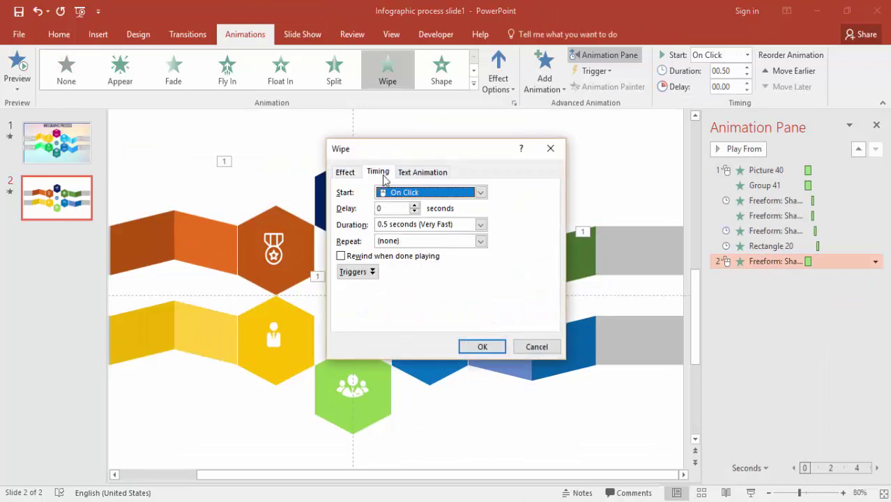
double_click(387, 224)
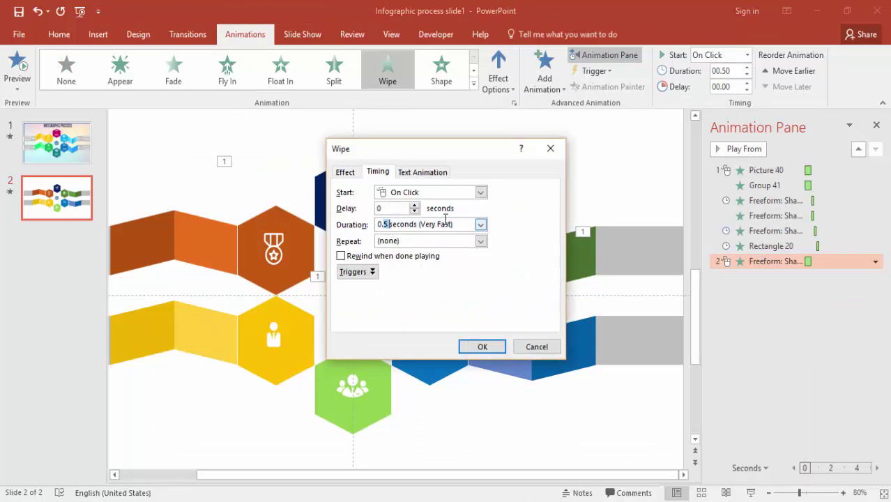
type("2")
left_click(438, 192)
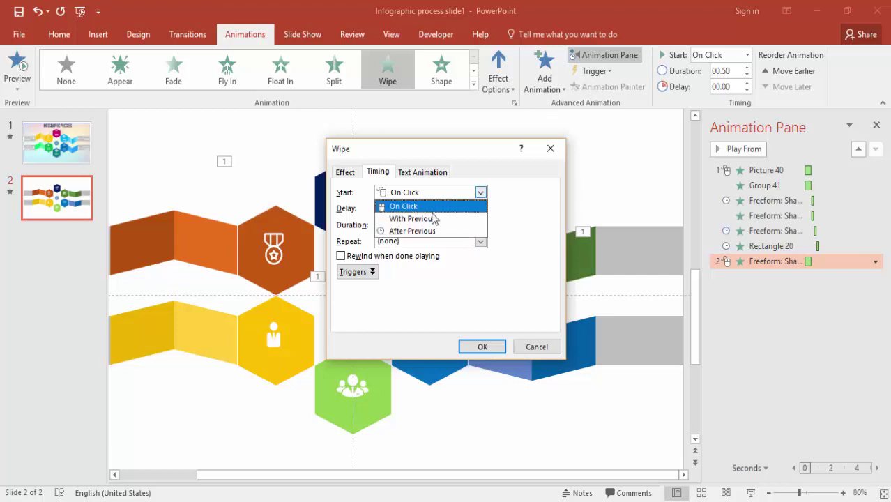
left_click(434, 216)
left_click(481, 347)
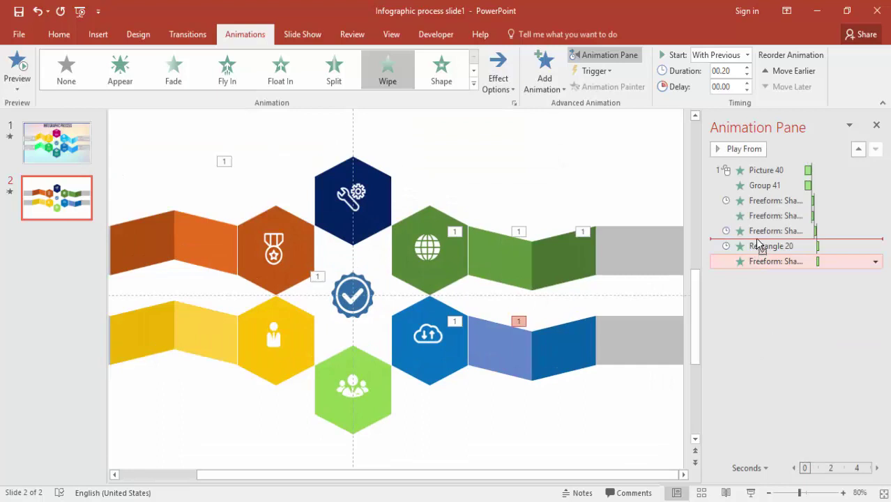
Move the dark blue band's wipe ahead of Rectangle 20 and preview the slide show.
left_click_drag(756, 250, 756, 245)
left_click(750, 492)
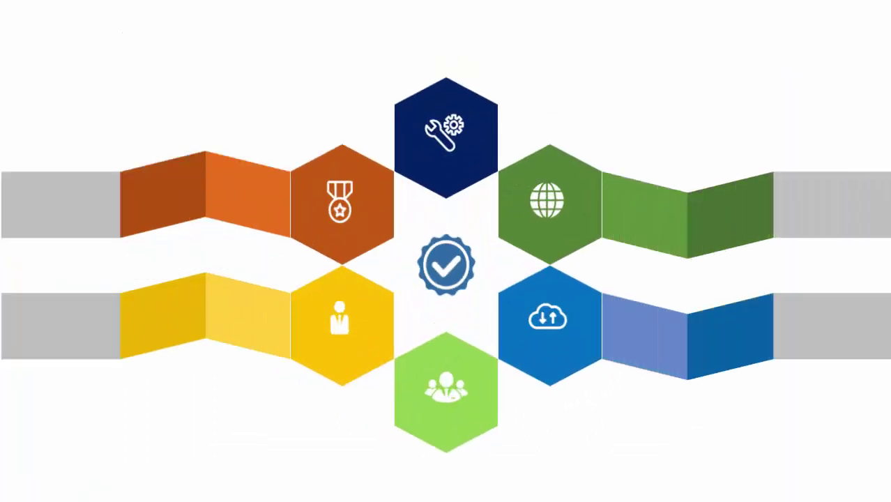
key("Escape")
left_click(646, 329)
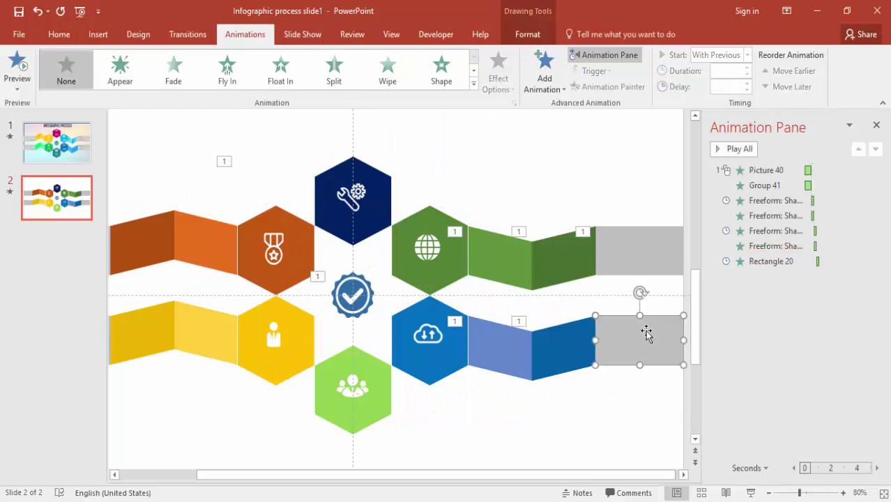
Give the blue ribbon's grey end rectangle a Wipe entrance from the left.
left_click(544, 90)
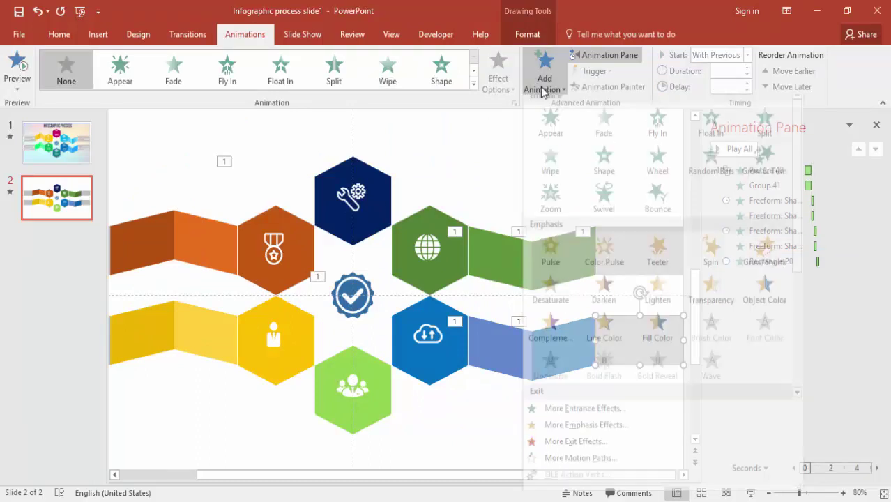
left_click(540, 170)
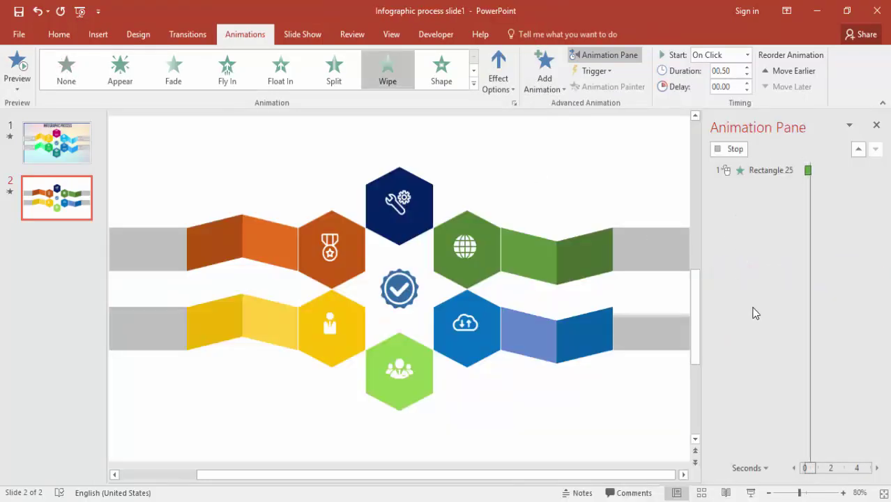
double_click(761, 277)
left_click(446, 206)
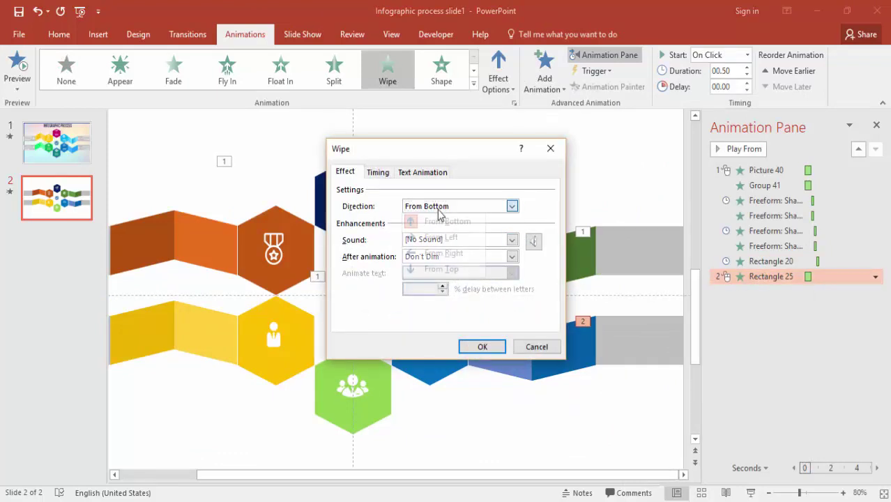
left_click(440, 237)
Set the grey rectangle's wipe to 0.2 seconds With Previous and play the slide show.
left_click(380, 173)
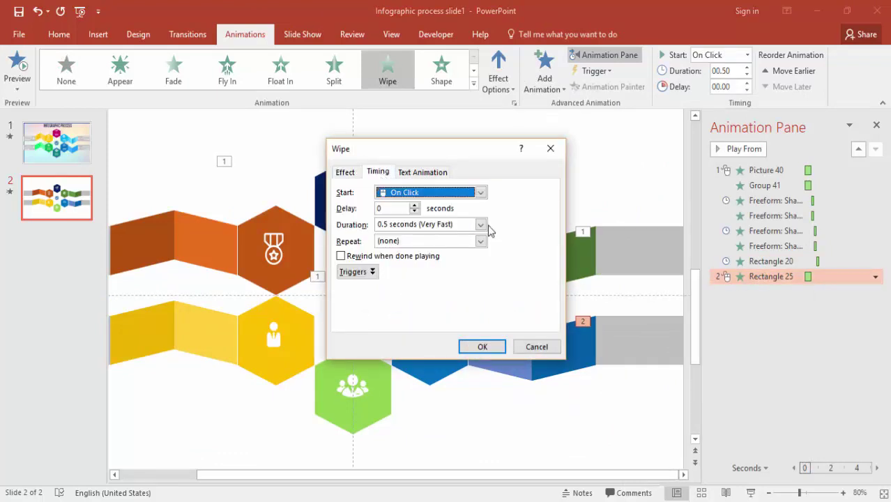
left_click(393, 224)
left_click(388, 224)
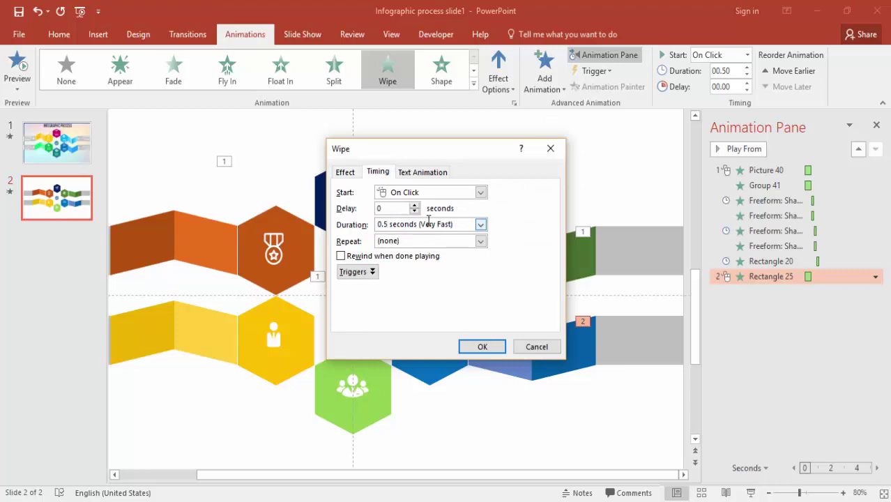
key("BackSpace")
type("2")
key("Return")
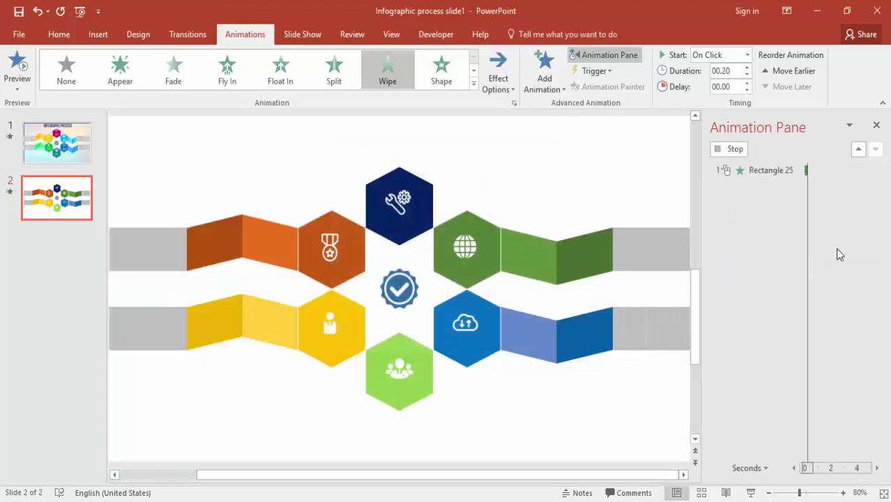
left_click(747, 54)
left_click(718, 78)
left_click(751, 493)
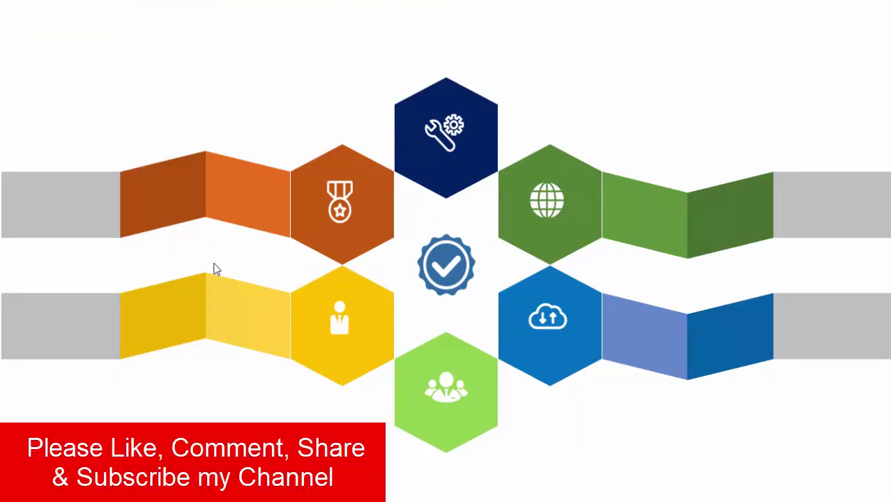
Exit the show, replay slide 2's full animation sequence once more, and return to editing.
key("Escape")
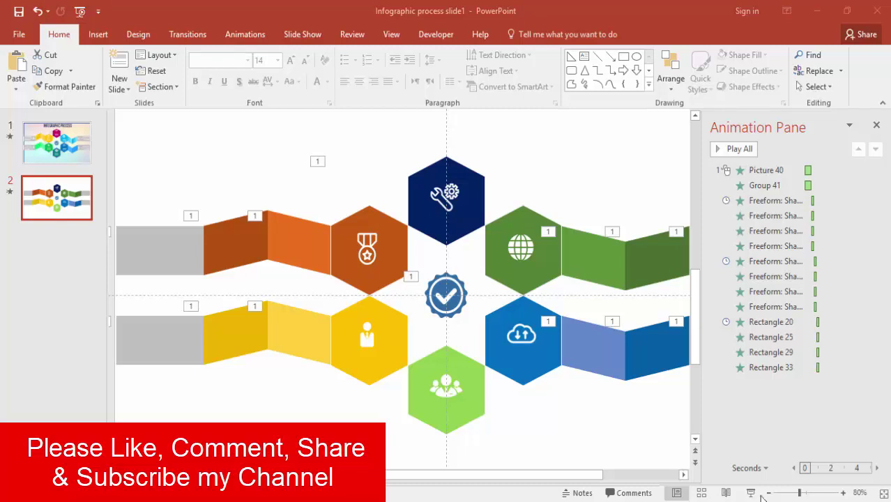
left_click(750, 493)
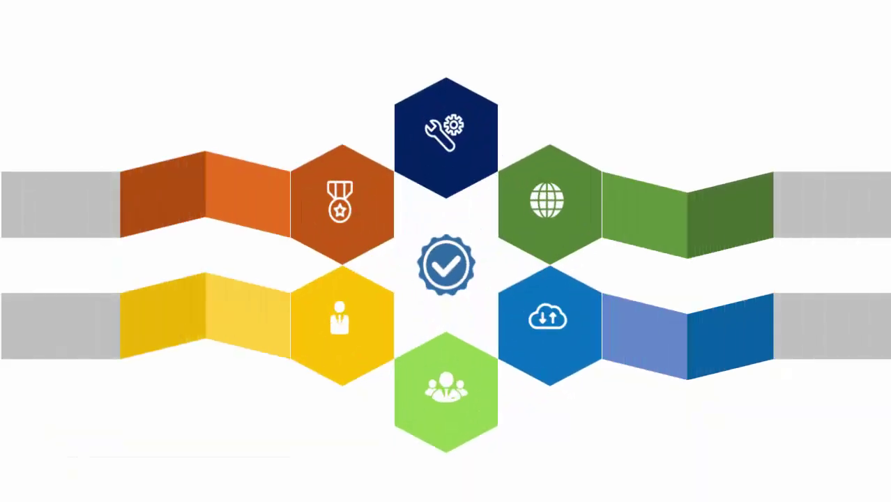
key("Escape")
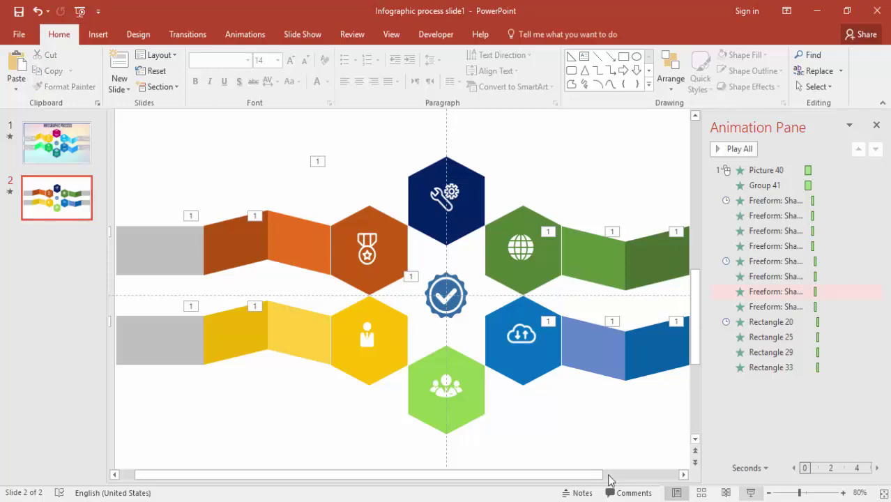
left_click(608, 480)
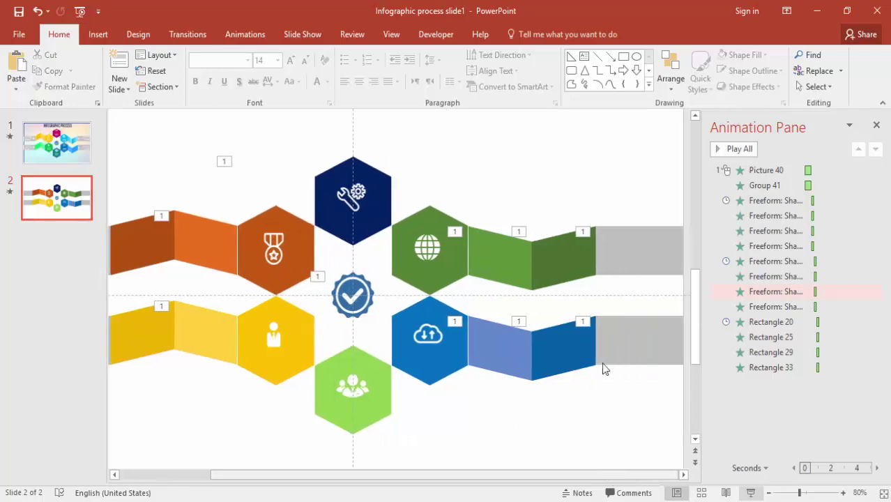
Inspect slide 1's TextBox 74 Fly In settings (From Right, 0.5 s, With Previous) without changes.
left_click(75, 151)
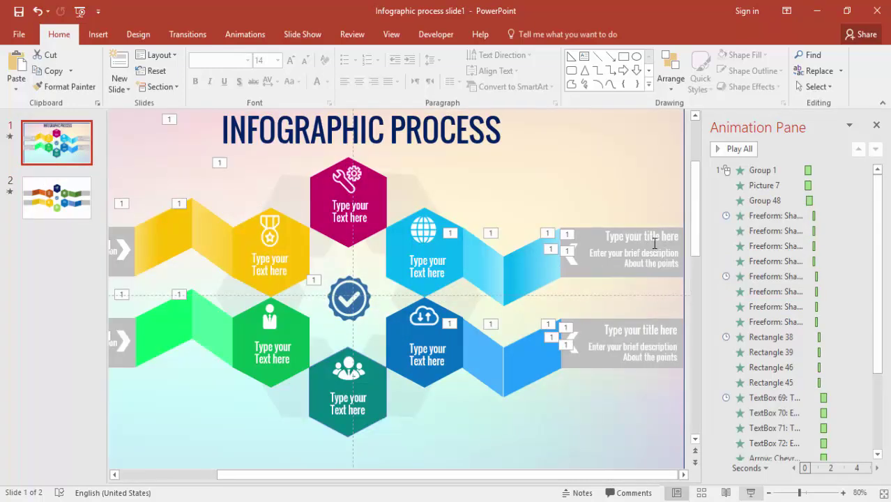
left_click(649, 251)
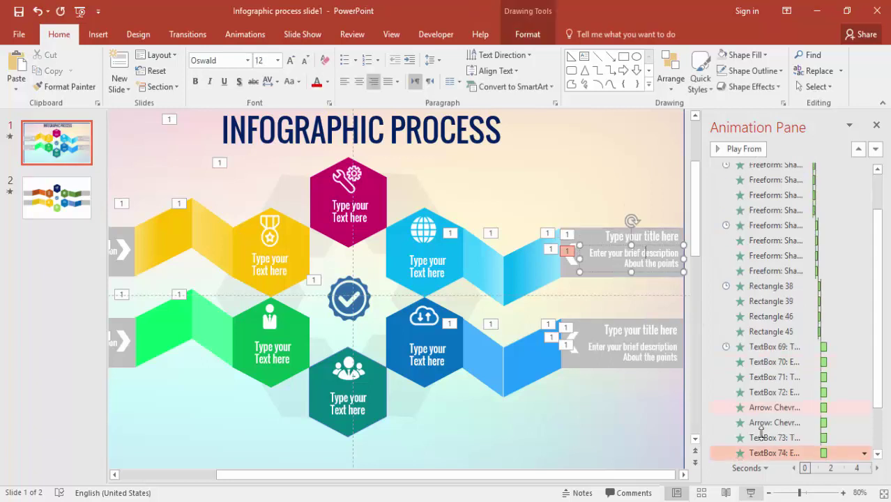
double_click(777, 453)
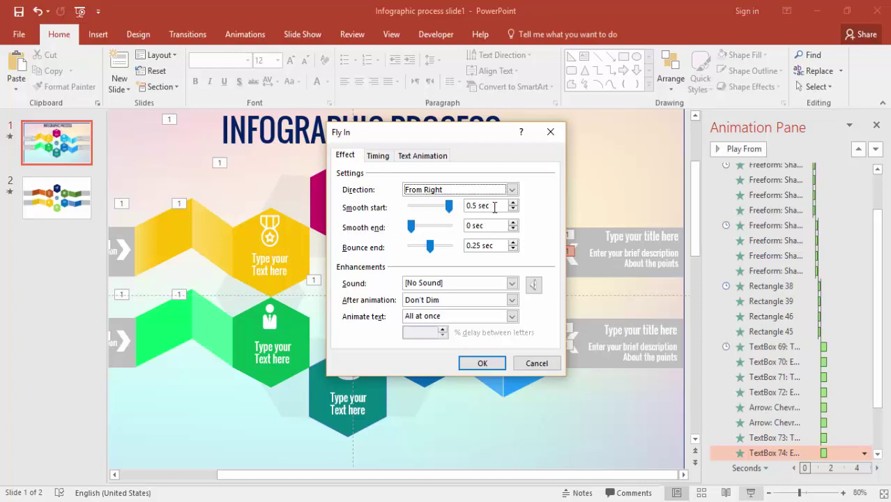
left_click(378, 156)
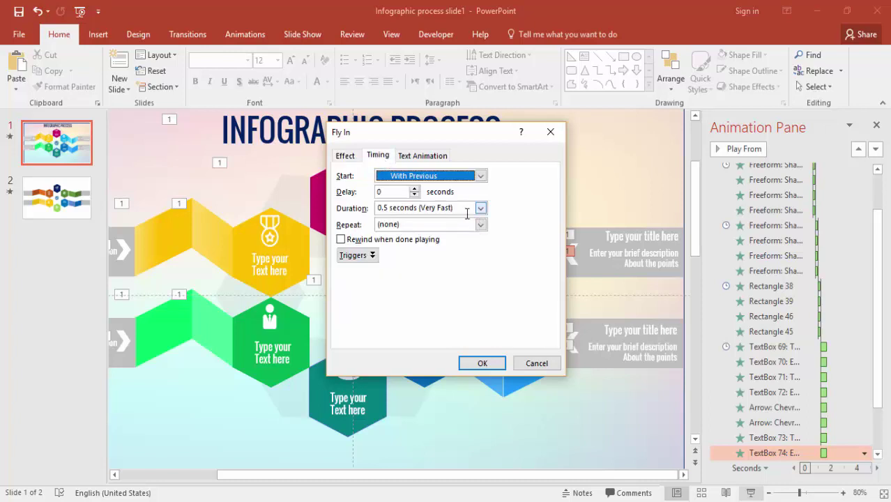
left_click(537, 364)
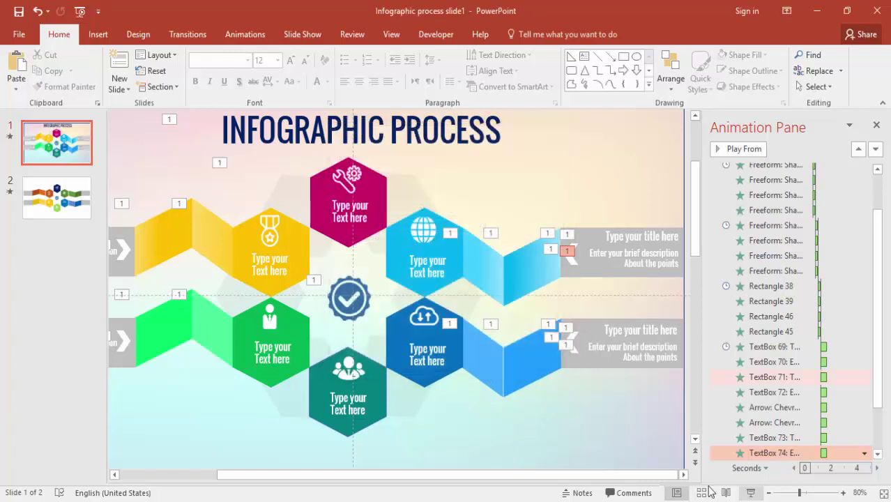
Start the slide show on slide 1 to watch the original infographic animate.
left_click(751, 493)
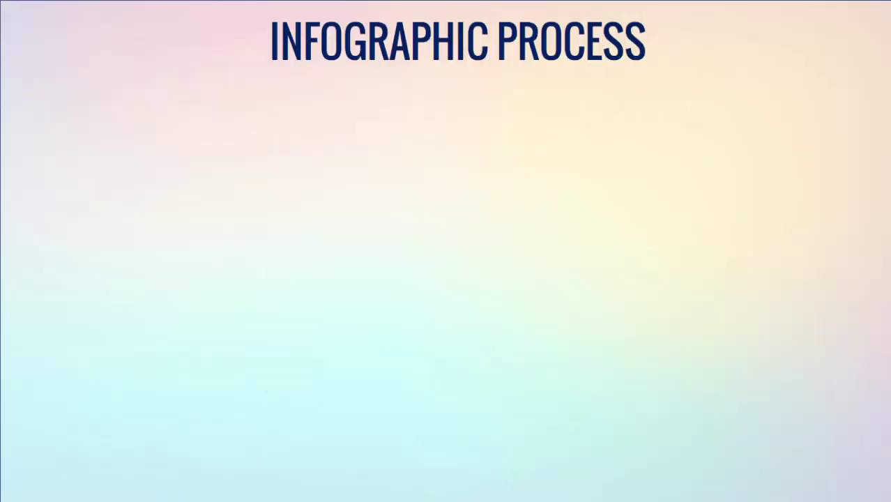